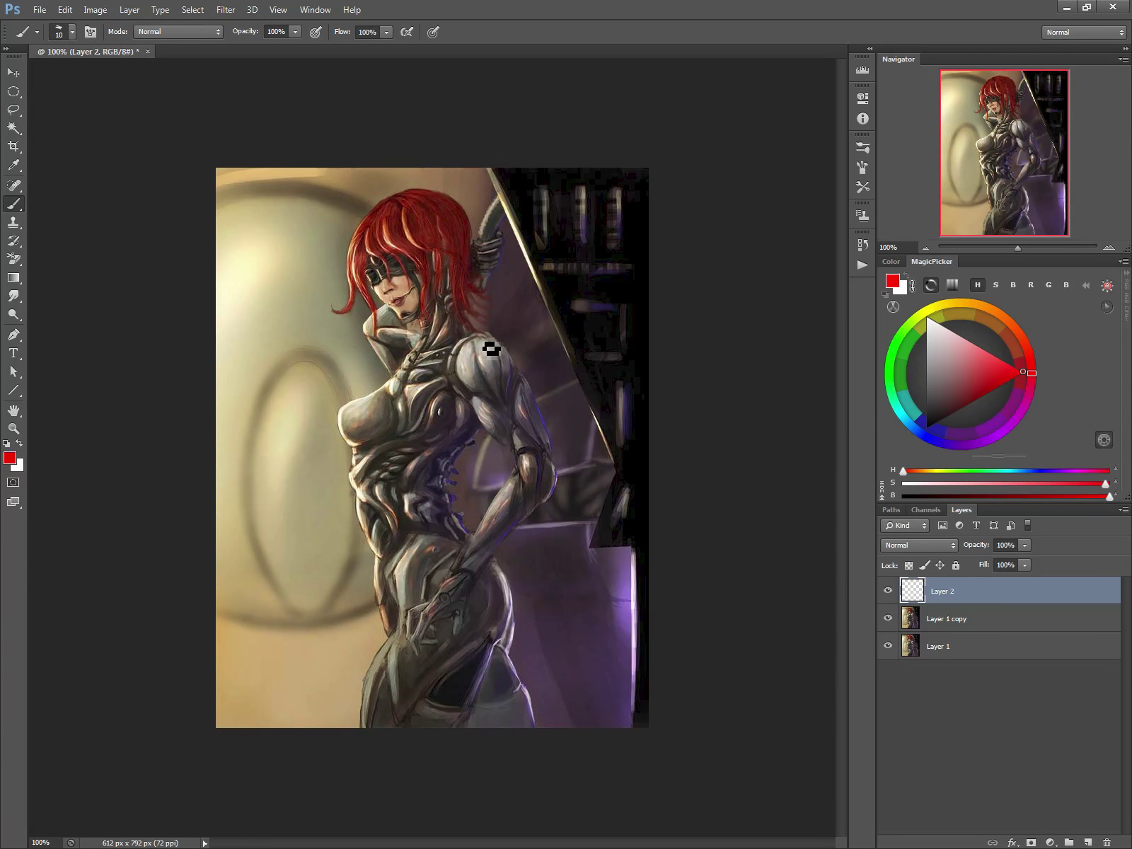
Sketch red construction lines over the figure on Layer 2: ribcage and pelvis ovals, waist line and thigh contours.
{"action": "mouse_move", "coordinate": [463, 352]}
{"action": "left_mouse_down"}
{"action": "mouse_move", "coordinate": [454, 451]}
{"action": "mouse_move", "coordinate": [477, 347]}
{"action": "mouse_move", "coordinate": [495, 408]}
{"action": "mouse_move", "coordinate": [430, 344]}
{"action": "mouse_move", "coordinate": [384, 392]}
{"action": "mouse_move", "coordinate": [395, 371]}
{"action": "mouse_move", "coordinate": [399, 456]}
{"action": "mouse_move", "coordinate": [384, 438]}
{"action": "mouse_move", "coordinate": [470, 441]}
{"action": "mouse_move", "coordinate": [500, 410]}
{"action": "mouse_move", "coordinate": [392, 446]}
{"action": "mouse_move", "coordinate": [419, 351]}
{"action": "mouse_move", "coordinate": [383, 430]}
{"action": "mouse_move", "coordinate": [416, 471]}
{"action": "mouse_move", "coordinate": [480, 449]}
{"action": "mouse_move", "coordinate": [495, 414]}
{"action": "mouse_move", "coordinate": [378, 431]}
{"action": "mouse_move", "coordinate": [448, 340]}
{"action": "mouse_move", "coordinate": [383, 433]}
{"action": "mouse_move", "coordinate": [409, 482]}
{"action": "mouse_move", "coordinate": [475, 453]}
{"action": "mouse_move", "coordinate": [439, 343]}
{"action": "left_mouse_up"}
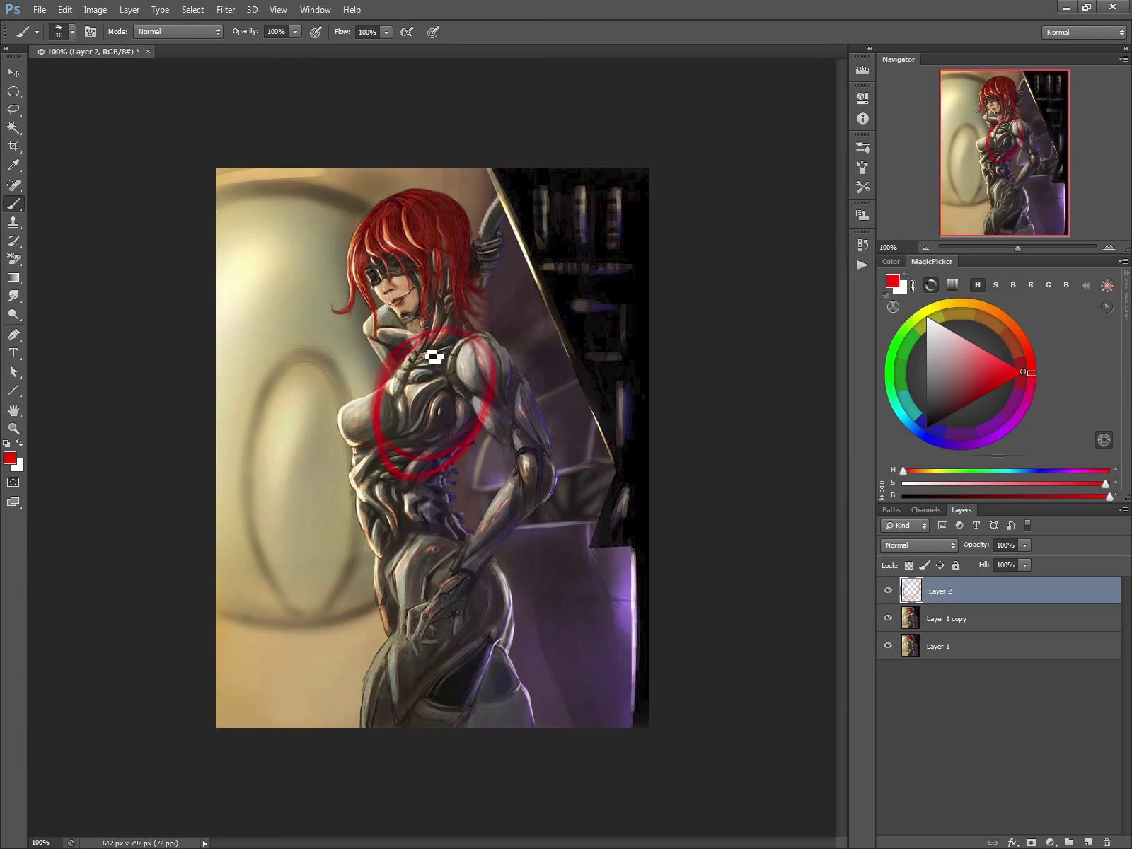
{"action": "mouse_move", "coordinate": [433, 356]}
{"action": "left_mouse_down"}
{"action": "mouse_move", "coordinate": [405, 464]}
{"action": "mouse_move", "coordinate": [421, 365]}
{"action": "mouse_move", "coordinate": [400, 475]}
{"action": "mouse_move", "coordinate": [409, 388]}
{"action": "mouse_move", "coordinate": [425, 374]}
{"action": "mouse_move", "coordinate": [404, 484]}
{"action": "mouse_move", "coordinate": [404, 430]}
{"action": "mouse_move", "coordinate": [422, 438]}
{"action": "mouse_move", "coordinate": [429, 483]}
{"action": "mouse_move", "coordinate": [464, 473]}
{"action": "mouse_move", "coordinate": [453, 501]}
{"action": "left_mouse_up"}
{"action": "mouse_move", "coordinate": [507, 584]}
{"action": "left_mouse_down"}
{"action": "mouse_move", "coordinate": [440, 533]}
{"action": "mouse_move", "coordinate": [508, 587]}
{"action": "mouse_move", "coordinate": [399, 538]}
{"action": "mouse_move", "coordinate": [404, 597]}
{"action": "mouse_move", "coordinate": [439, 652]}
{"action": "mouse_move", "coordinate": [494, 564]}
{"action": "mouse_move", "coordinate": [493, 666]}
{"action": "mouse_move", "coordinate": [453, 521]}
{"action": "left_mouse_up"}
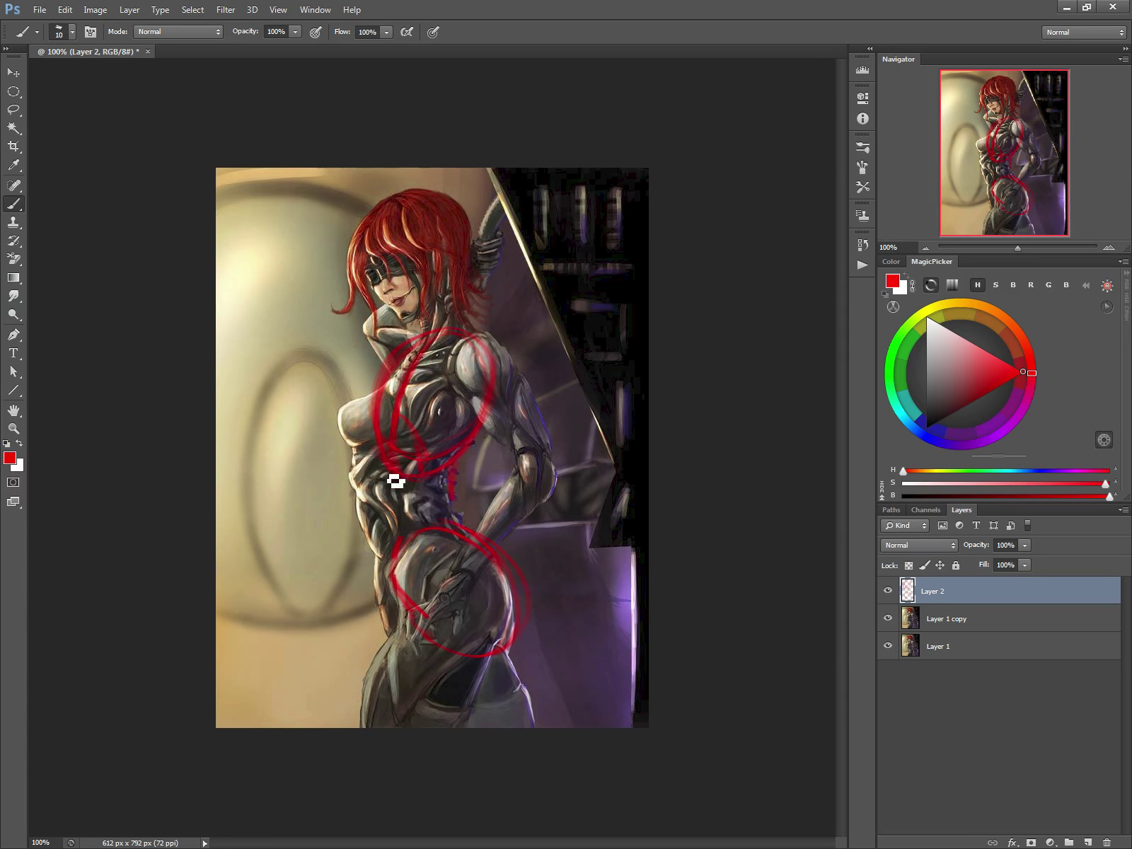
{"action": "left_click_drag", "start_coordinate": [396, 466], "coordinate": [405, 542]}
{"action": "mouse_move", "coordinate": [434, 576]}
{"action": "left_mouse_down"}
{"action": "mouse_move", "coordinate": [364, 715]}
{"action": "mouse_move", "coordinate": [367, 738]}
{"action": "left_mouse_up"}
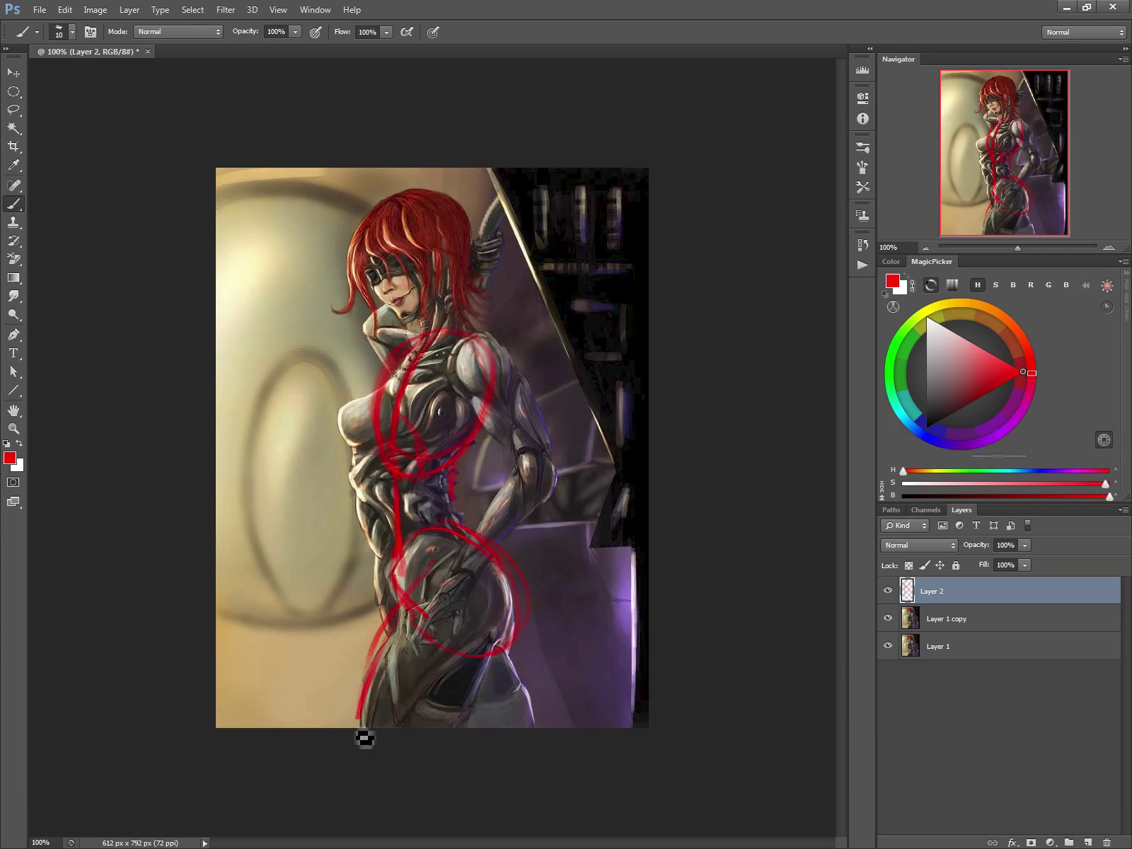
{"action": "mouse_move", "coordinate": [500, 631]}
{"action": "left_mouse_down"}
{"action": "mouse_move", "coordinate": [460, 752]}
{"action": "mouse_move", "coordinate": [527, 702]}
{"action": "mouse_move", "coordinate": [542, 722]}
{"action": "left_mouse_up"}
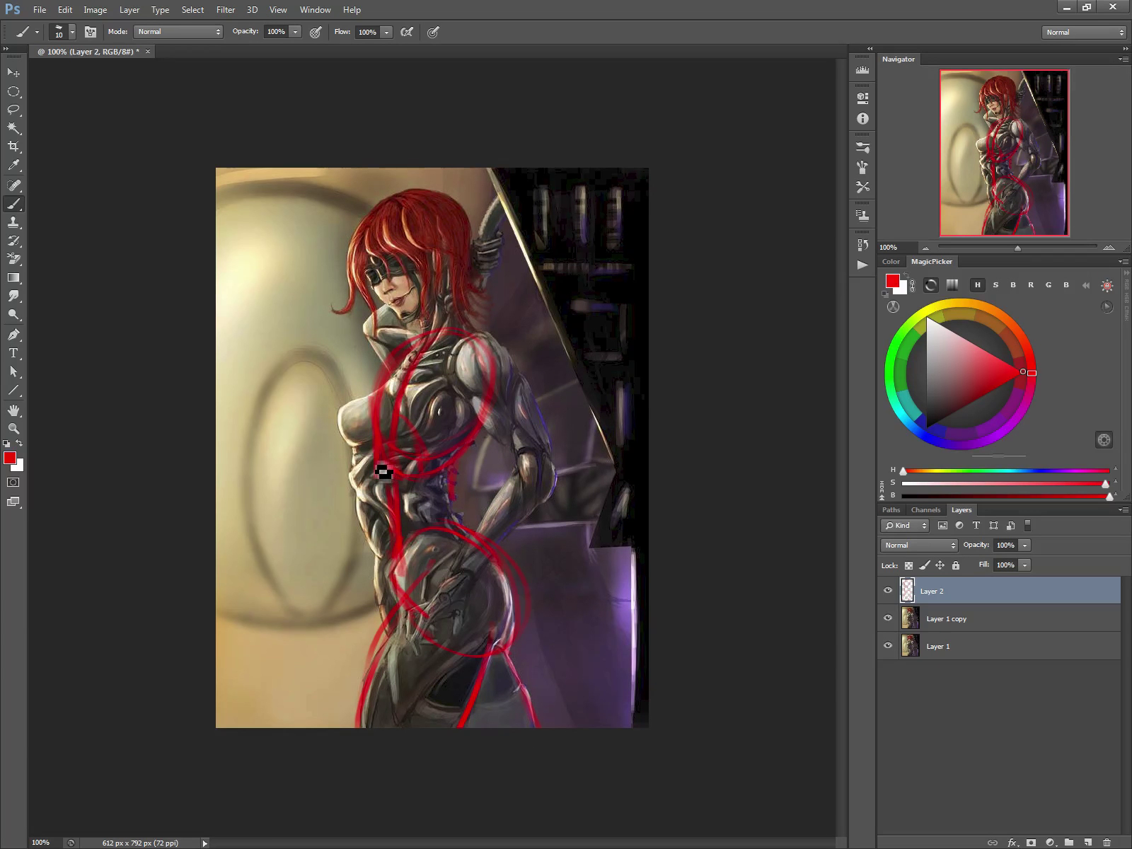
Add red construction lines for the chest, shoulders, neck and a raised bent arm beside the head.
{"action": "mouse_move", "coordinate": [376, 423]}
{"action": "left_mouse_down"}
{"action": "mouse_move", "coordinate": [389, 373]}
{"action": "mouse_move", "coordinate": [365, 397]}
{"action": "mouse_move", "coordinate": [374, 381]}
{"action": "mouse_move", "coordinate": [374, 412]}
{"action": "left_mouse_up"}
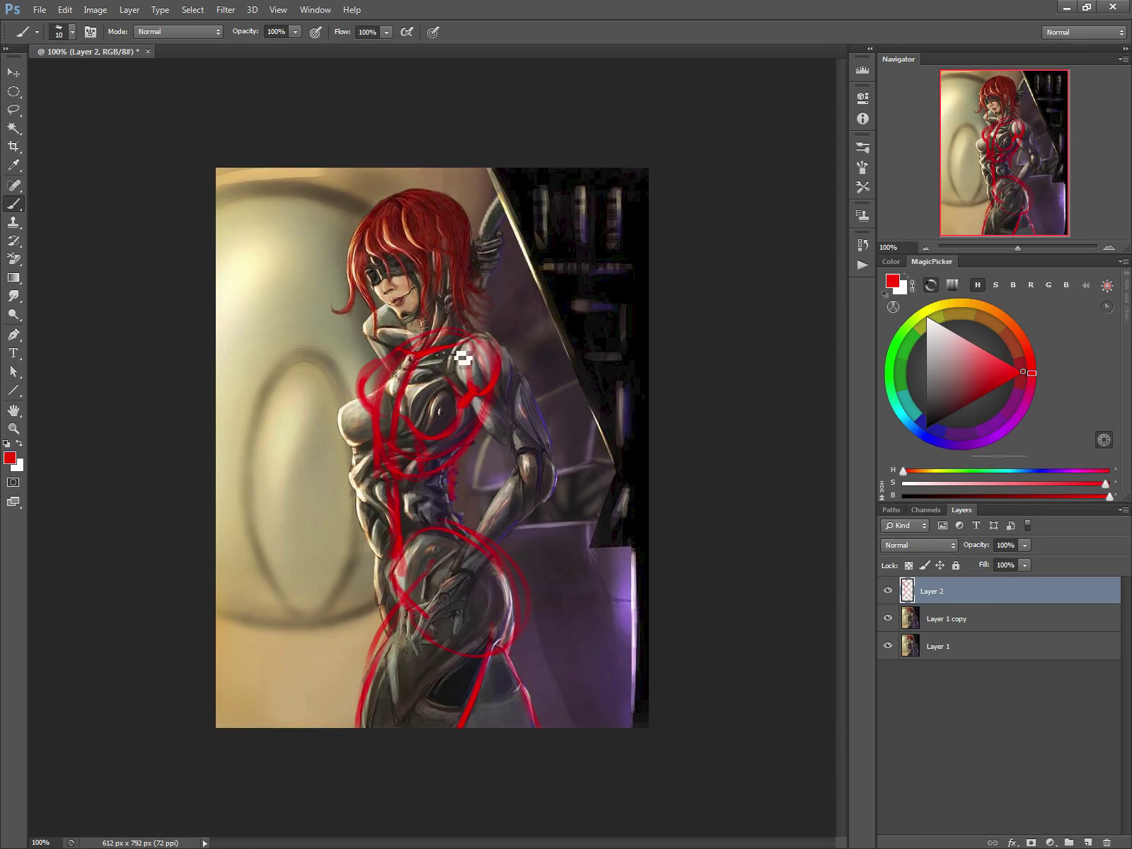
{"action": "left_click_drag", "start_coordinate": [370, 343], "coordinate": [386, 349]}
{"action": "mouse_move", "coordinate": [371, 336]}
{"action": "left_mouse_down"}
{"action": "mouse_move", "coordinate": [332, 327]}
{"action": "mouse_move", "coordinate": [390, 364]}
{"action": "mouse_move", "coordinate": [309, 322]}
{"action": "mouse_move", "coordinate": [357, 378]}
{"action": "mouse_move", "coordinate": [307, 335]}
{"action": "mouse_move", "coordinate": [359, 379]}
{"action": "left_mouse_up"}
{"action": "mouse_move", "coordinate": [349, 283]}
{"action": "left_mouse_down"}
{"action": "mouse_move", "coordinate": [308, 323]}
{"action": "mouse_move", "coordinate": [365, 279]}
{"action": "left_mouse_up"}
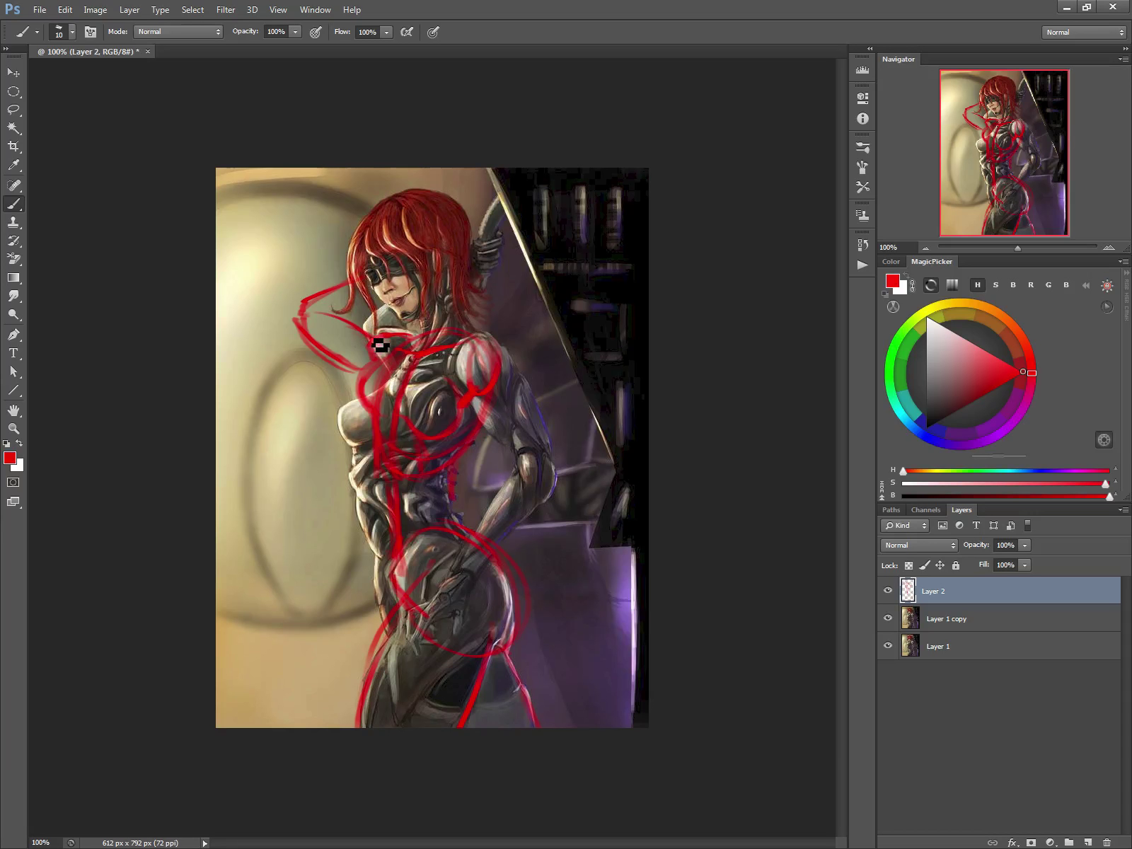
{"action": "mouse_move", "coordinate": [377, 305]}
{"action": "left_mouse_down"}
{"action": "mouse_move", "coordinate": [320, 313]}
{"action": "mouse_move", "coordinate": [334, 332]}
{"action": "mouse_move", "coordinate": [370, 307]}
{"action": "mouse_move", "coordinate": [345, 327]}
{"action": "left_mouse_up"}
{"action": "left_click_drag", "start_coordinate": [475, 342], "coordinate": [440, 297]}
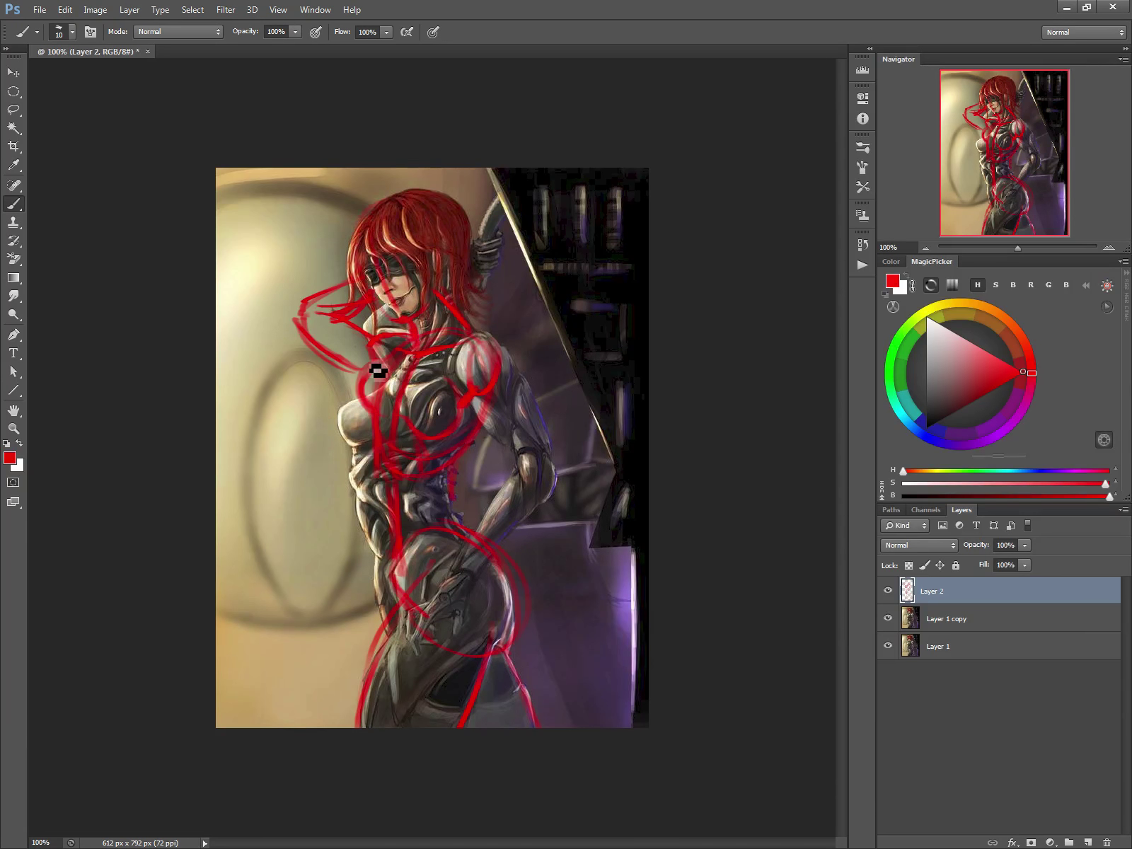
Hide Layer 2, lasso the dark machinery background beside the figure on Layer 1 copy, and cut it onto its own layer.
{"action": "left_click", "coordinate": [886, 594]}
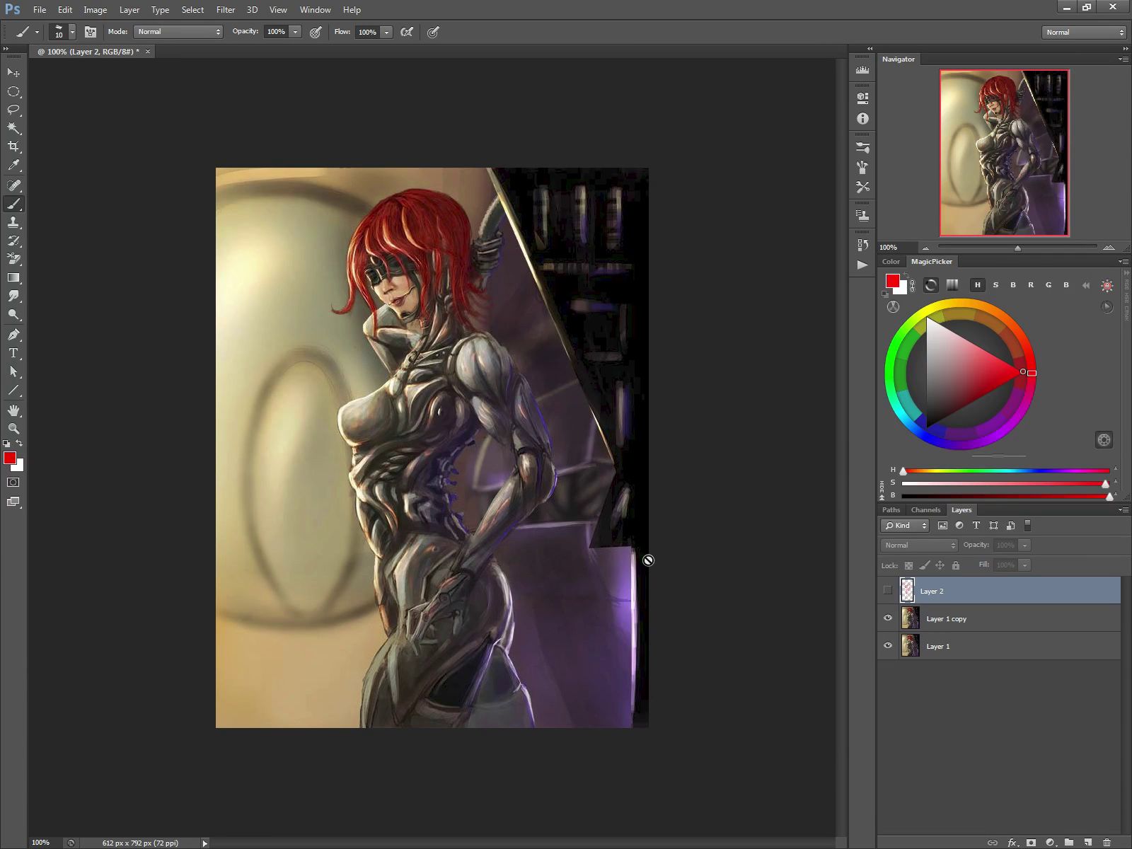
{"action": "left_click", "coordinate": [910, 618]}
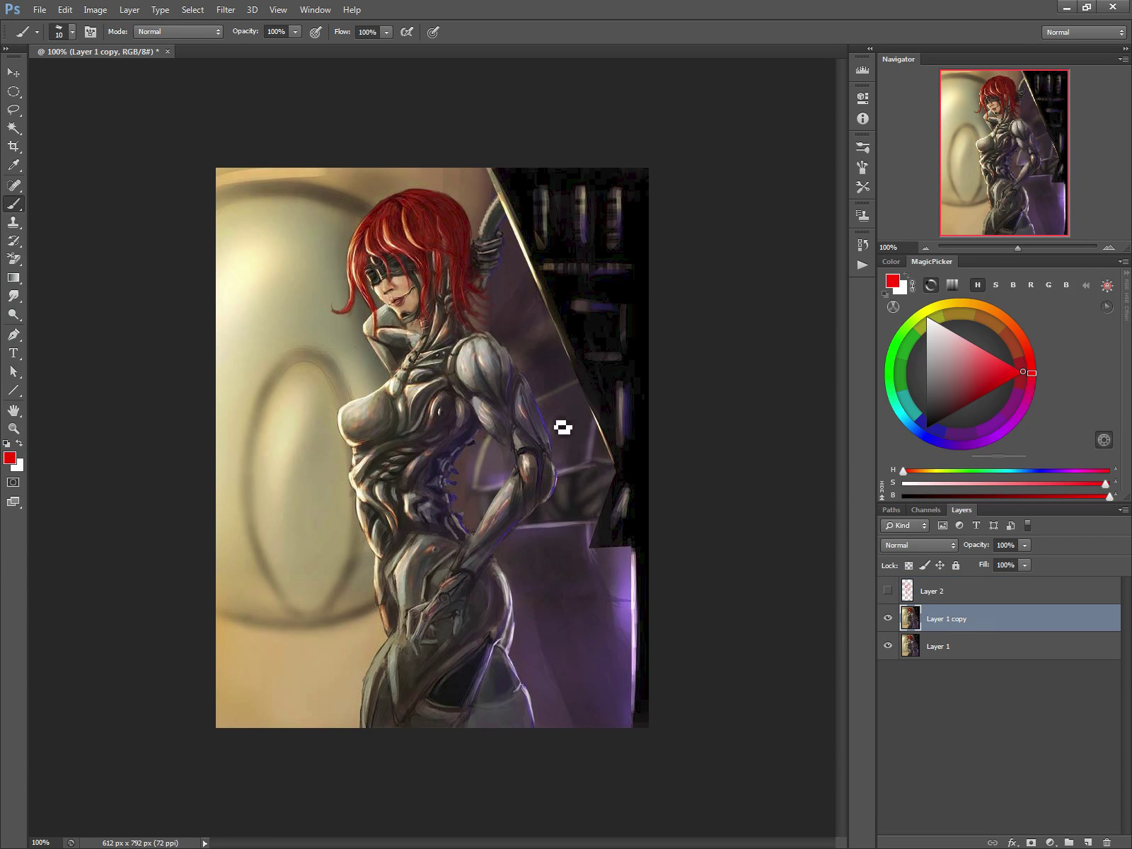
{"action": "left_click", "coordinate": [12, 111]}
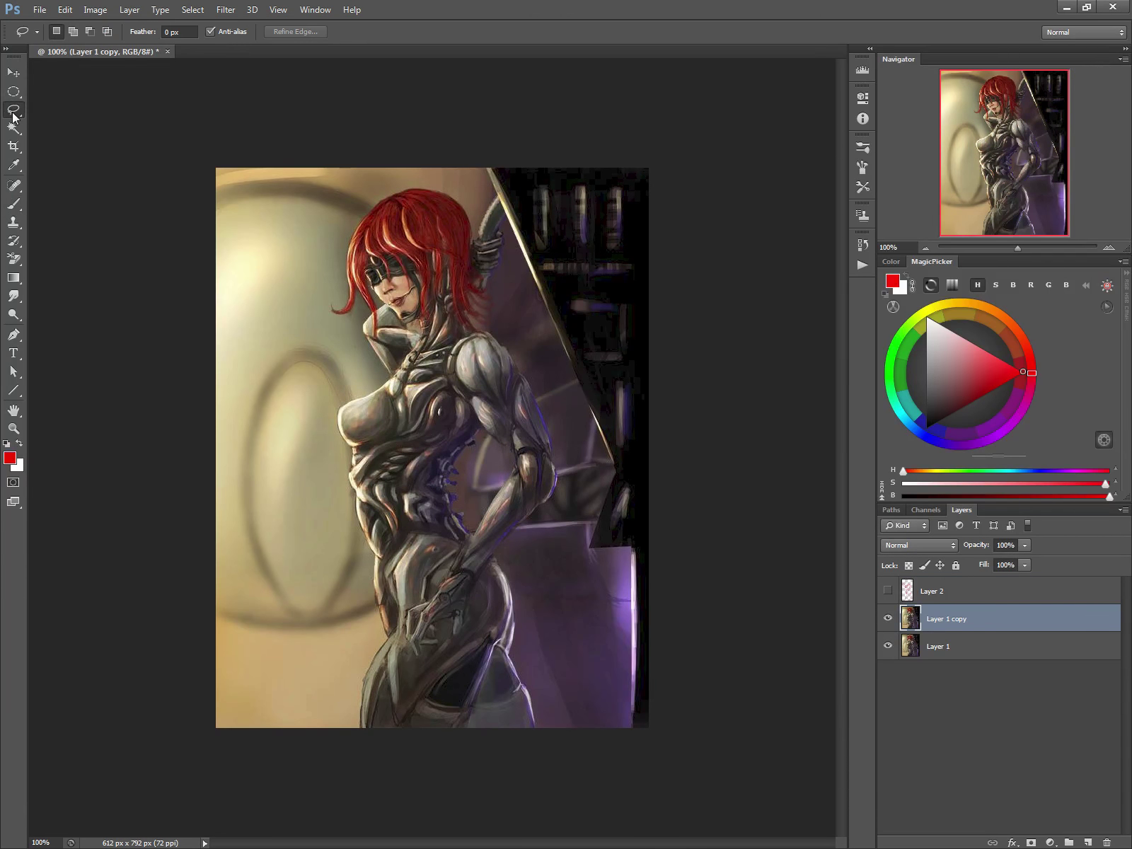
{"action": "mouse_move", "coordinate": [487, 168]}
{"action": "left_mouse_down"}
{"action": "mouse_move", "coordinate": [670, 154]}
{"action": "mouse_move", "coordinate": [707, 414]}
{"action": "mouse_move", "coordinate": [688, 565]}
{"action": "left_mouse_up"}
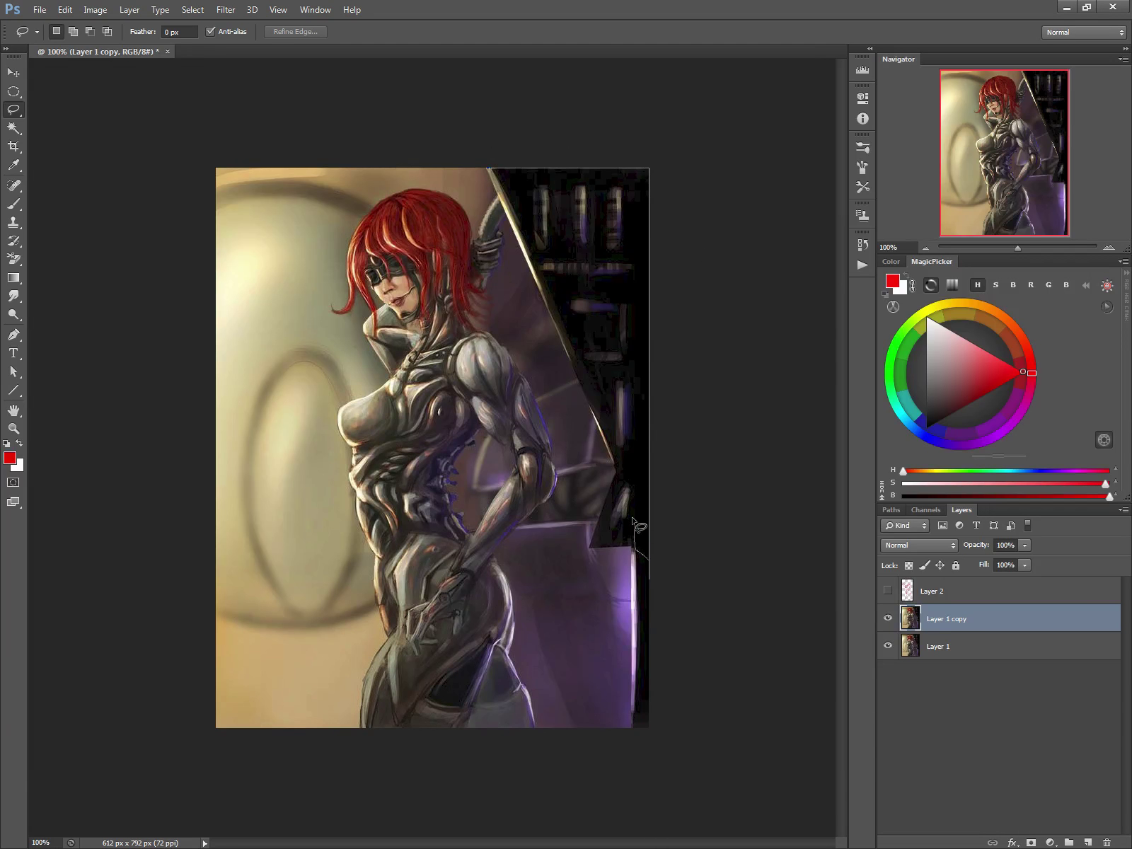
{"action": "left_click_drag", "start_coordinate": [617, 473], "coordinate": [618, 470]}
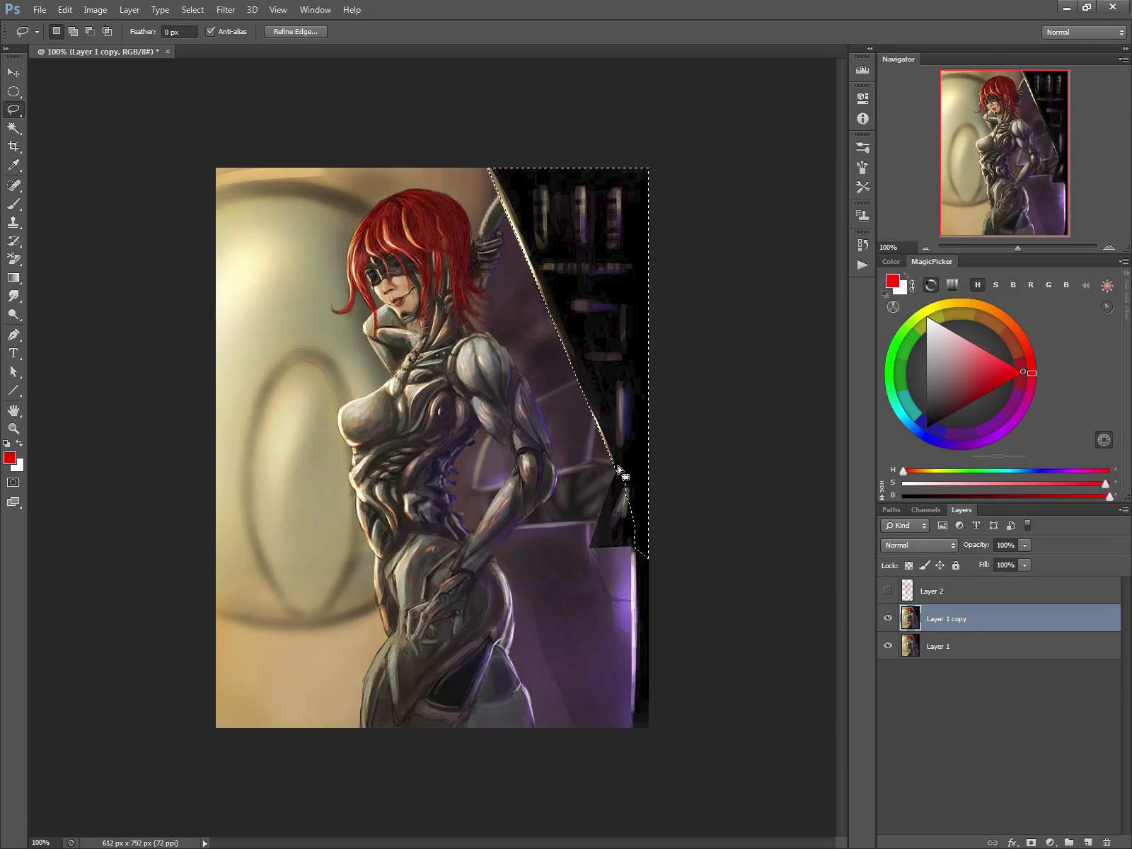
{"action": "key", "text": "shift"}
{"action": "left_click_drag", "start_coordinate": [615, 469], "coordinate": [629, 509]}
{"action": "mouse_move", "coordinate": [667, 566]}
{"action": "left_mouse_down"}
{"action": "mouse_move", "coordinate": [666, 715]}
{"action": "mouse_move", "coordinate": [640, 727]}
{"action": "left_mouse_up"}
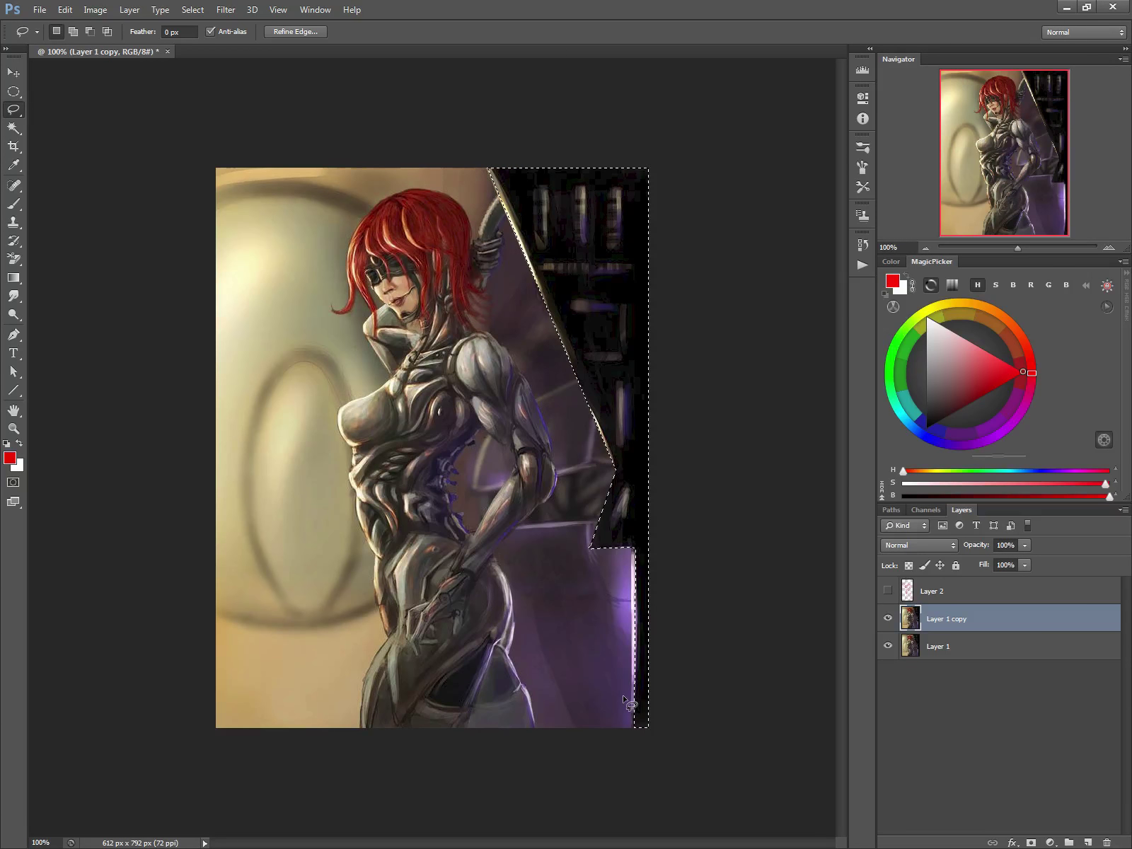
{"action": "right_click", "coordinate": [638, 444]}
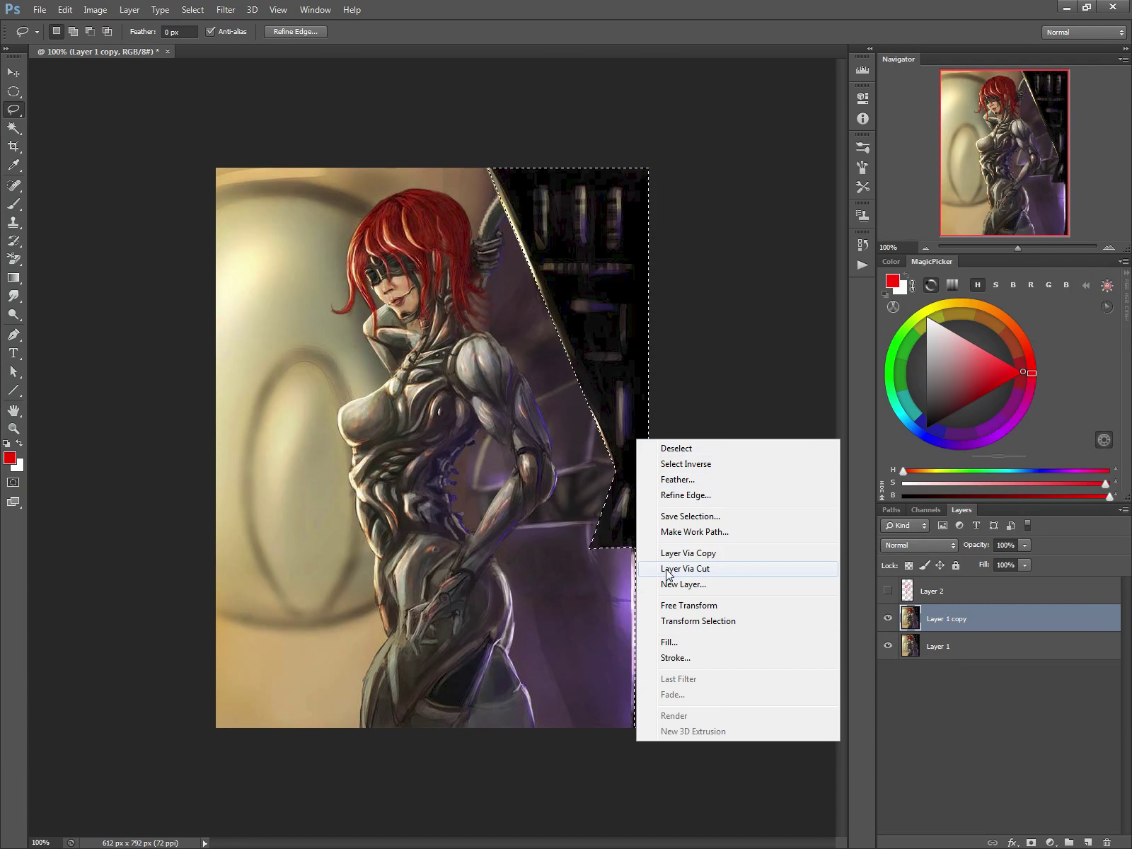
{"action": "left_click", "coordinate": [668, 570]}
Lasso the whole figure on Layer 1 copy, including arms, legs, torso, hair and the piece behind the head, and cut it onto its own layer.
{"action": "left_click", "coordinate": [946, 646]}
{"action": "left_click_drag", "start_coordinate": [487, 330], "coordinate": [557, 472]}
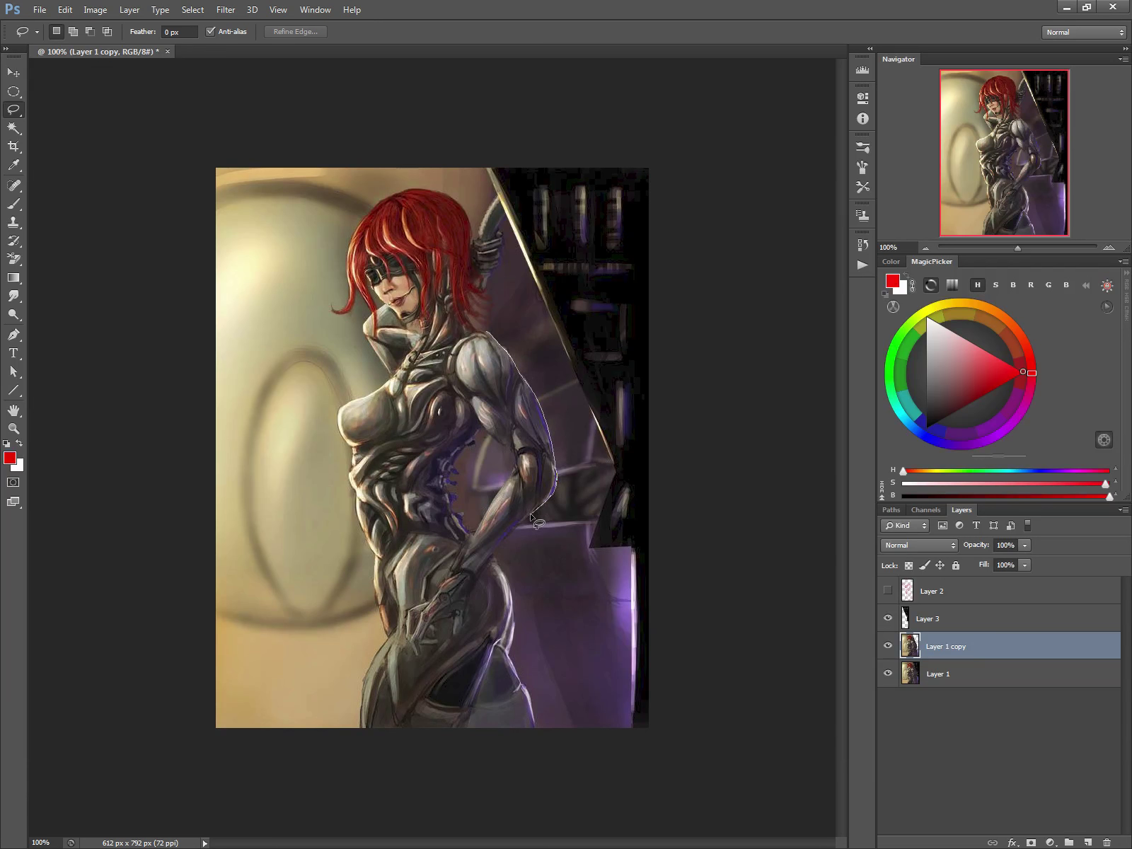
{"action": "left_click_drag", "start_coordinate": [468, 543], "coordinate": [487, 509]}
{"action": "left_click_drag", "start_coordinate": [485, 336], "coordinate": [487, 332]}
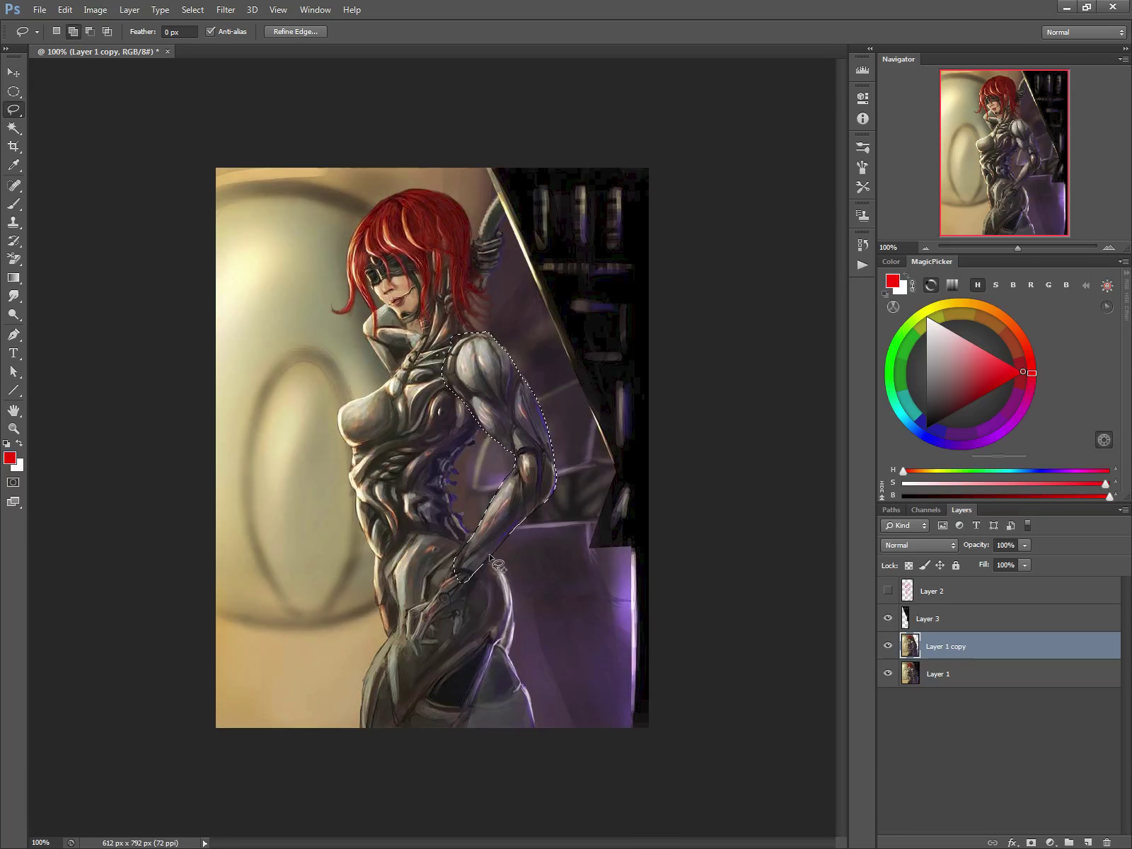
{"action": "mouse_move", "coordinate": [486, 552]}
{"action": "left_mouse_down"}
{"action": "mouse_move", "coordinate": [516, 610]}
{"action": "mouse_move", "coordinate": [510, 658]}
{"action": "mouse_move", "coordinate": [533, 734]}
{"action": "mouse_move", "coordinate": [485, 757]}
{"action": "mouse_move", "coordinate": [386, 749]}
{"action": "left_mouse_up"}
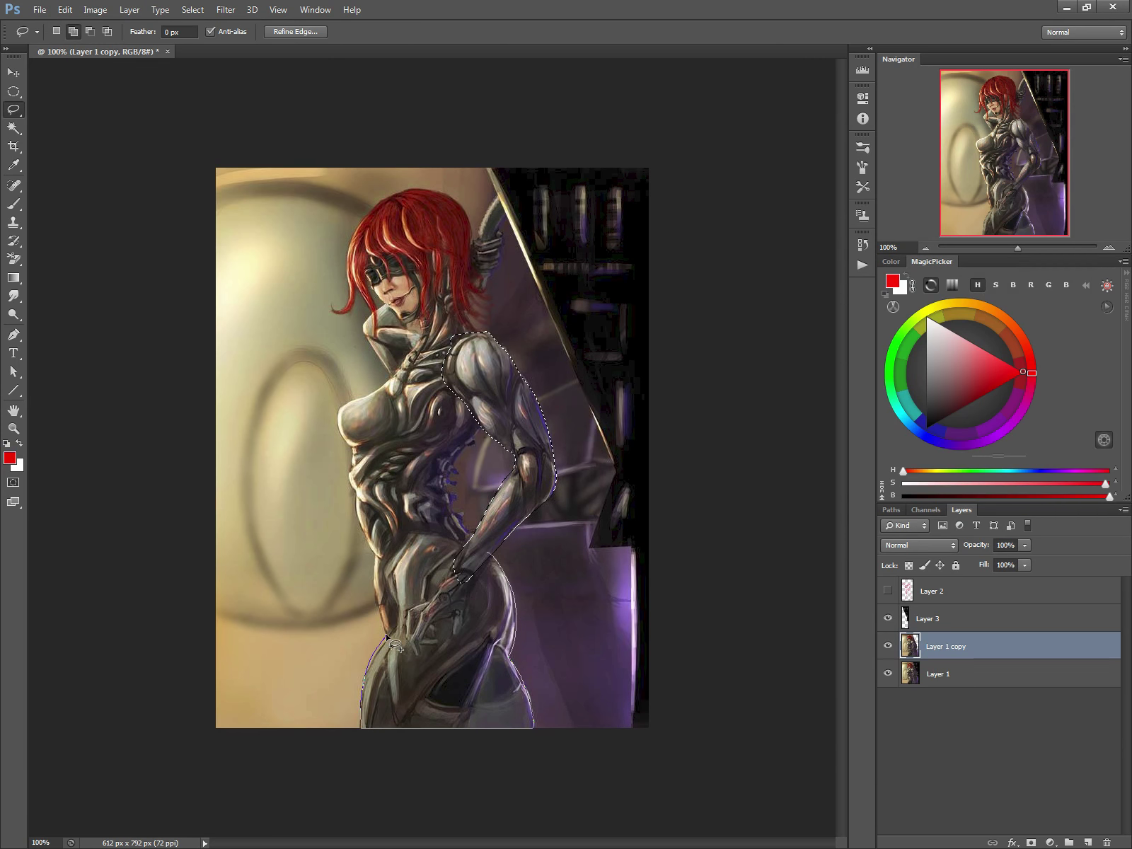
{"action": "mouse_move", "coordinate": [374, 559]}
{"action": "left_mouse_down"}
{"action": "mouse_move", "coordinate": [396, 528]}
{"action": "mouse_move", "coordinate": [449, 524]}
{"action": "mouse_move", "coordinate": [470, 540]}
{"action": "left_mouse_up"}
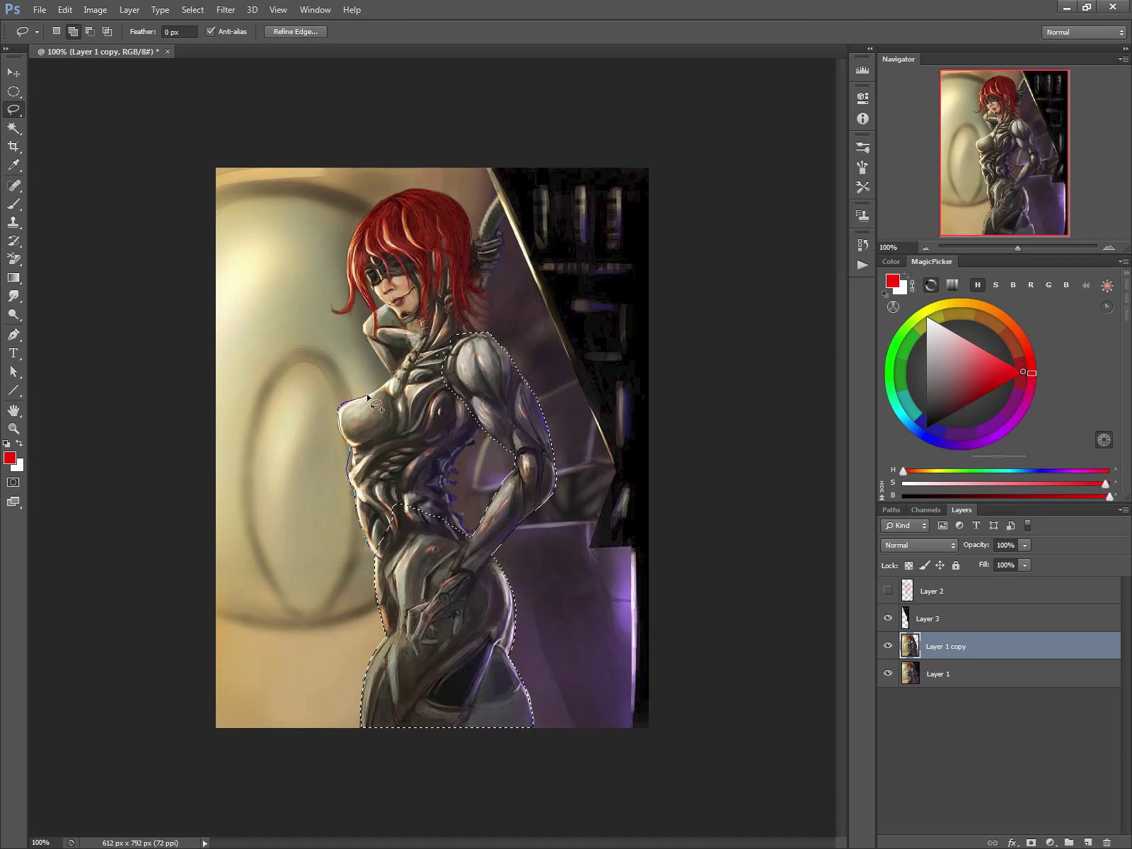
{"action": "mouse_move", "coordinate": [458, 360]}
{"action": "left_mouse_down"}
{"action": "mouse_move", "coordinate": [489, 399]}
{"action": "mouse_move", "coordinate": [485, 434]}
{"action": "mouse_move", "coordinate": [458, 468]}
{"action": "left_mouse_up"}
{"action": "mouse_move", "coordinate": [482, 549]}
{"action": "left_mouse_down"}
{"action": "mouse_move", "coordinate": [455, 553]}
{"action": "mouse_move", "coordinate": [416, 560]}
{"action": "left_mouse_up"}
{"action": "mouse_move", "coordinate": [427, 288]}
{"action": "left_mouse_down"}
{"action": "mouse_move", "coordinate": [451, 290]}
{"action": "mouse_move", "coordinate": [396, 333]}
{"action": "mouse_move", "coordinate": [382, 324]}
{"action": "mouse_move", "coordinate": [373, 245]}
{"action": "mouse_move", "coordinate": [352, 264]}
{"action": "left_mouse_up"}
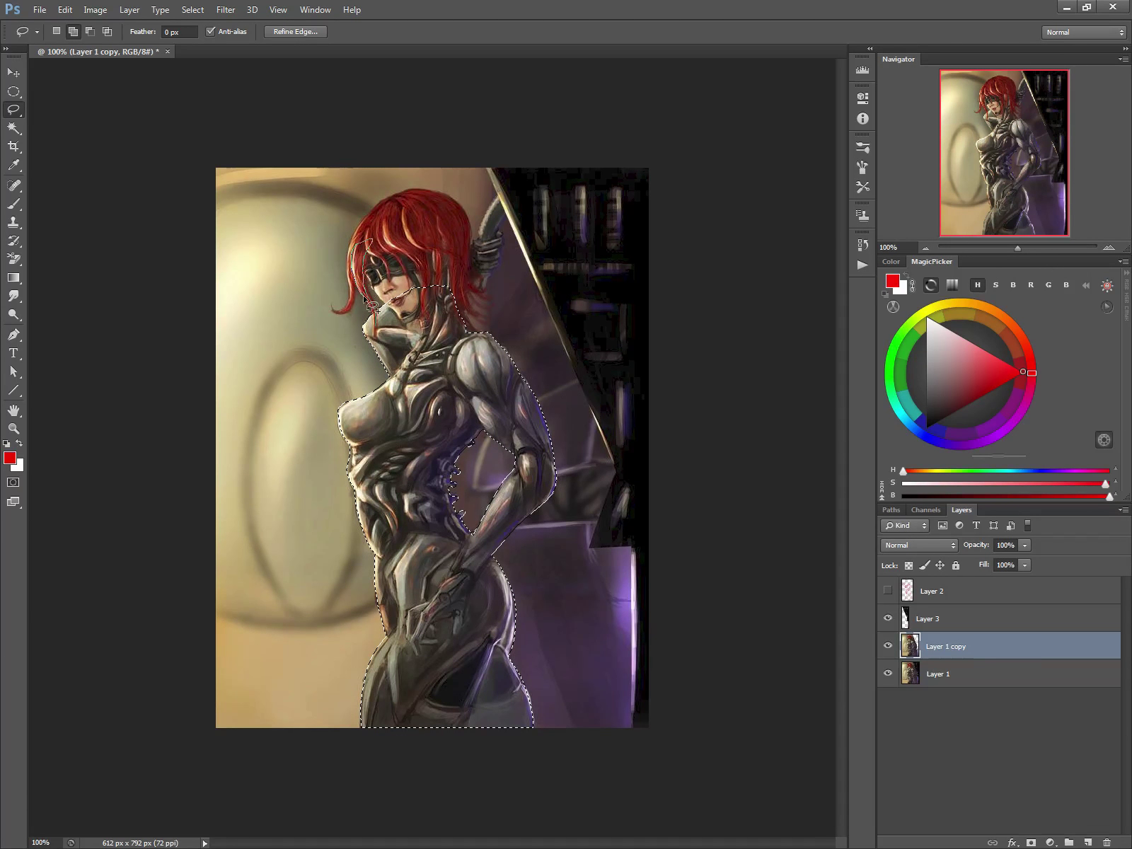
{"action": "mouse_move", "coordinate": [383, 331]}
{"action": "left_mouse_down"}
{"action": "mouse_move", "coordinate": [362, 297]}
{"action": "mouse_move", "coordinate": [372, 221]}
{"action": "mouse_move", "coordinate": [417, 189]}
{"action": "mouse_move", "coordinate": [467, 213]}
{"action": "mouse_move", "coordinate": [477, 316]}
{"action": "left_mouse_up"}
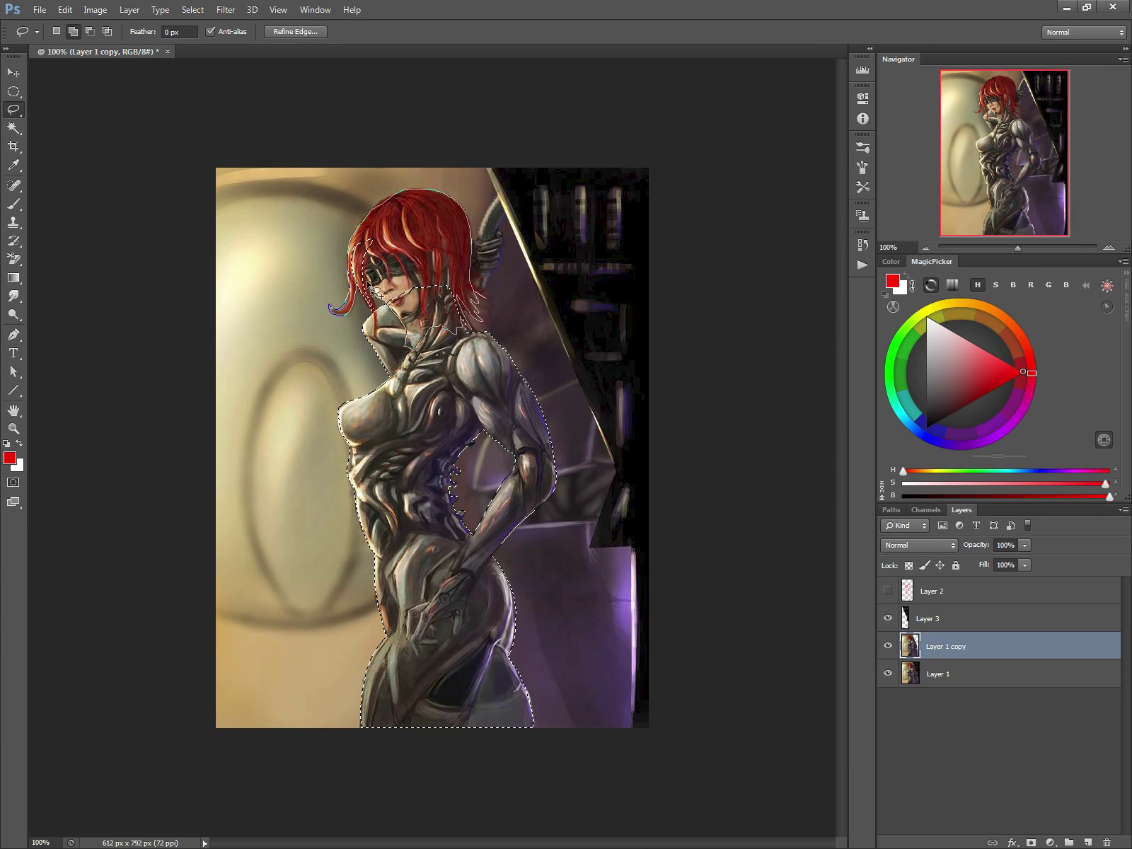
{"action": "left_click_drag", "start_coordinate": [365, 276], "coordinate": [361, 278]}
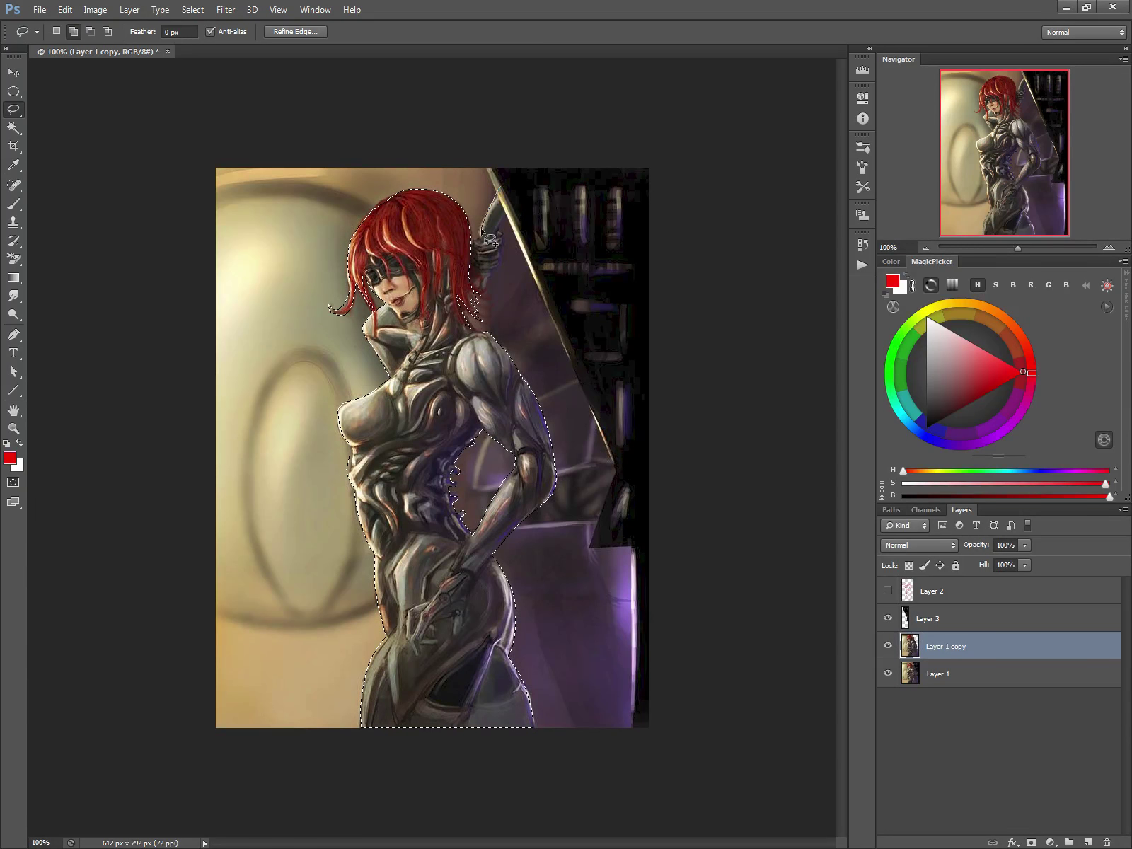
{"action": "left_click_drag", "start_coordinate": [478, 255], "coordinate": [466, 286]}
{"action": "mouse_move", "coordinate": [471, 303]}
{"action": "left_mouse_down"}
{"action": "mouse_move", "coordinate": [490, 280]}
{"action": "mouse_move", "coordinate": [504, 199]}
{"action": "mouse_move", "coordinate": [494, 297]}
{"action": "left_mouse_up"}
{"action": "right_click", "coordinate": [426, 391]}
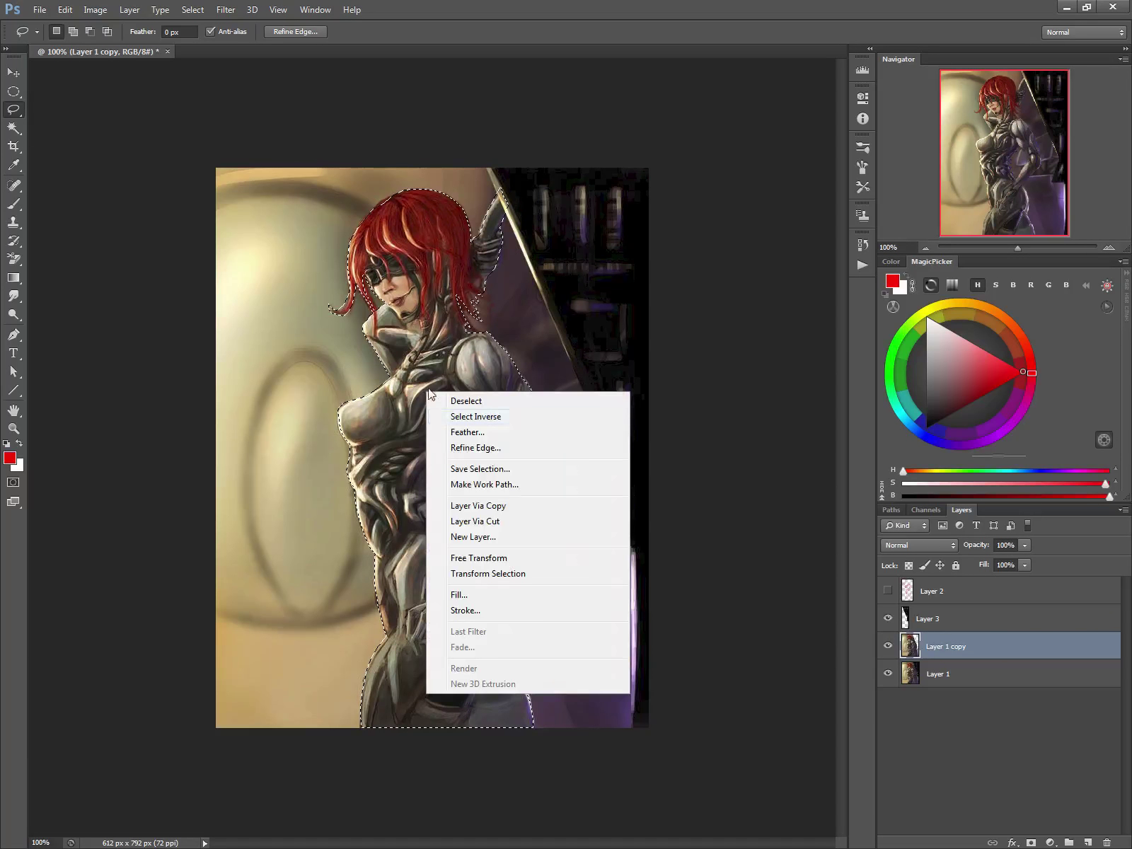
{"action": "left_click", "coordinate": [449, 520]}
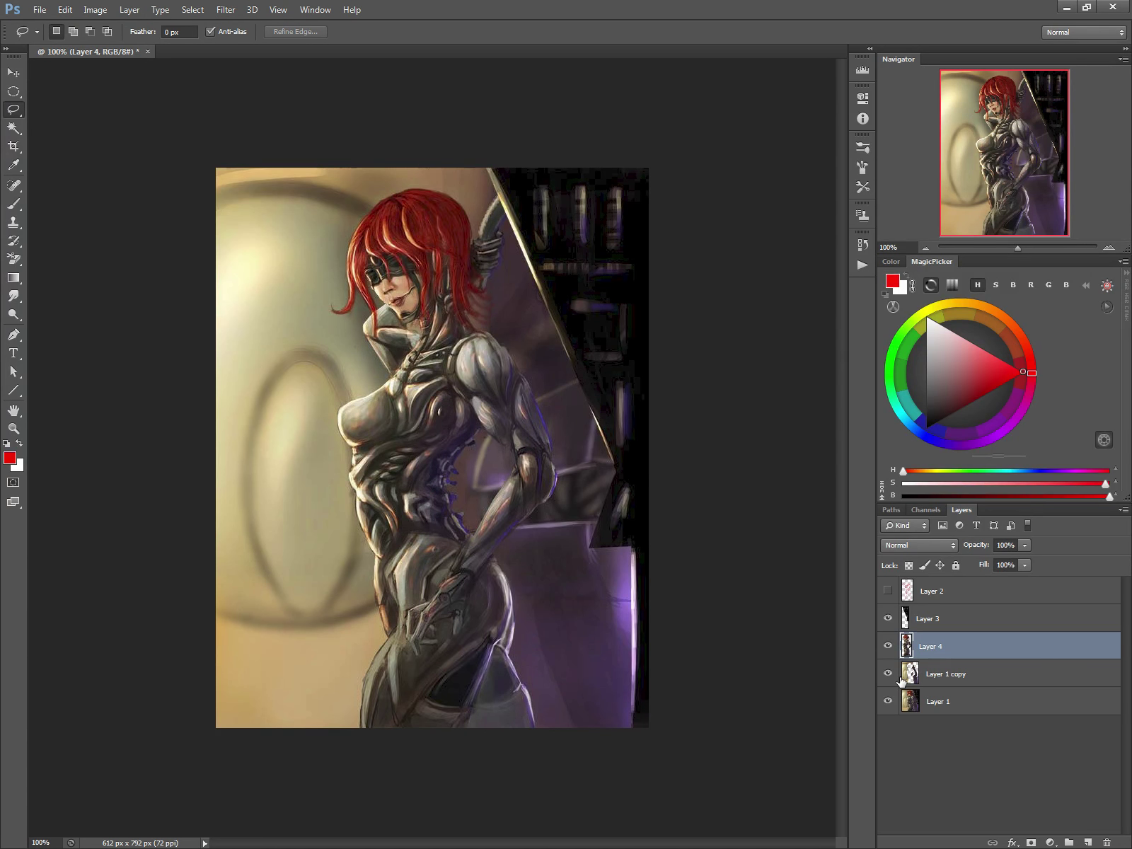
Make an elliptical selection around the inner oval of the background shape on Layer 1 copy and add a new layer above it.
{"action": "left_click", "coordinate": [909, 620]}
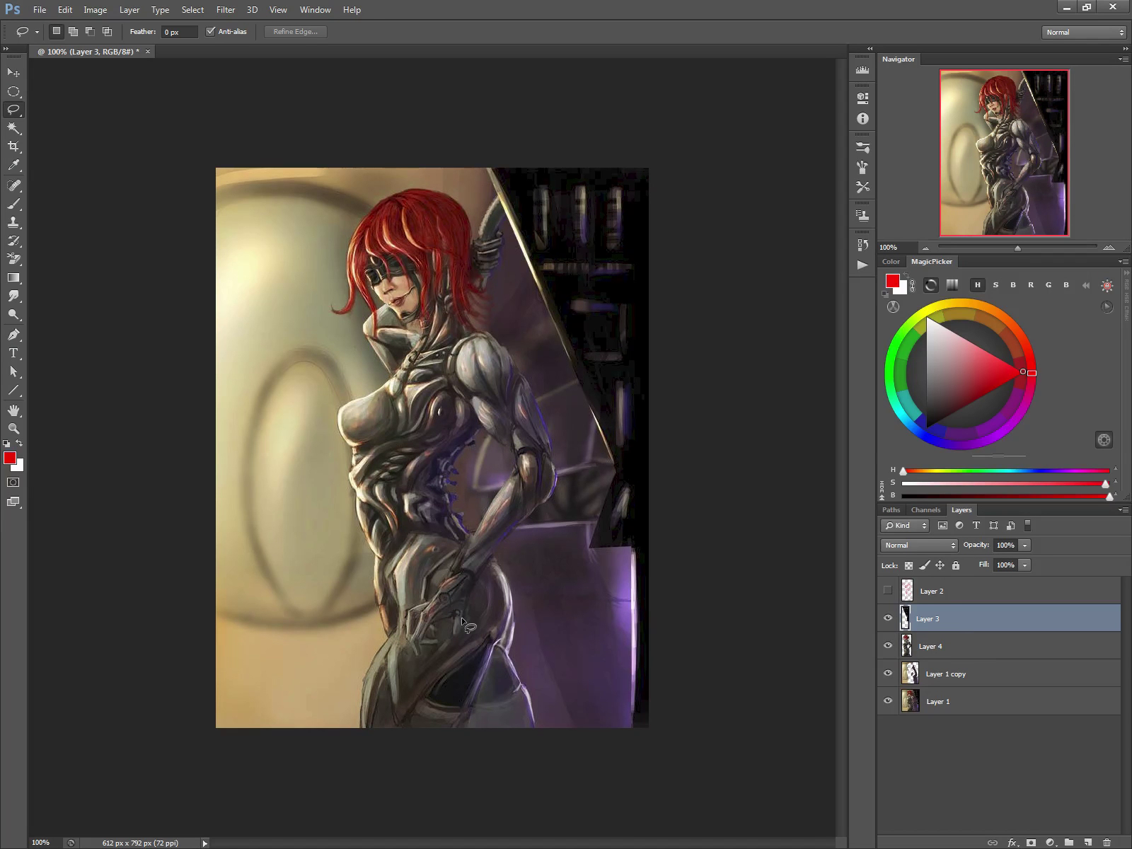
{"action": "left_click", "coordinate": [910, 674]}
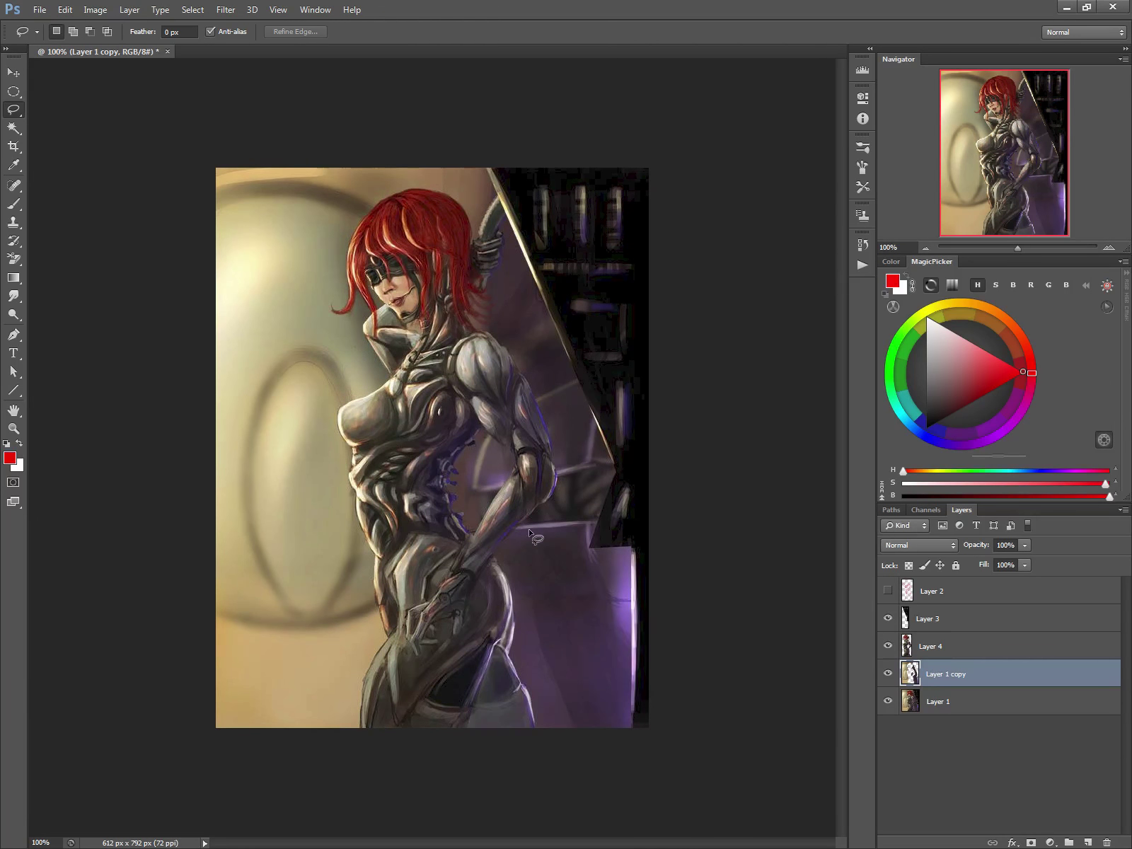
{"action": "left_click", "coordinate": [13, 91]}
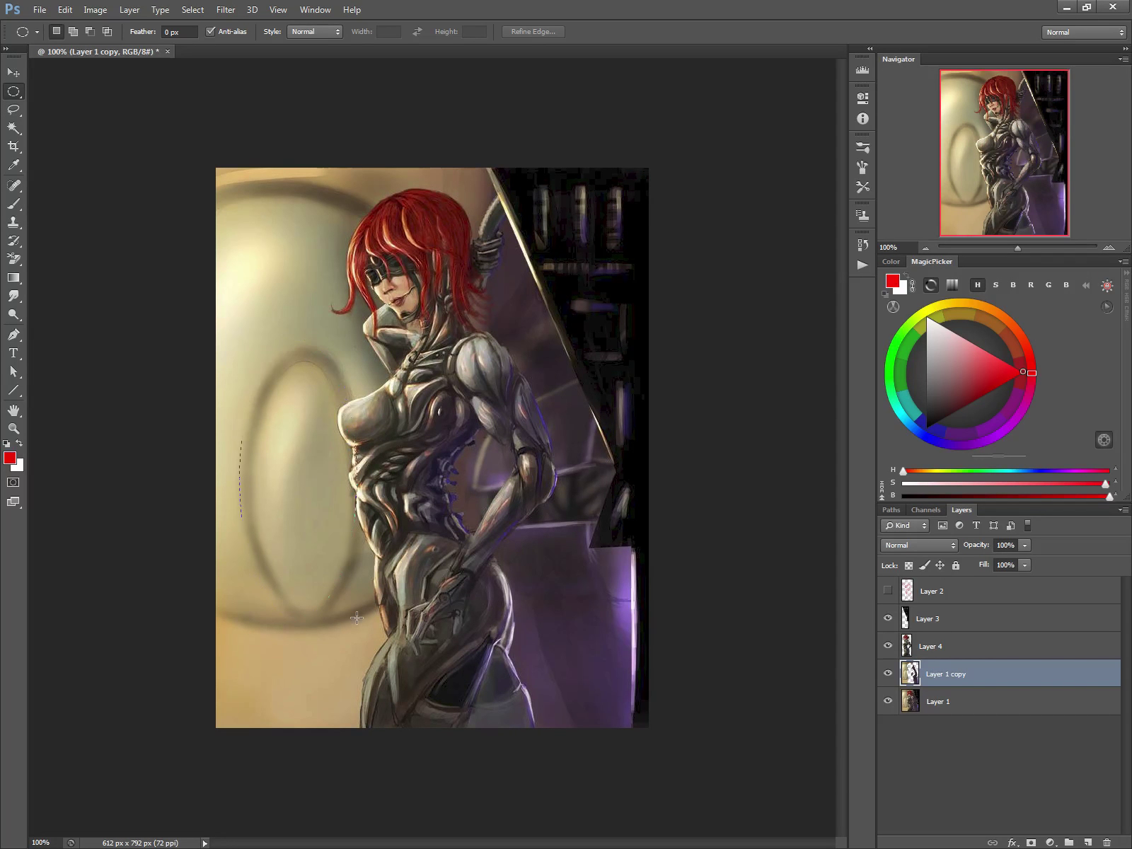
{"action": "left_click_drag", "start_coordinate": [360, 623], "coordinate": [360, 623]}
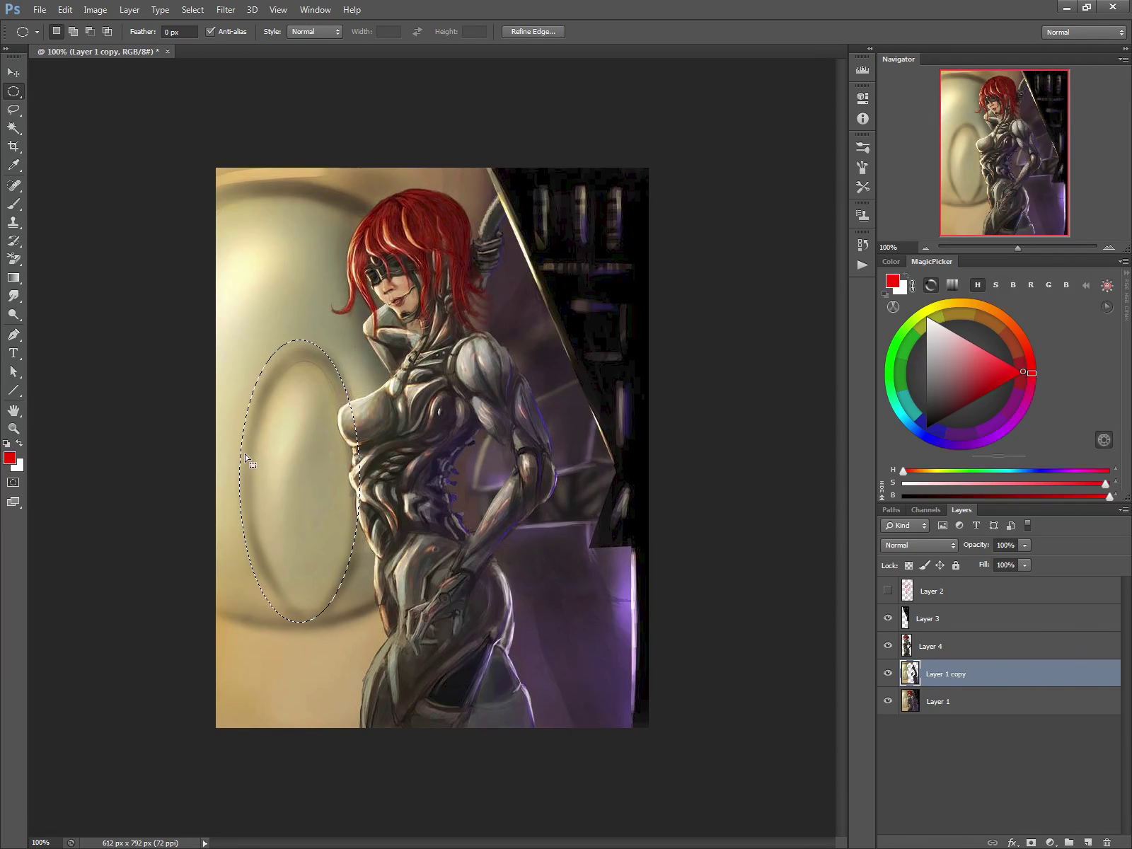
{"action": "key", "text": "ctrl+d"}
{"action": "key", "text": "ctrl+d"}
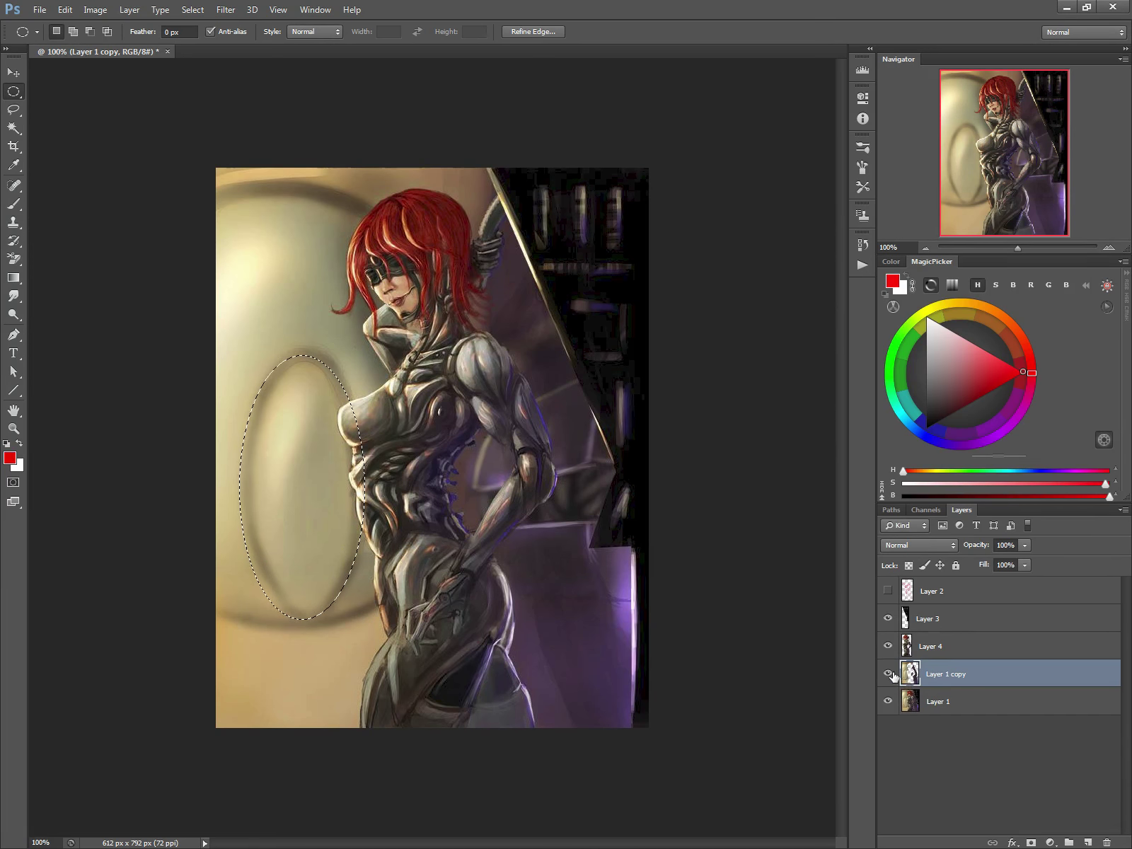
{"action": "right_click", "coordinate": [337, 616]}
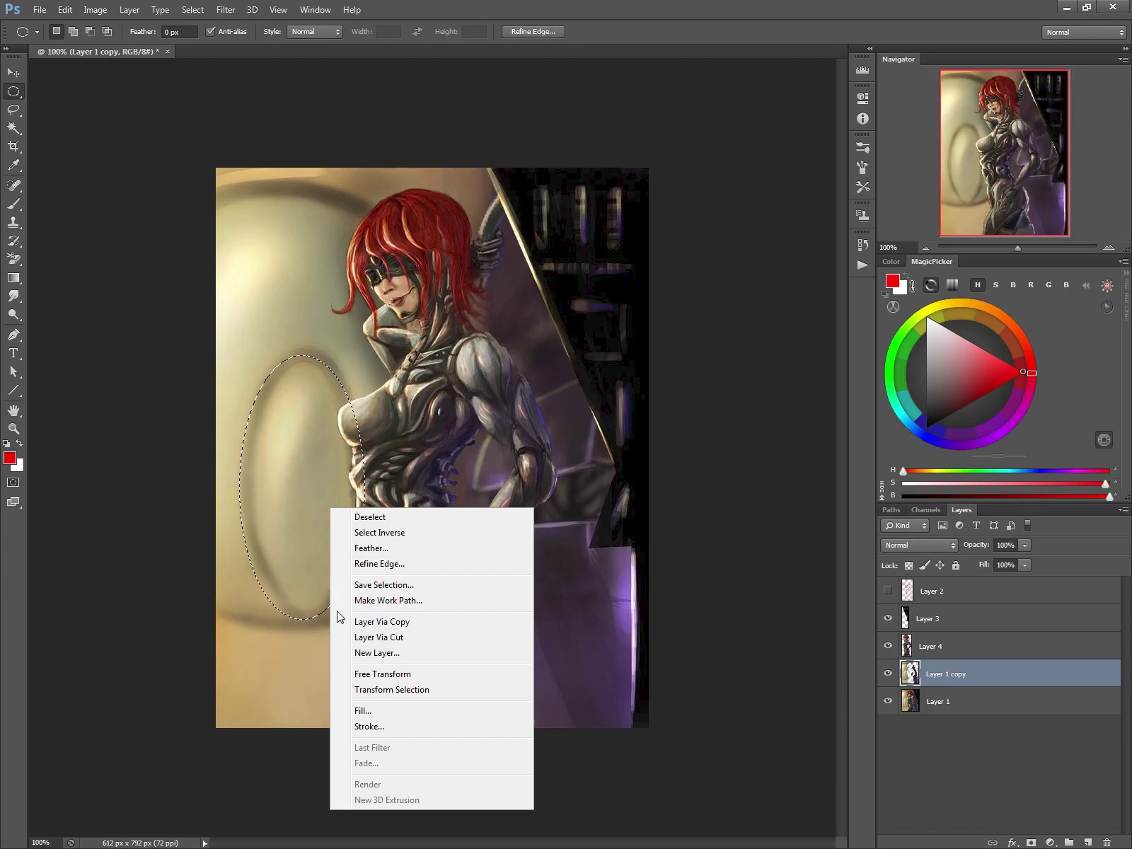
{"action": "left_click", "coordinate": [363, 653]}
{"action": "left_click", "coordinate": [535, 240]}
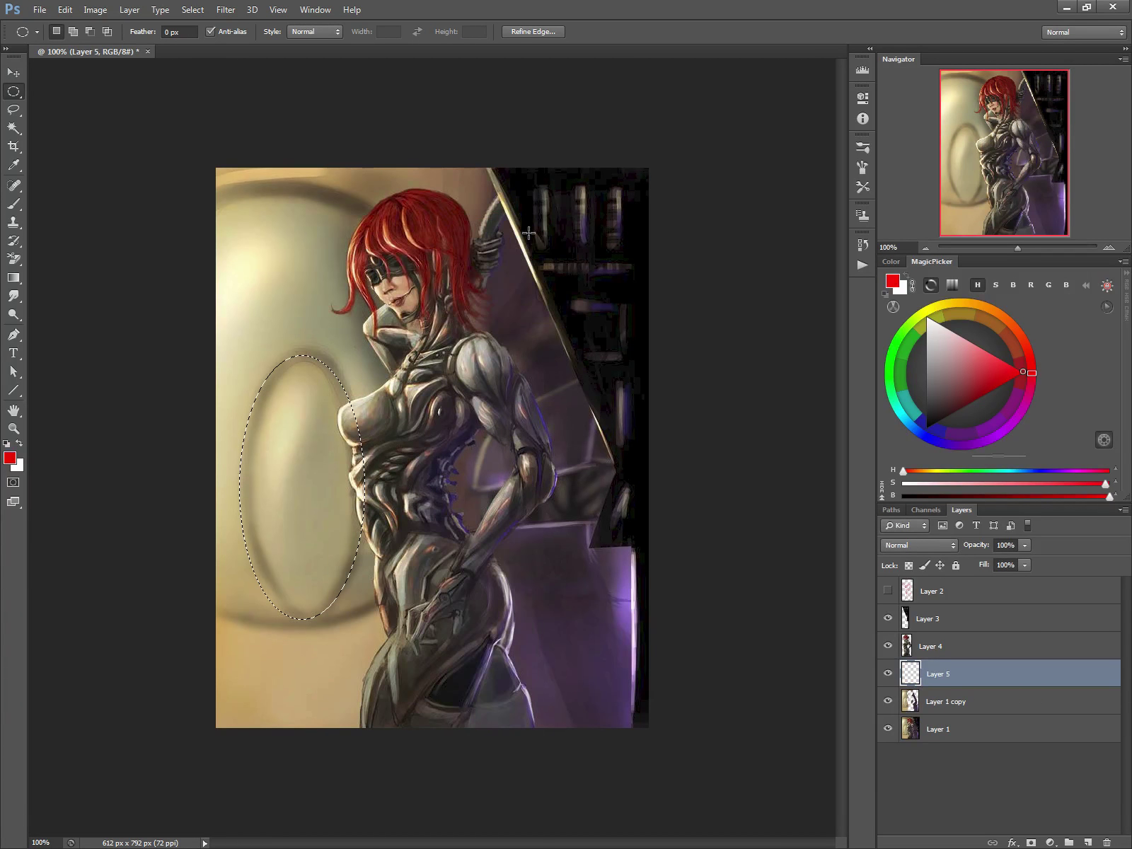
Stroke the elliptical selection on Layer 5 with a 5 px inside line in brown sampled from the oval's shading, and clear the selection.
{"action": "right_click", "coordinate": [301, 475]}
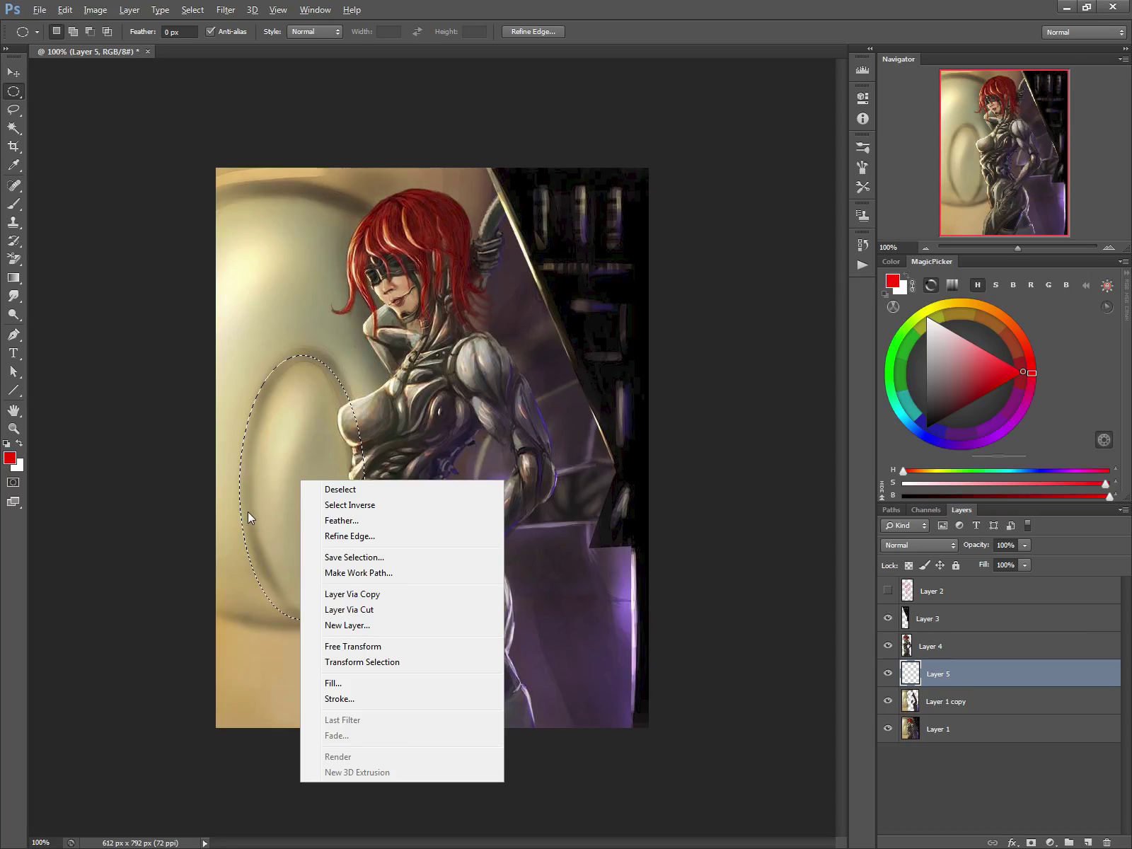
{"action": "left_click", "coordinate": [249, 524]}
{"action": "key", "text": "alt"}
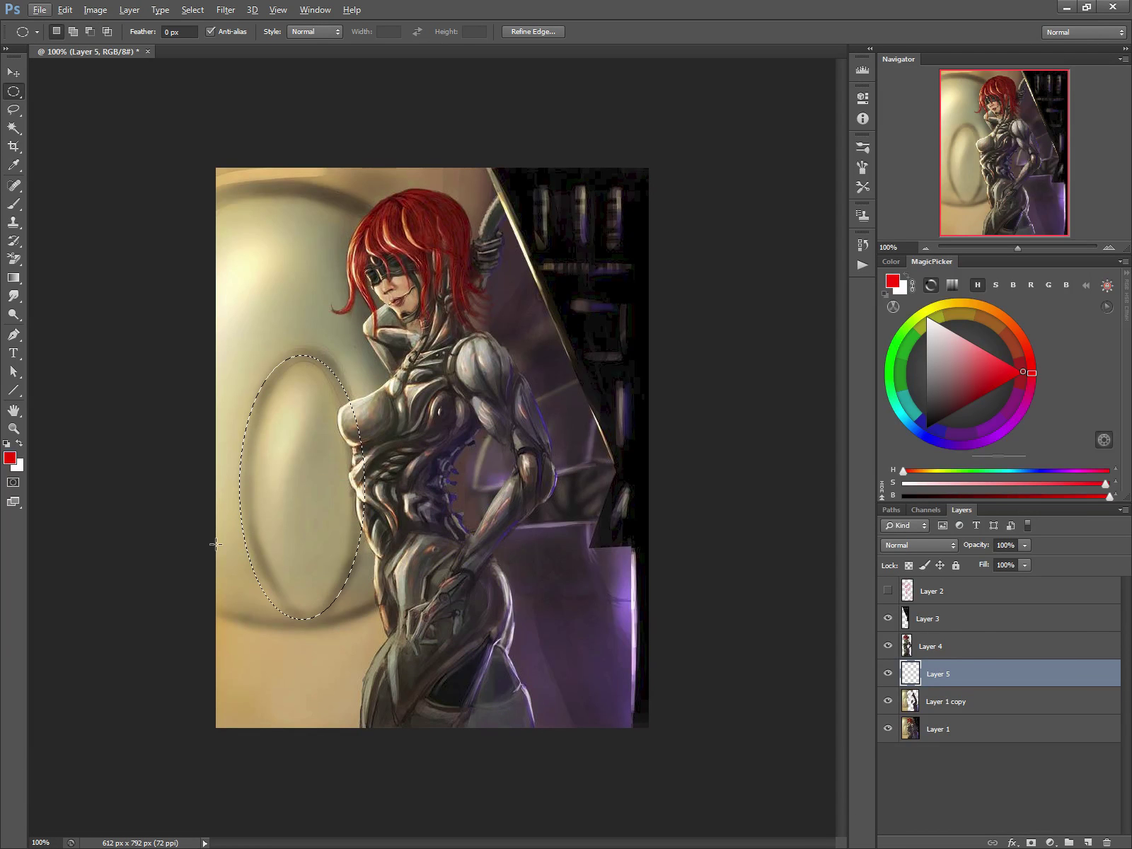
{"action": "left_click", "coordinate": [13, 203]}
{"action": "left_click", "coordinate": [269, 559], "text": "alt"}
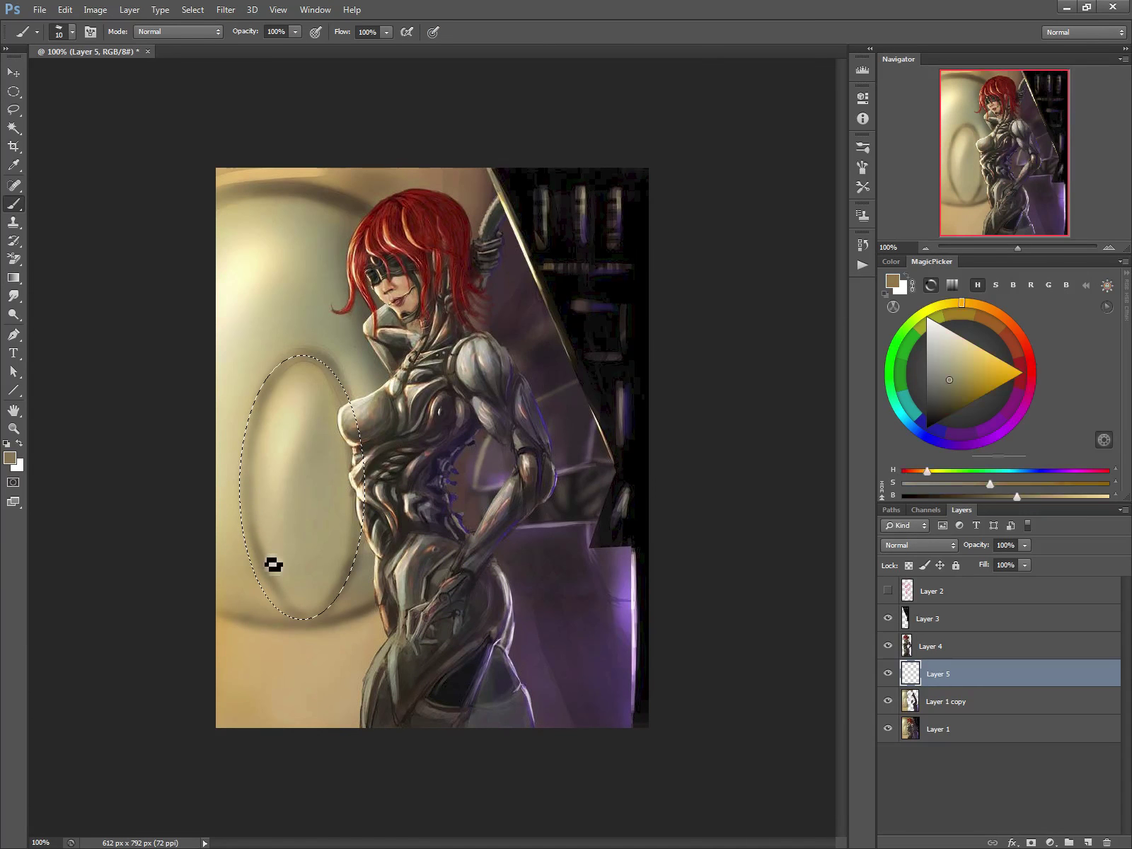
{"action": "right_click", "coordinate": [339, 548]}
{"action": "left_click", "coordinate": [13, 109]}
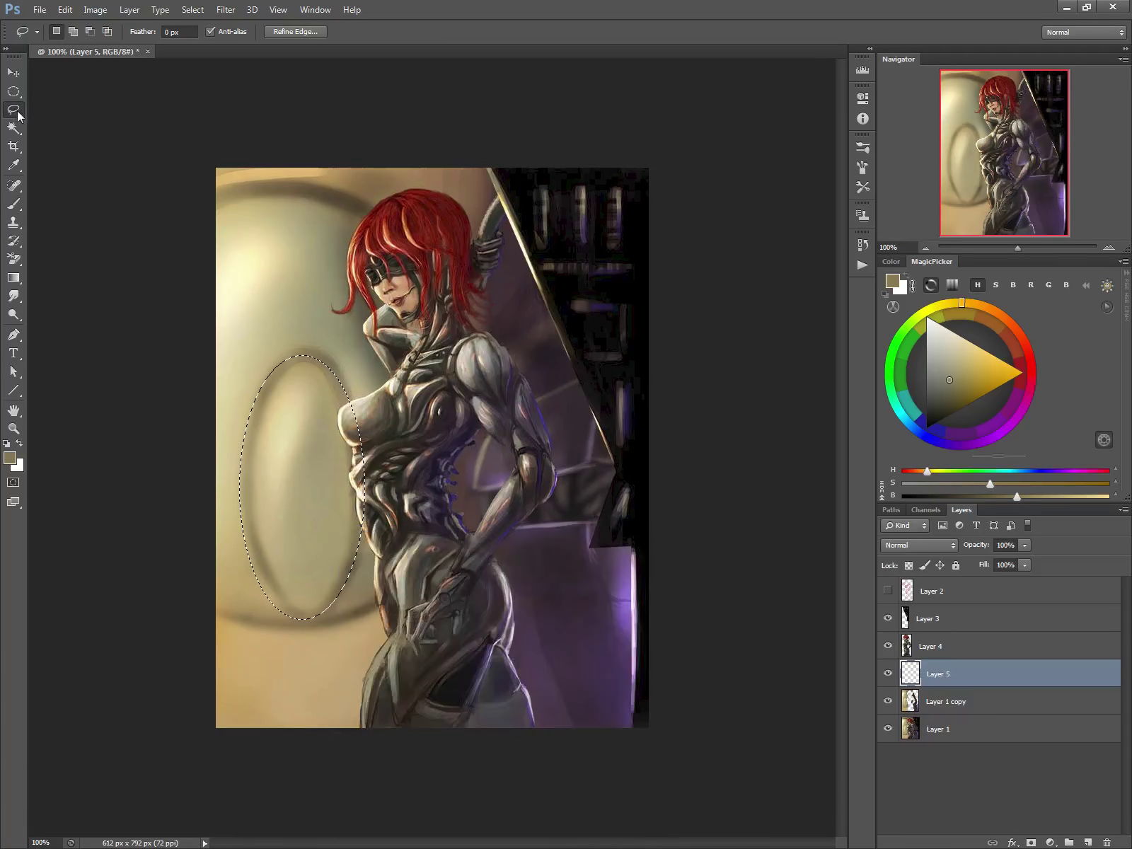
{"action": "right_click", "coordinate": [285, 481]}
{"action": "left_click", "coordinate": [318, 701]}
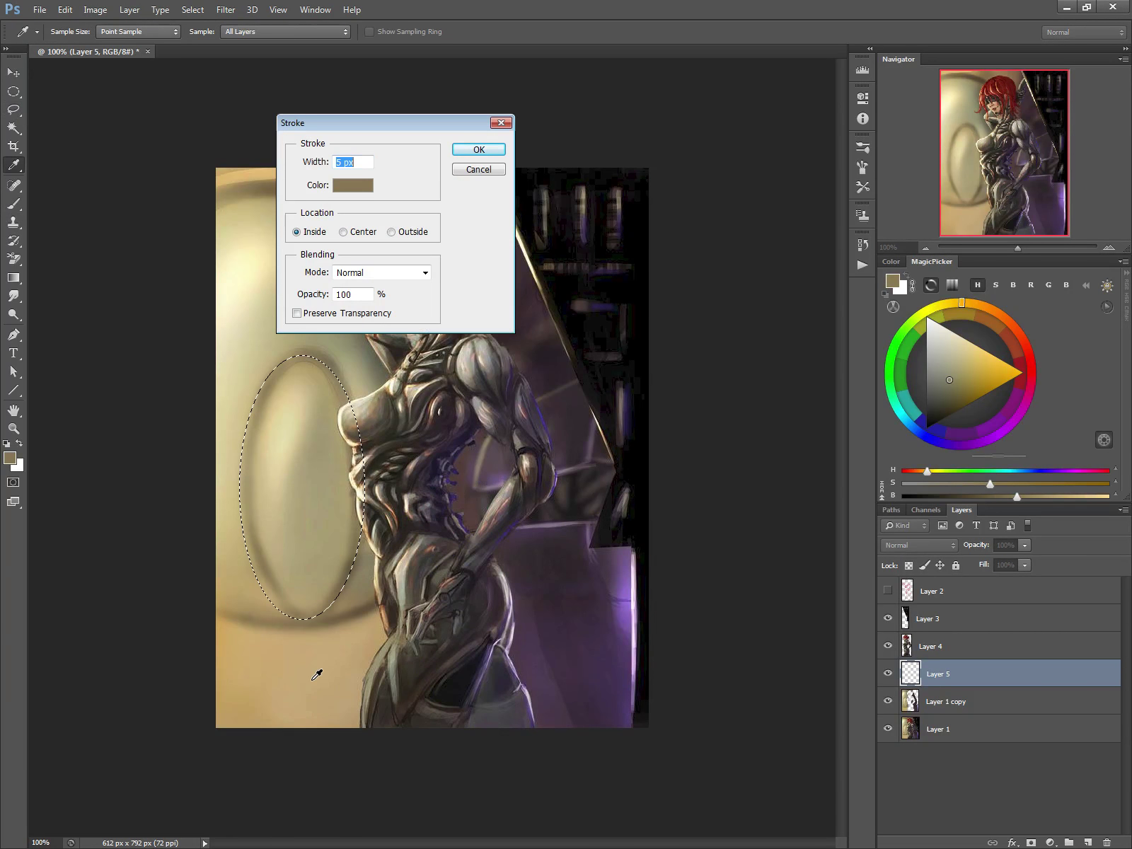
{"action": "left_click", "coordinate": [468, 151]}
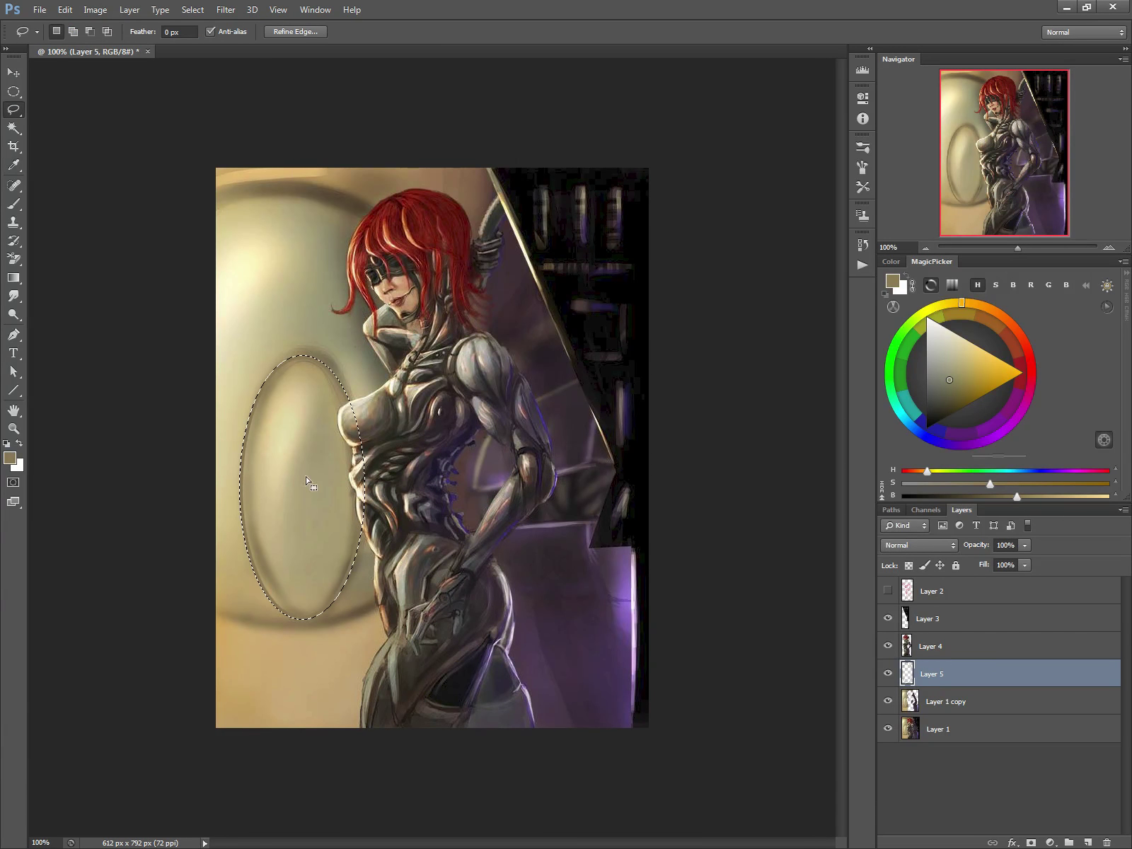
{"action": "key", "text": "ctrl+d"}
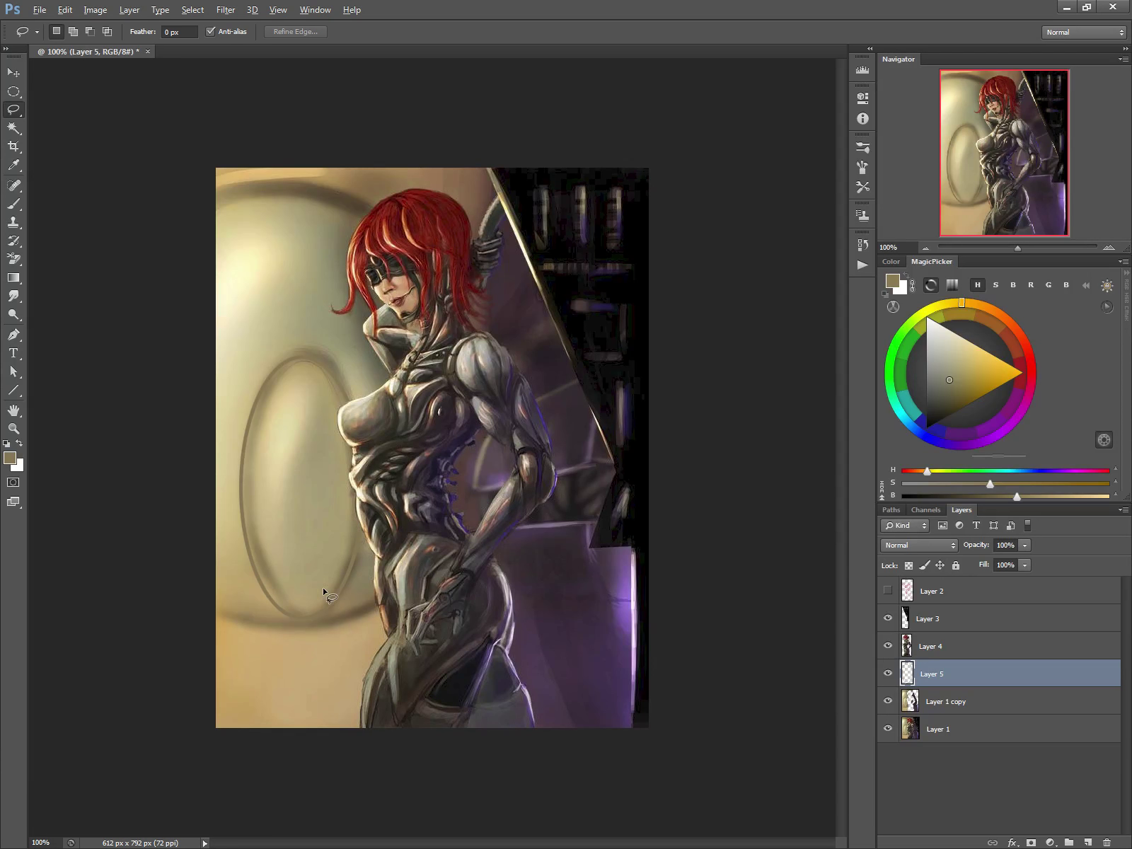
Paint over the inner oval's blurry shading on Layer 1 copy with sampled brown and tan tones, using a size 40 brush.
{"action": "key", "text": "b"}
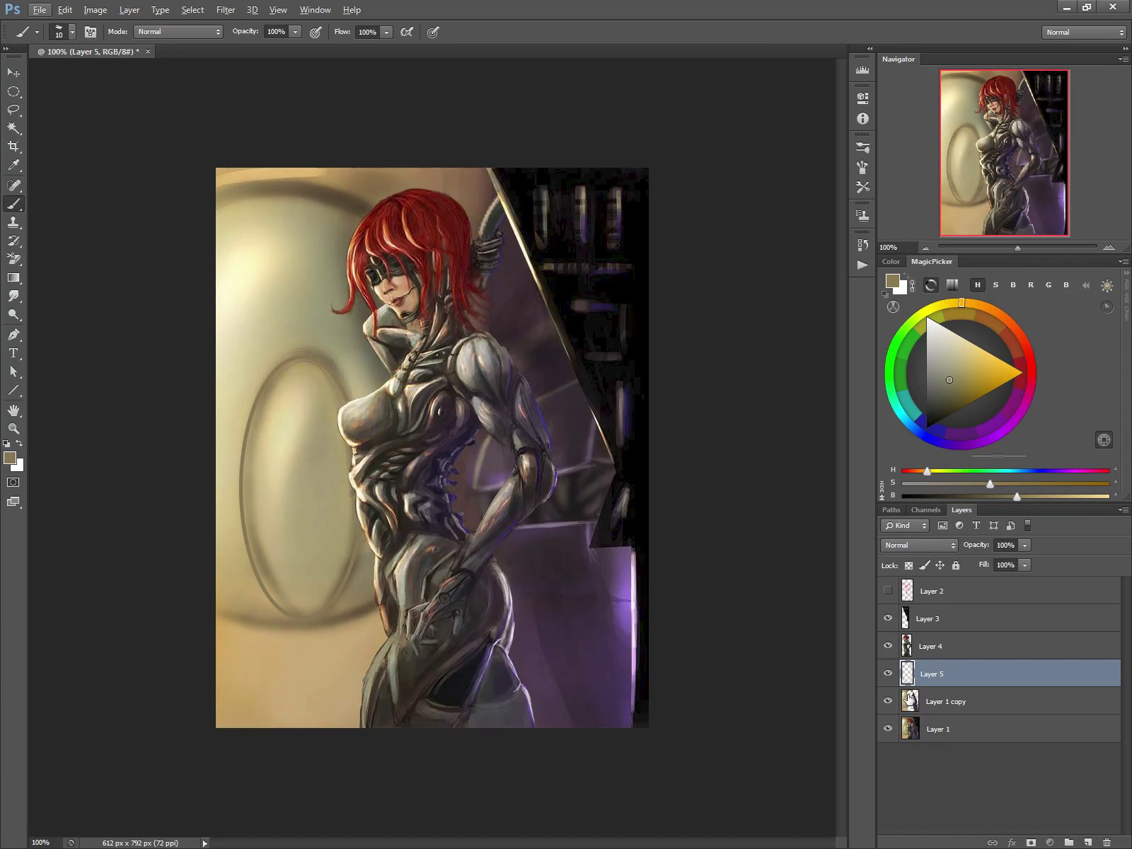
{"action": "left_click", "coordinate": [909, 699]}
{"action": "left_click", "coordinate": [348, 567], "text": "alt"}
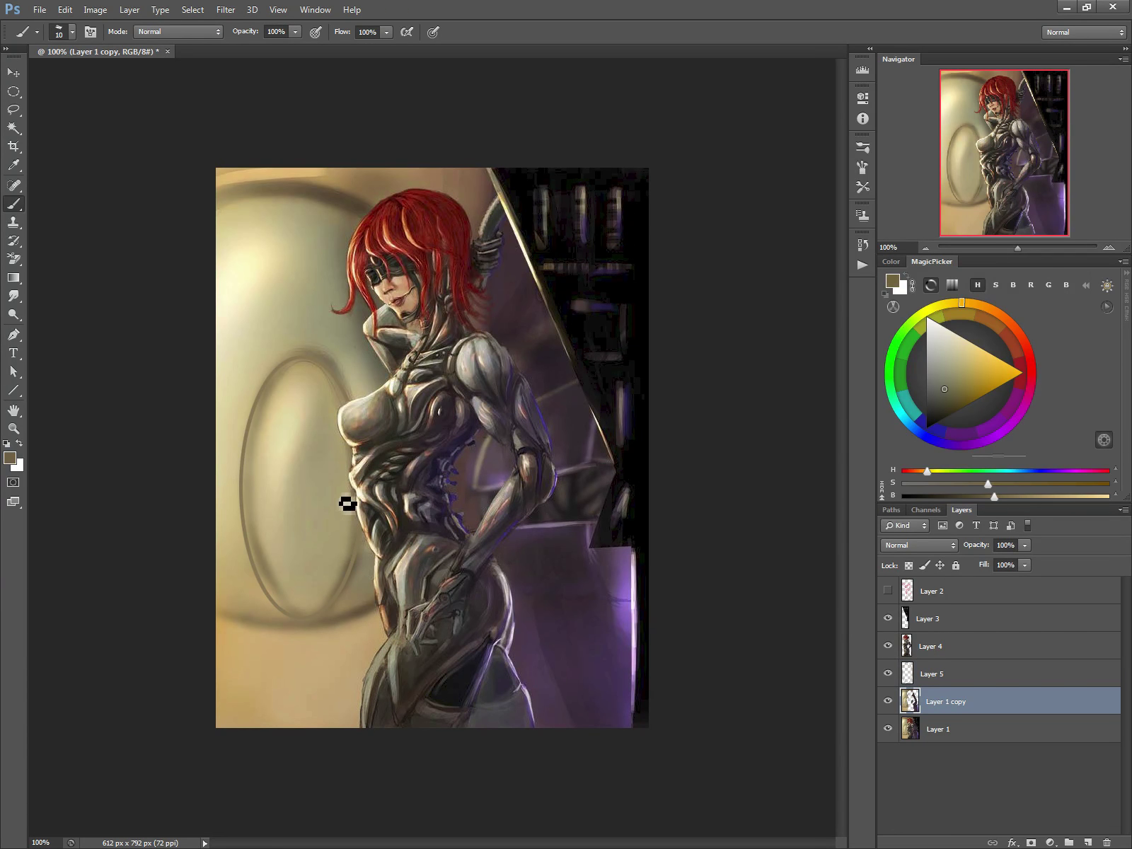
{"action": "key", "text": "bracketright"}
{"action": "key", "text": "bracketright"}
{"action": "key", "text": "bracketright"}
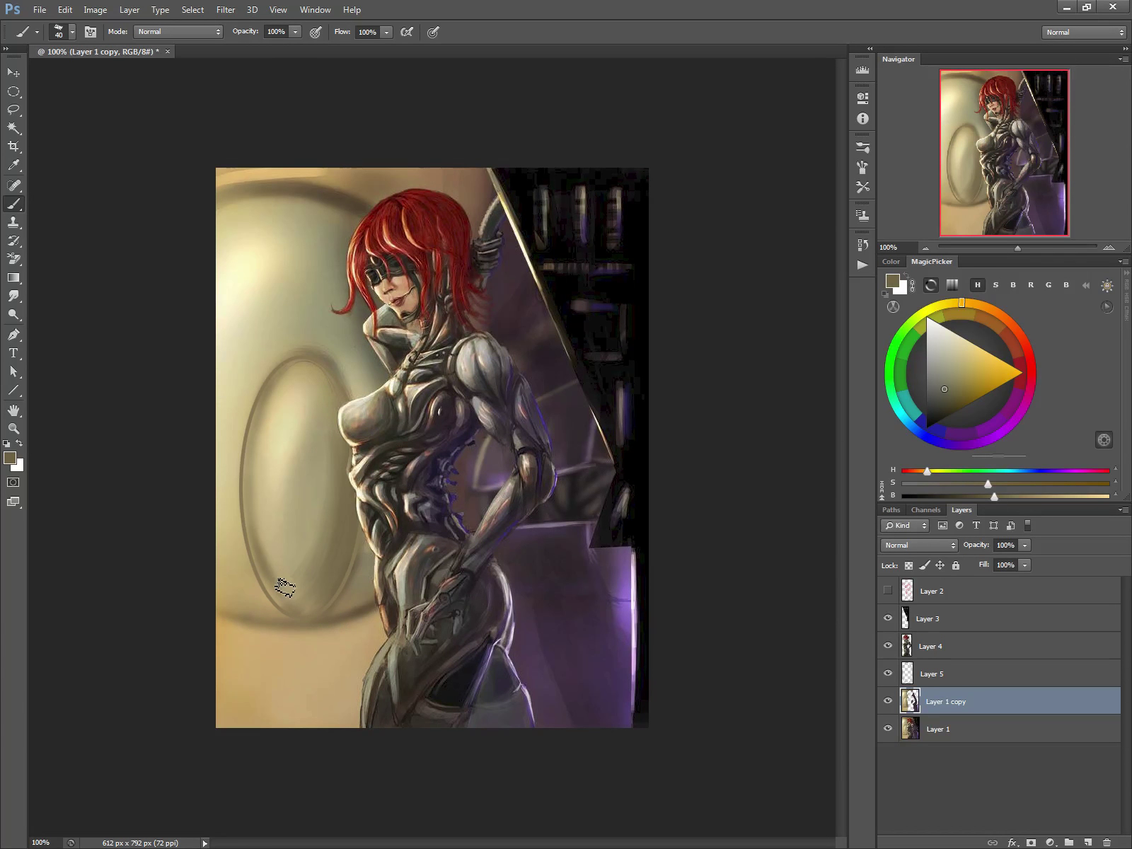
{"action": "left_click", "coordinate": [259, 449], "text": "alt"}
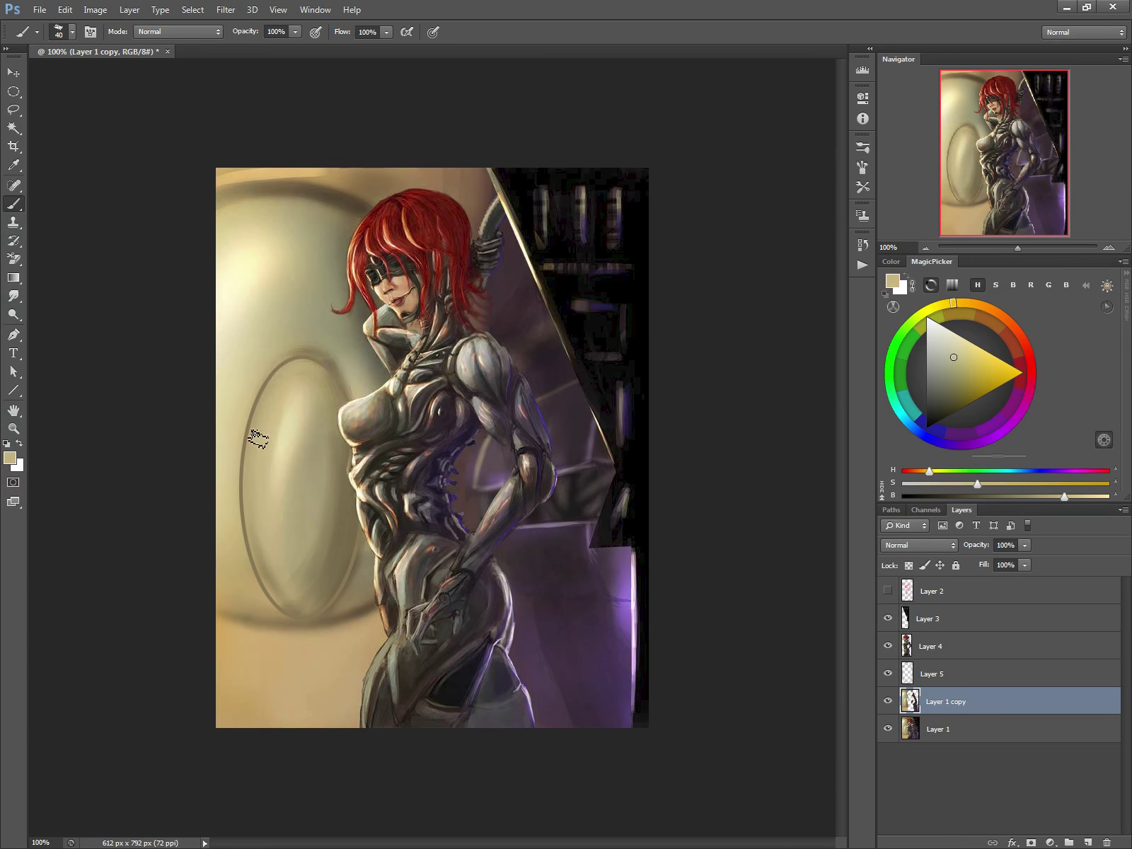
{"action": "key", "text": "alt"}
{"action": "key", "text": "alt"}
Duplicate Layer 5 and scale the copied oval outline to about 112% so it surrounds the original outline.
{"action": "left_click", "coordinate": [910, 678]}
{"action": "left_click_drag", "start_coordinate": [908, 678], "coordinate": [1087, 842]}
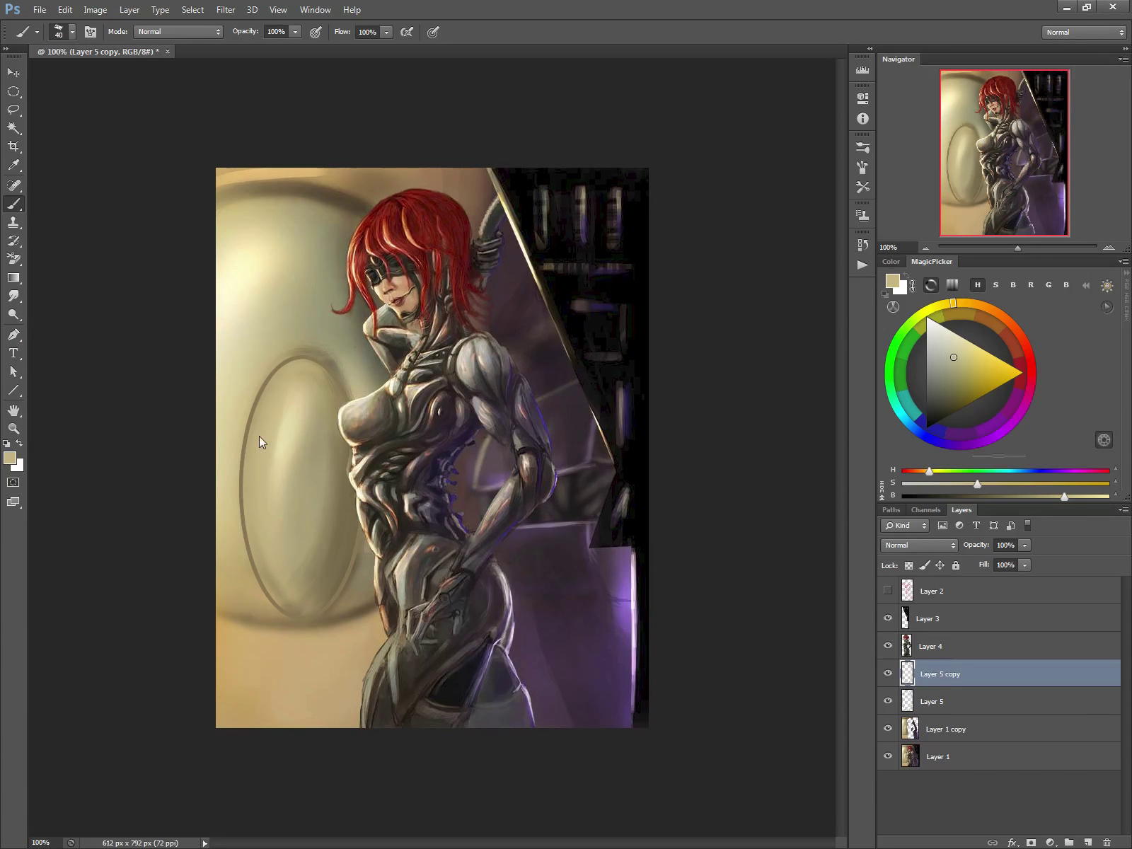
{"action": "key", "text": "ctrl+t"}
{"action": "left_click_drag", "start_coordinate": [237, 353], "coordinate": [225, 338]}
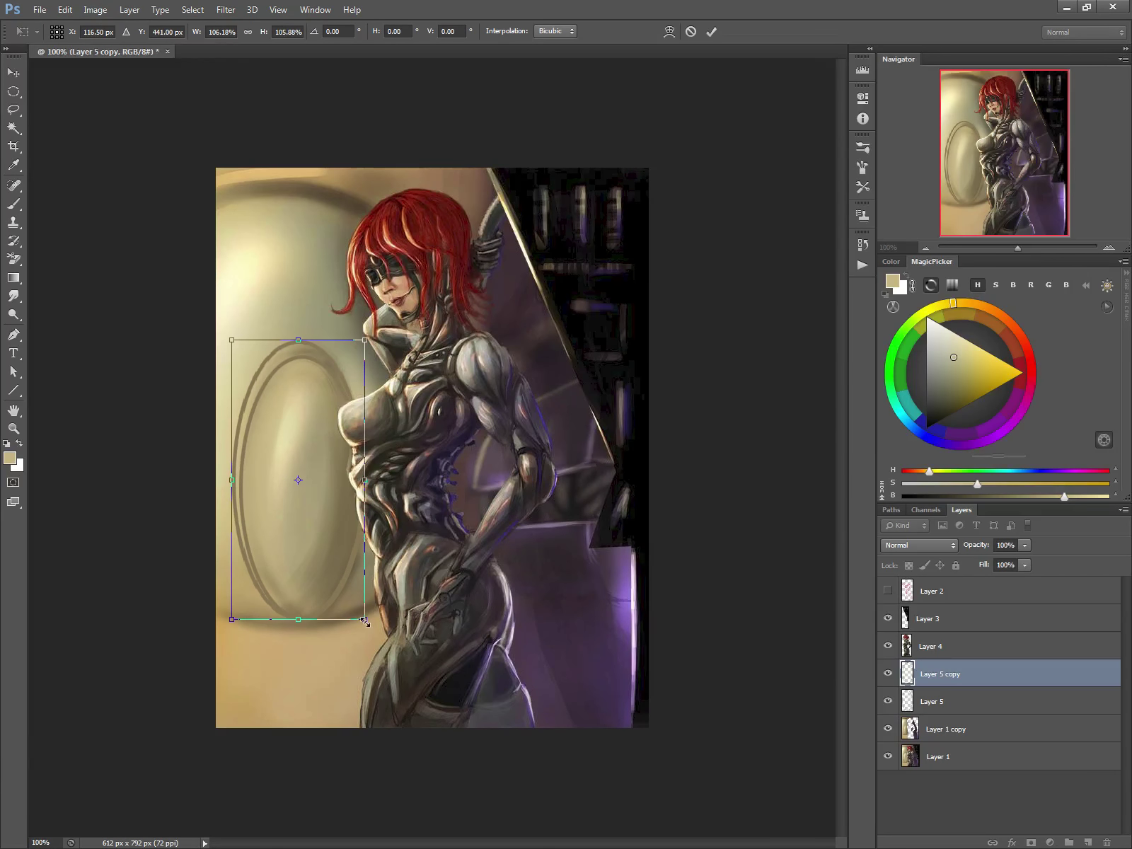
{"action": "left_click_drag", "start_coordinate": [366, 621], "coordinate": [374, 636]}
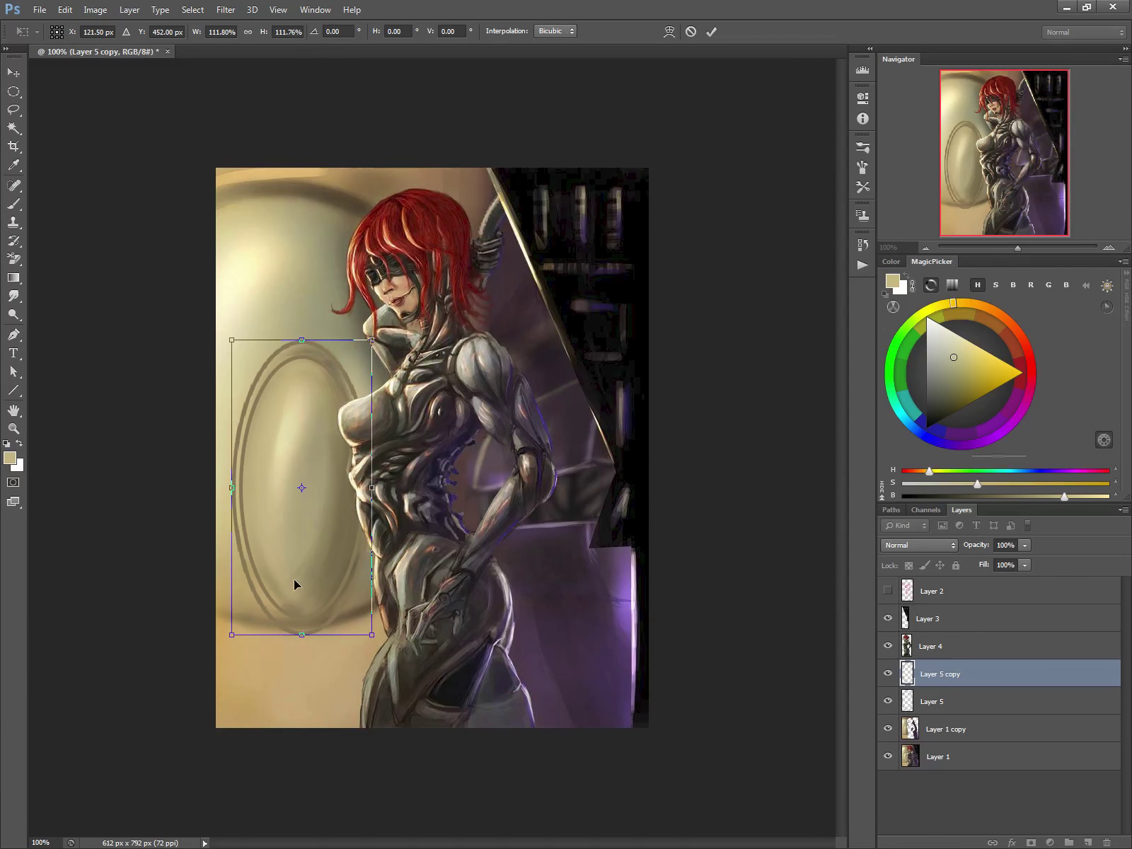
{"action": "key", "text": "b"}
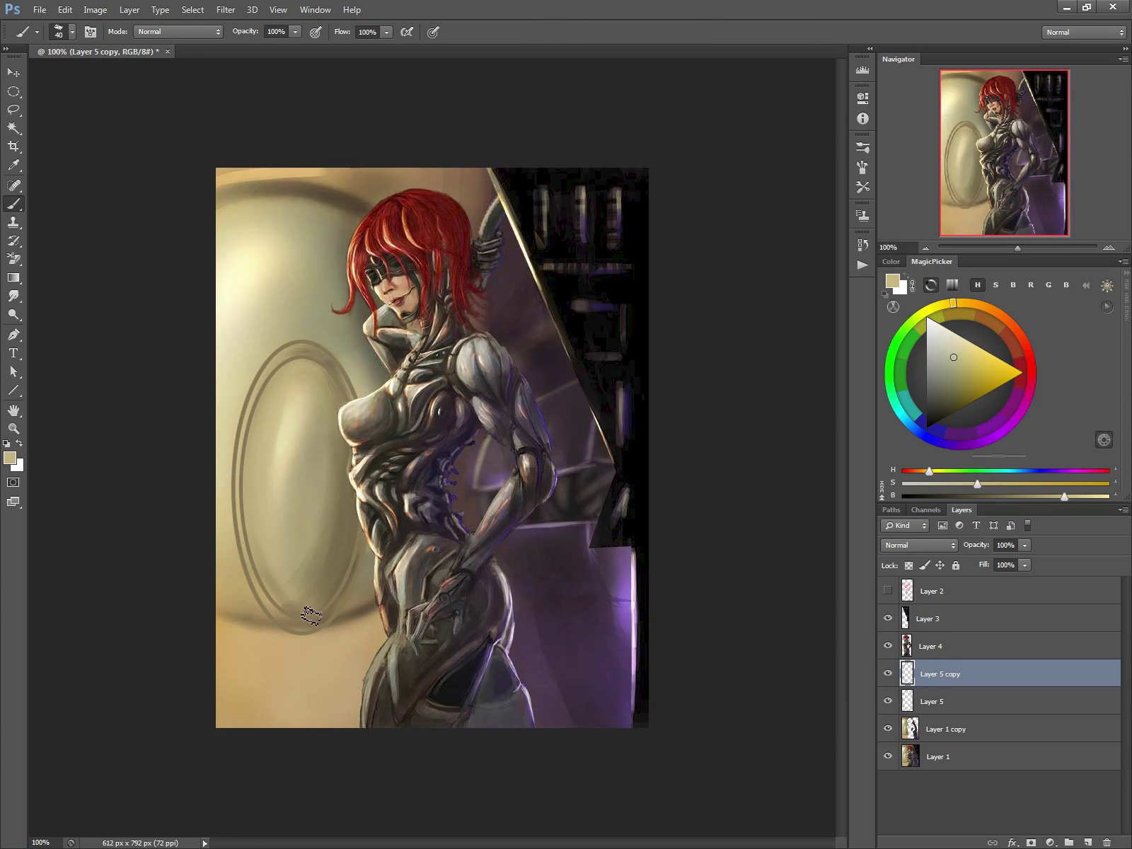
Fill the band between the two oval outlines on Layer 1 copy with sampled grey-brown, using brush sizes from 25 down to 10.
{"action": "left_click", "coordinate": [908, 701]}
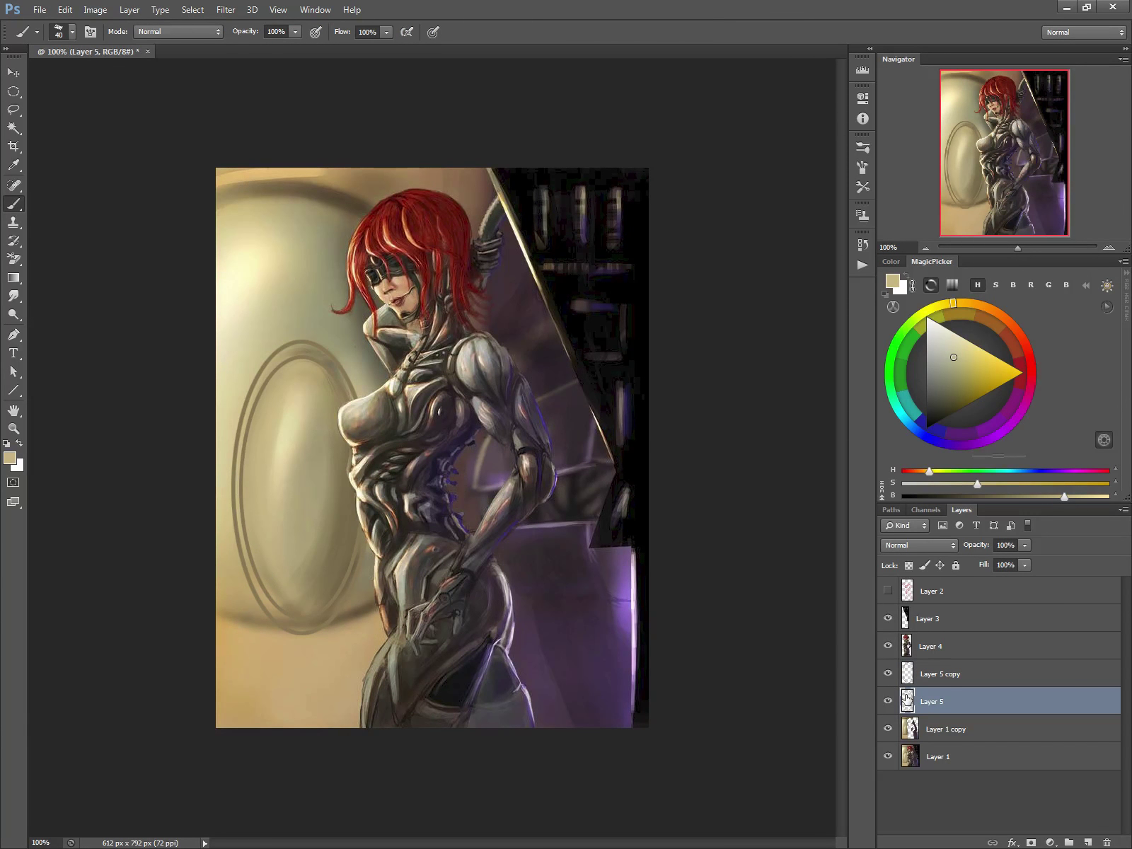
{"action": "left_click", "coordinate": [909, 729]}
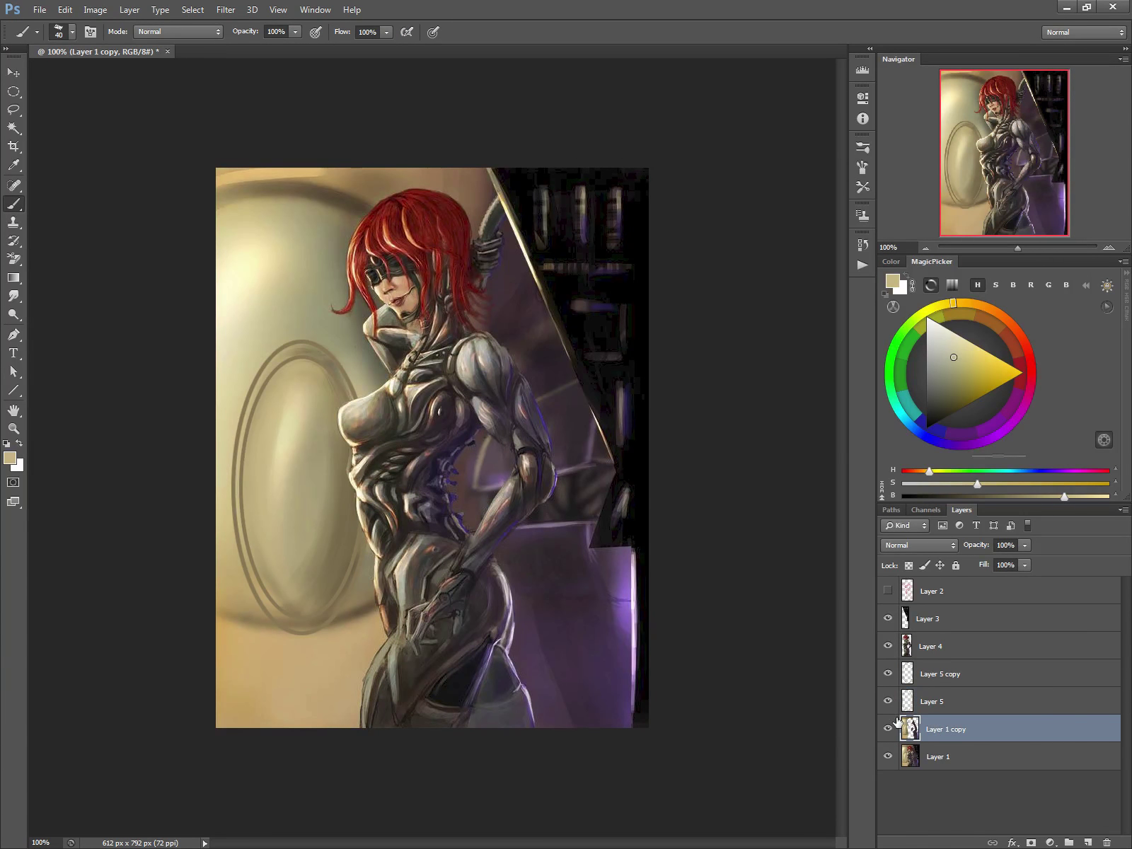
{"action": "left_click", "coordinate": [331, 355], "text": "alt"}
{"action": "key", "text": "bracketleft"}
{"action": "key", "text": "bracketleft"}
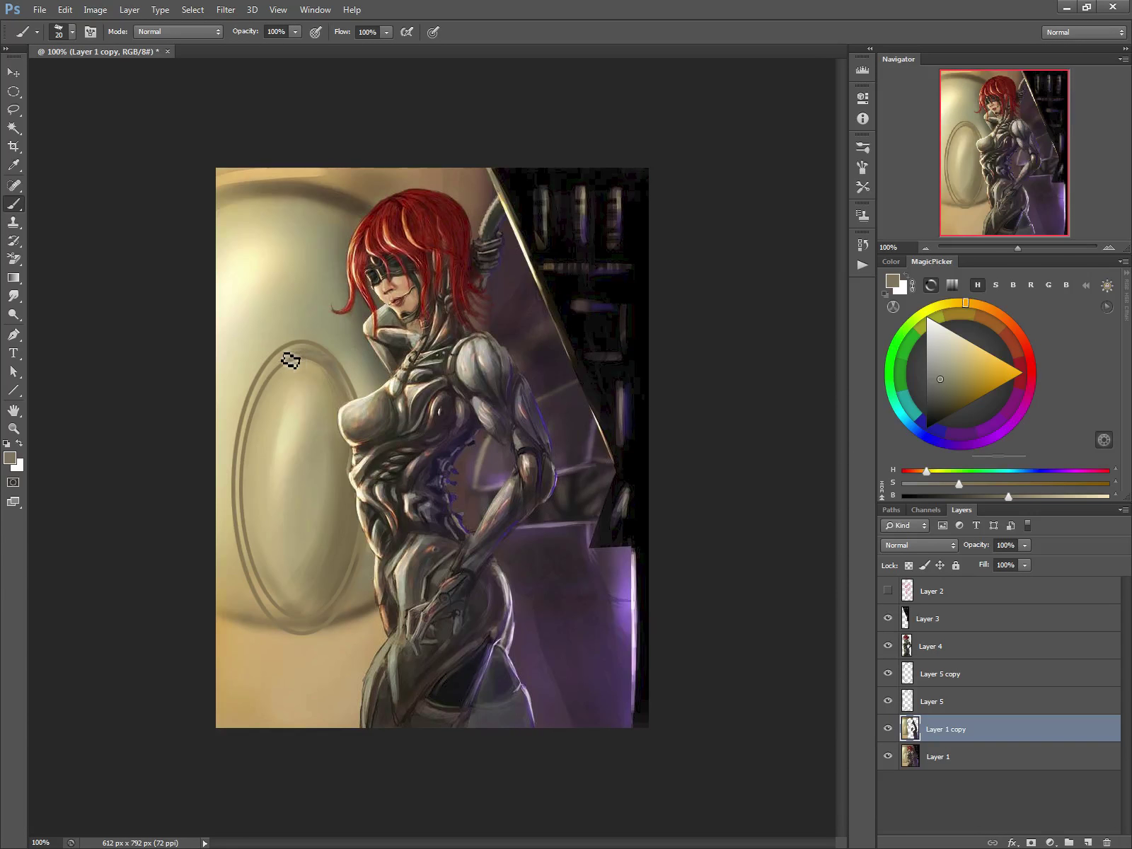
{"action": "key", "text": "bracketright"}
{"action": "left_click_drag", "start_coordinate": [273, 374], "coordinate": [274, 380]}
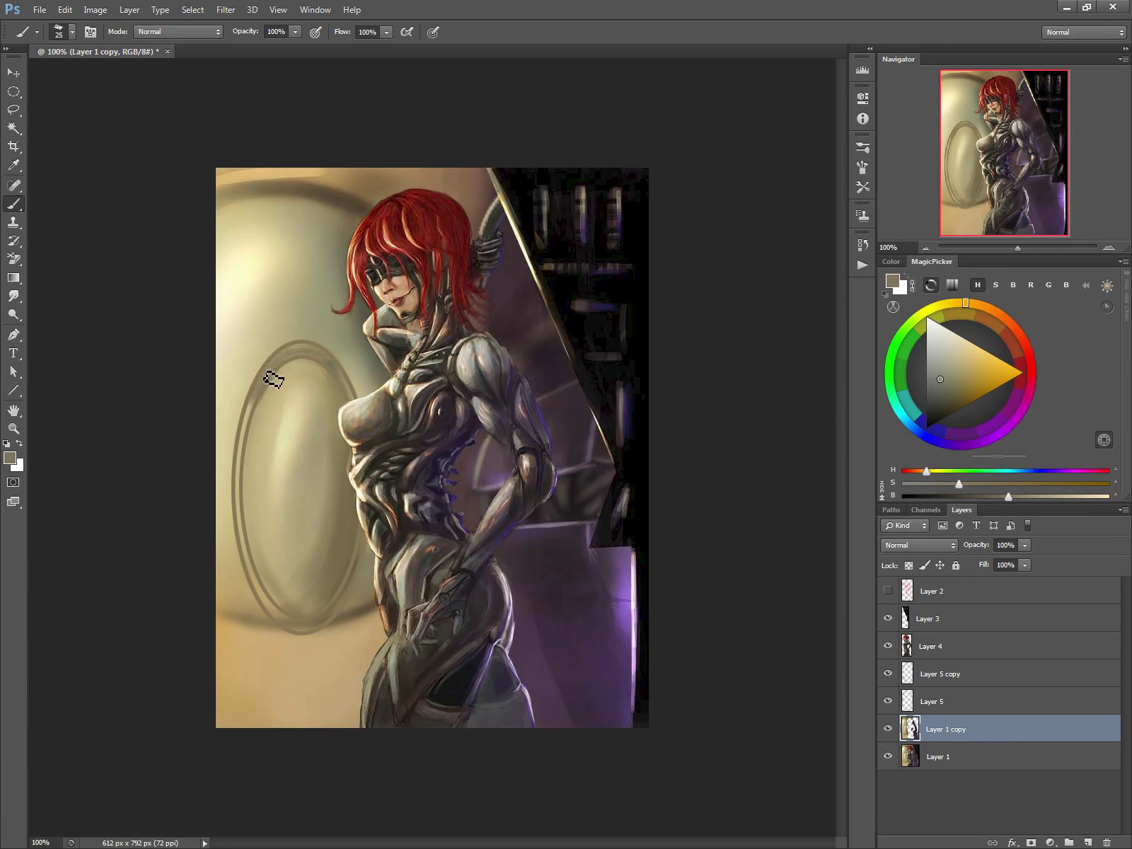
{"action": "key", "text": "bracketleft"}
{"action": "key", "text": "bracketleft"}
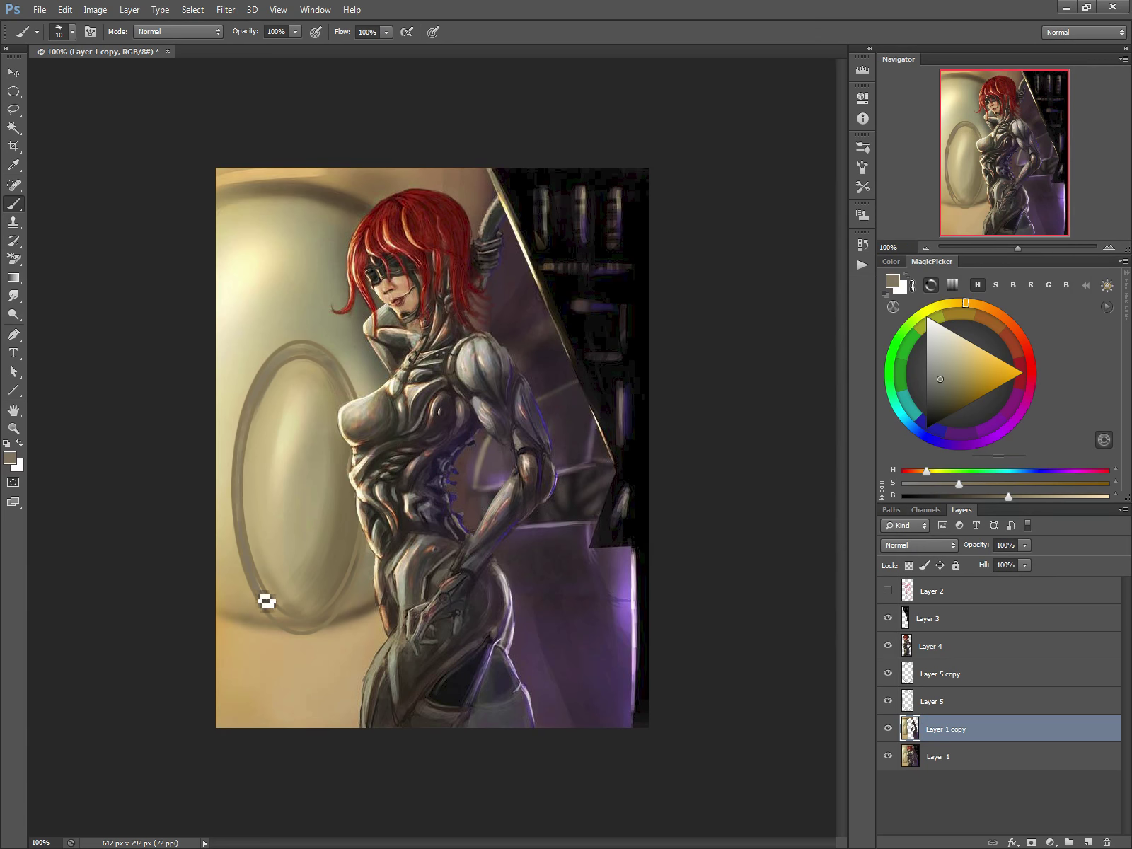
Paint pale cream highlights along the lower right of the oval ring, and undo the clearing of Layer 1 copy.
{"action": "left_click", "coordinate": [237, 361], "text": "alt"}
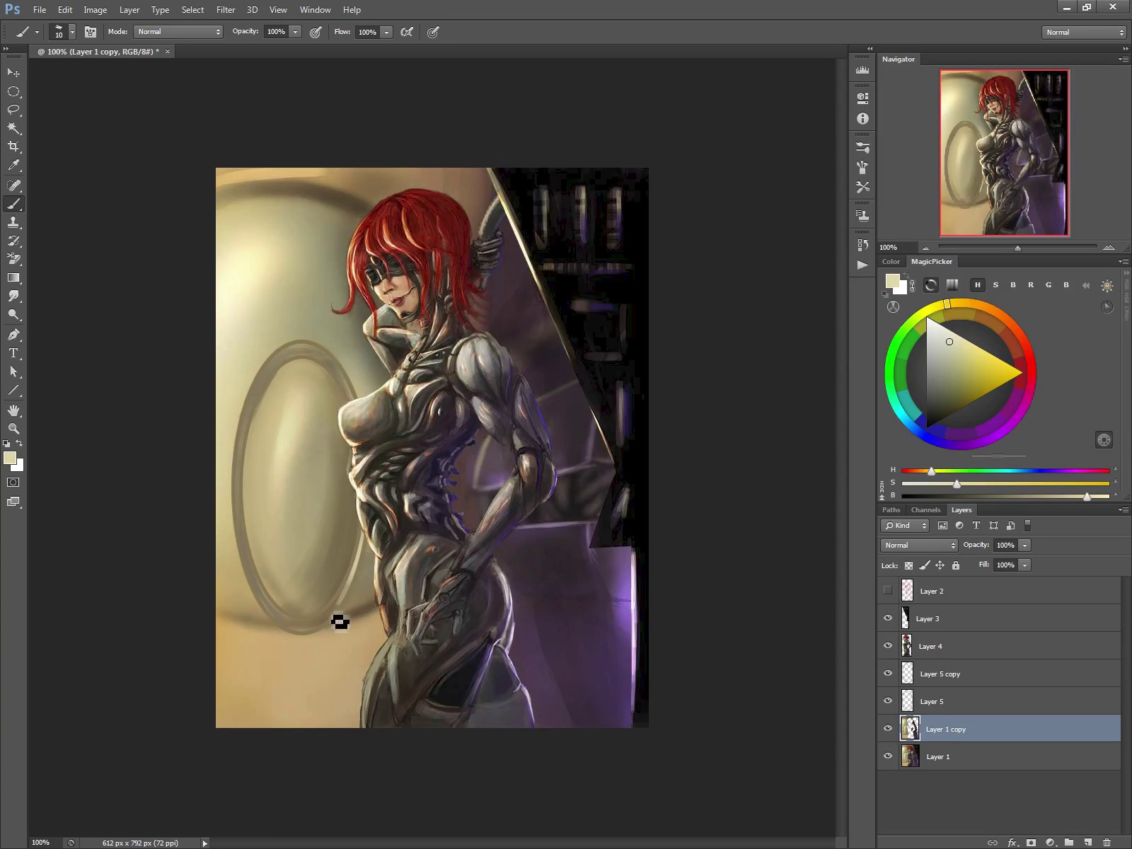
{"action": "key", "text": "bracketright"}
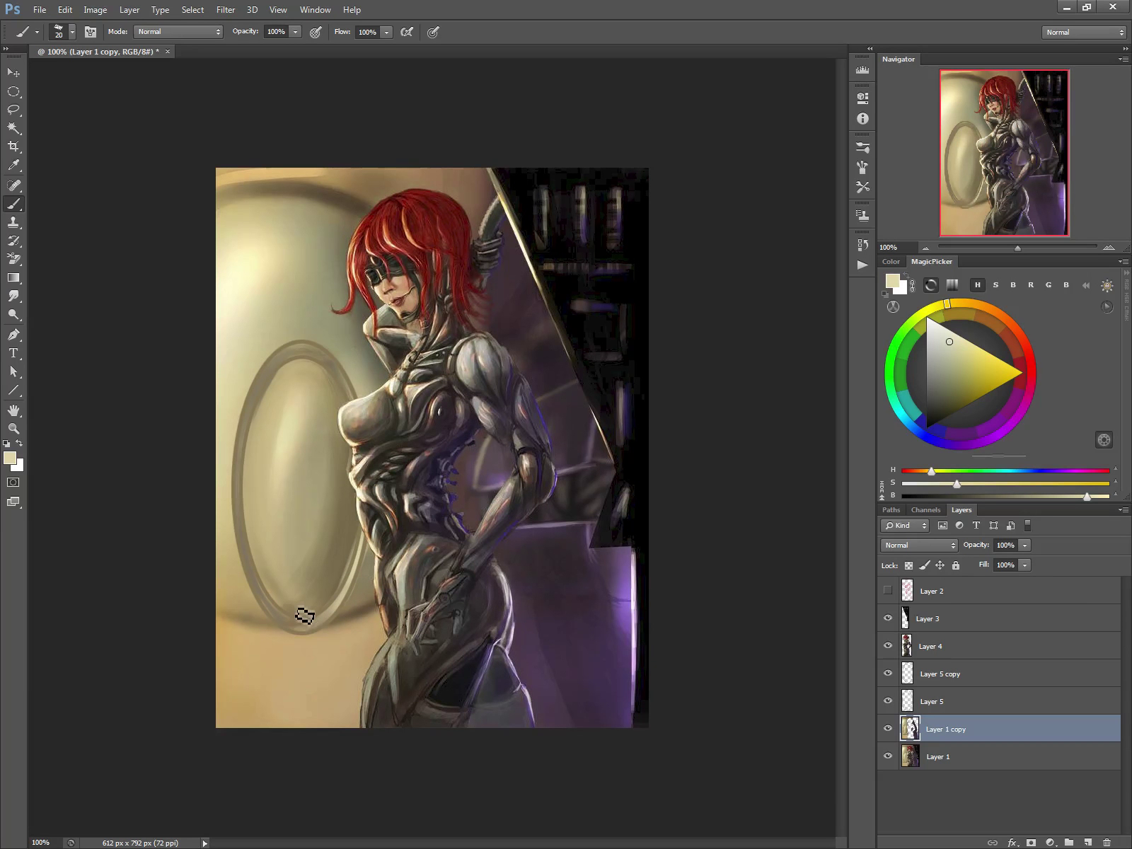
{"action": "key", "text": "bracketleft"}
{"action": "key", "text": "Delete"}
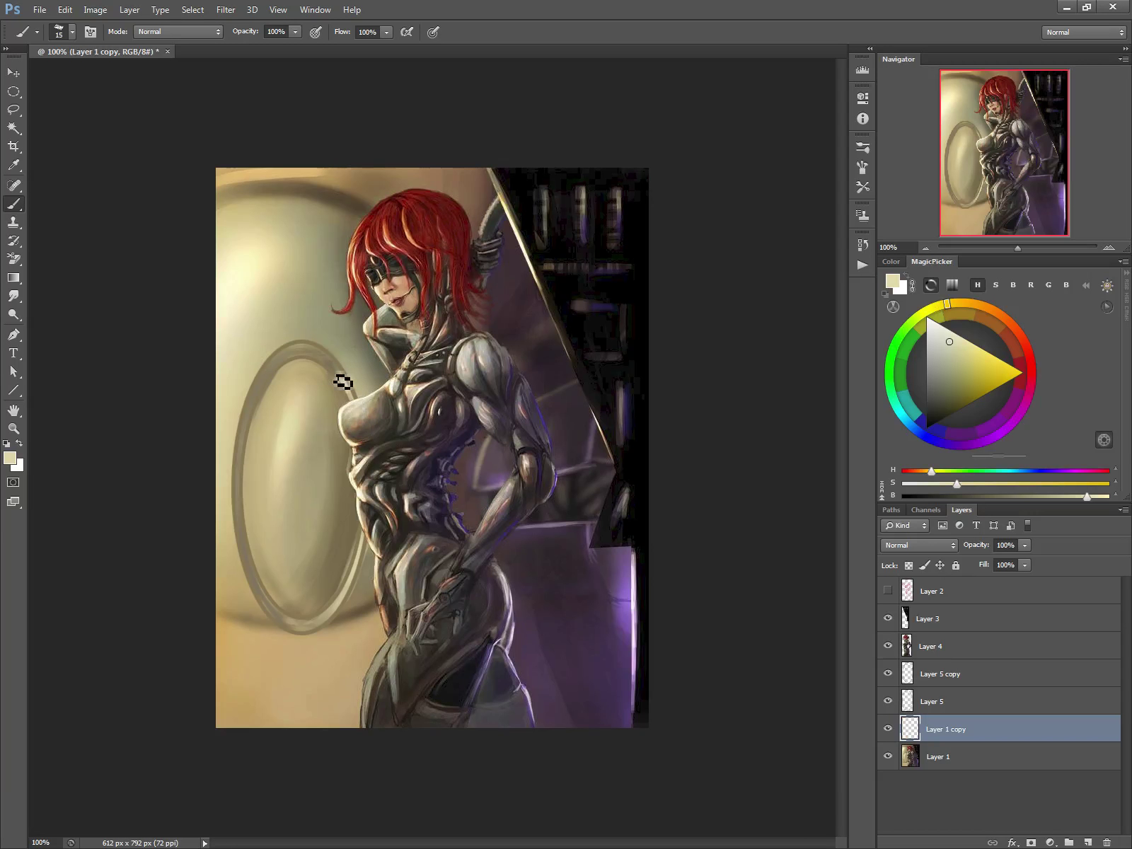
{"action": "key", "text": "ctrl+alt+z"}
Darken the upper part of the oval ring with a deeper sampled brown, using a size 40 brush.
{"action": "left_click", "coordinate": [262, 380], "text": "alt"}
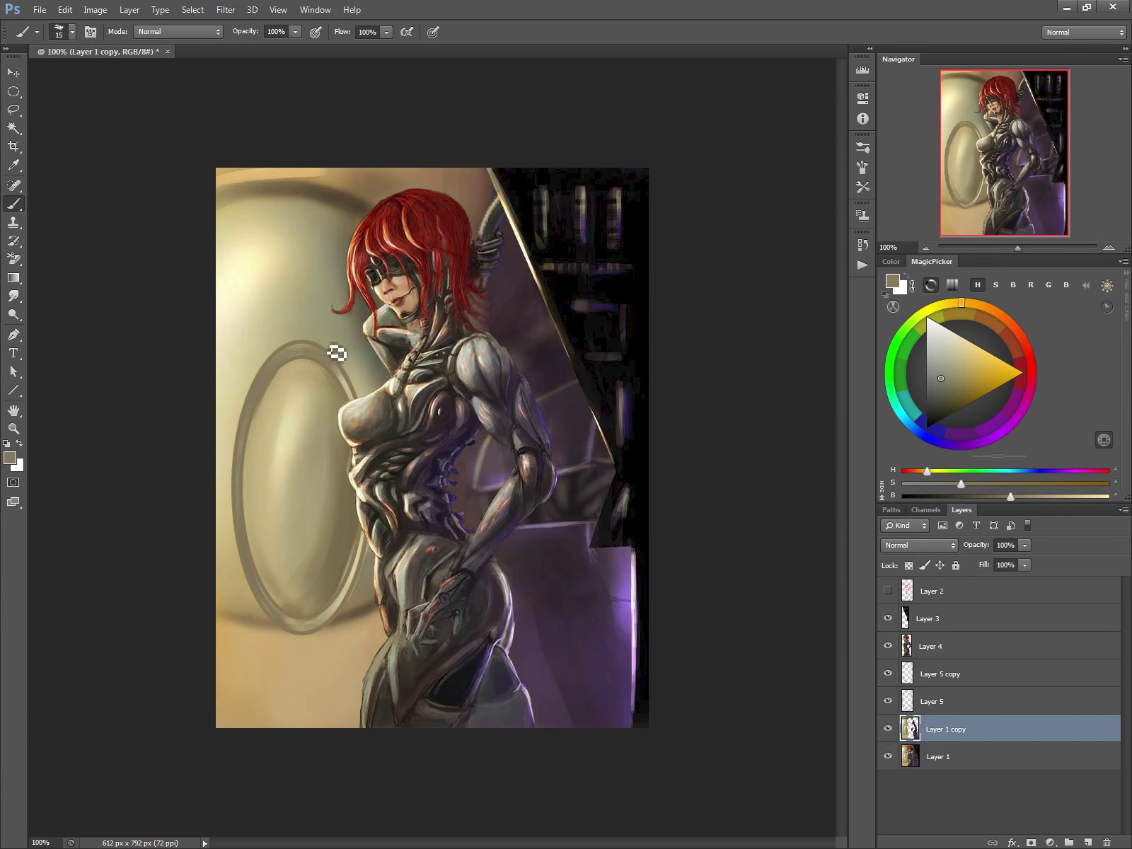
{"action": "left_click", "coordinate": [945, 389]}
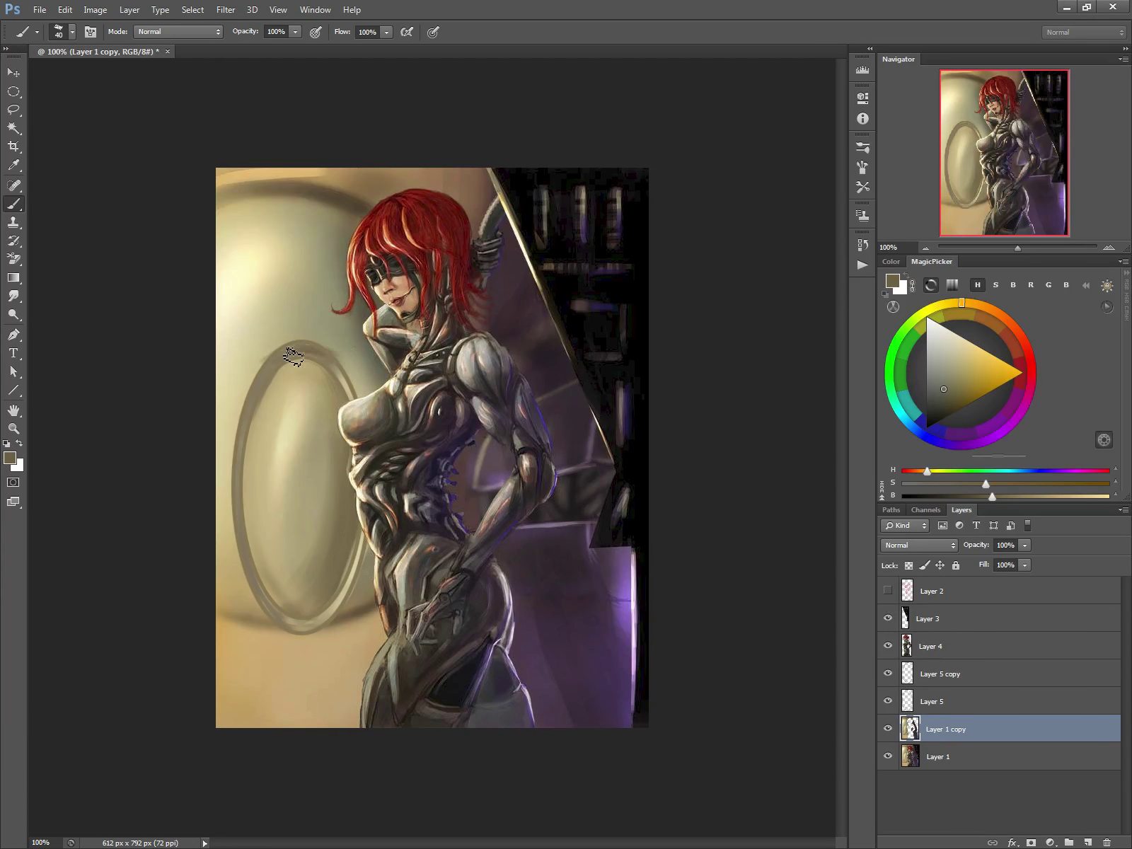
{"action": "key", "text": "bracketright"}
{"action": "key", "text": "bracketright"}
{"action": "key", "text": "bracketright"}
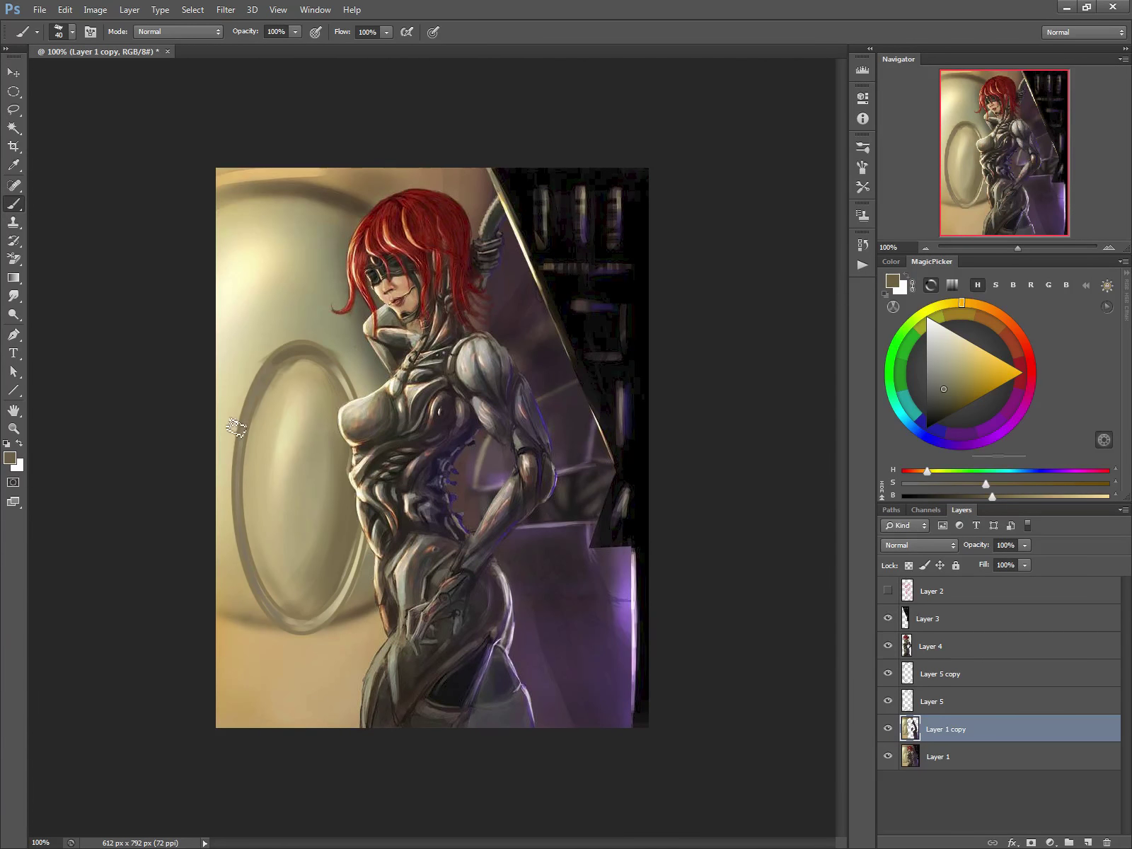
Paint light tan along the inner upper and left edge of the oval.
{"action": "left_click", "coordinate": [291, 381], "text": "alt"}
{"action": "mouse_move", "coordinate": [294, 371]}
{"action": "left_mouse_down"}
{"action": "mouse_move", "coordinate": [252, 450]}
{"action": "mouse_move", "coordinate": [310, 374]}
{"action": "left_mouse_up"}
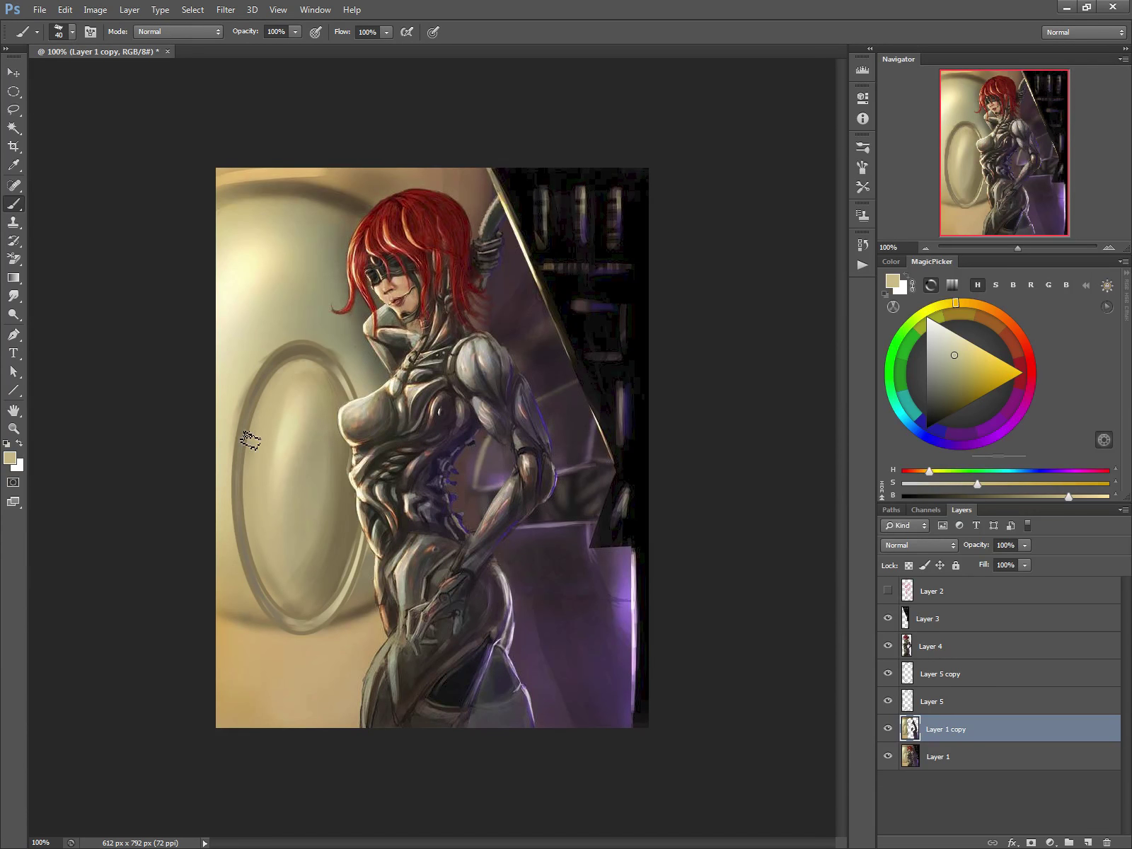
{"action": "mouse_move", "coordinate": [252, 533]}
{"action": "left_mouse_down"}
{"action": "mouse_move", "coordinate": [296, 615]}
{"action": "mouse_move", "coordinate": [280, 588]}
{"action": "left_mouse_up"}
Shade the lower part of the oval ring with sampled tan and grey-brown tones, reducing the brush to size 20.
{"action": "left_click", "coordinate": [316, 621], "text": "alt"}
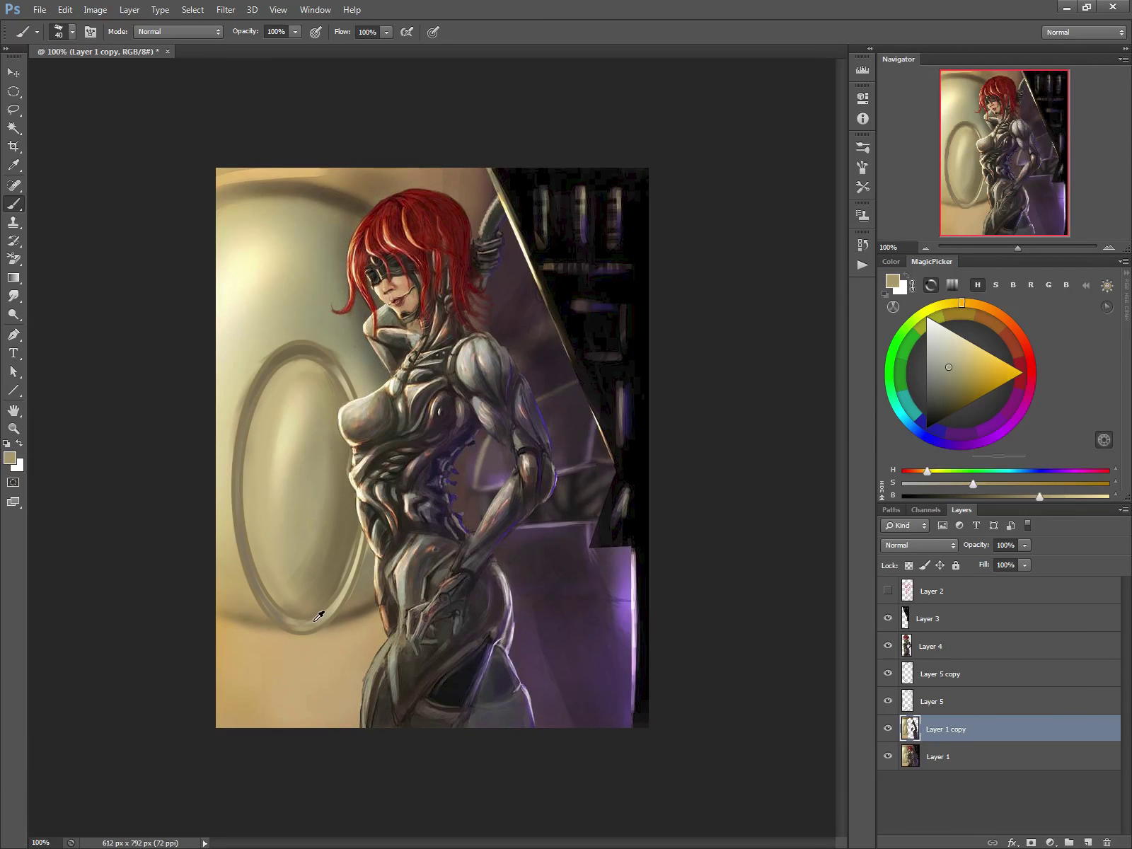
{"action": "left_click", "coordinate": [255, 566], "text": "alt"}
{"action": "left_click", "coordinate": [253, 571], "text": "alt"}
{"action": "key", "text": "bracketleft"}
{"action": "key", "text": "bracketleft"}
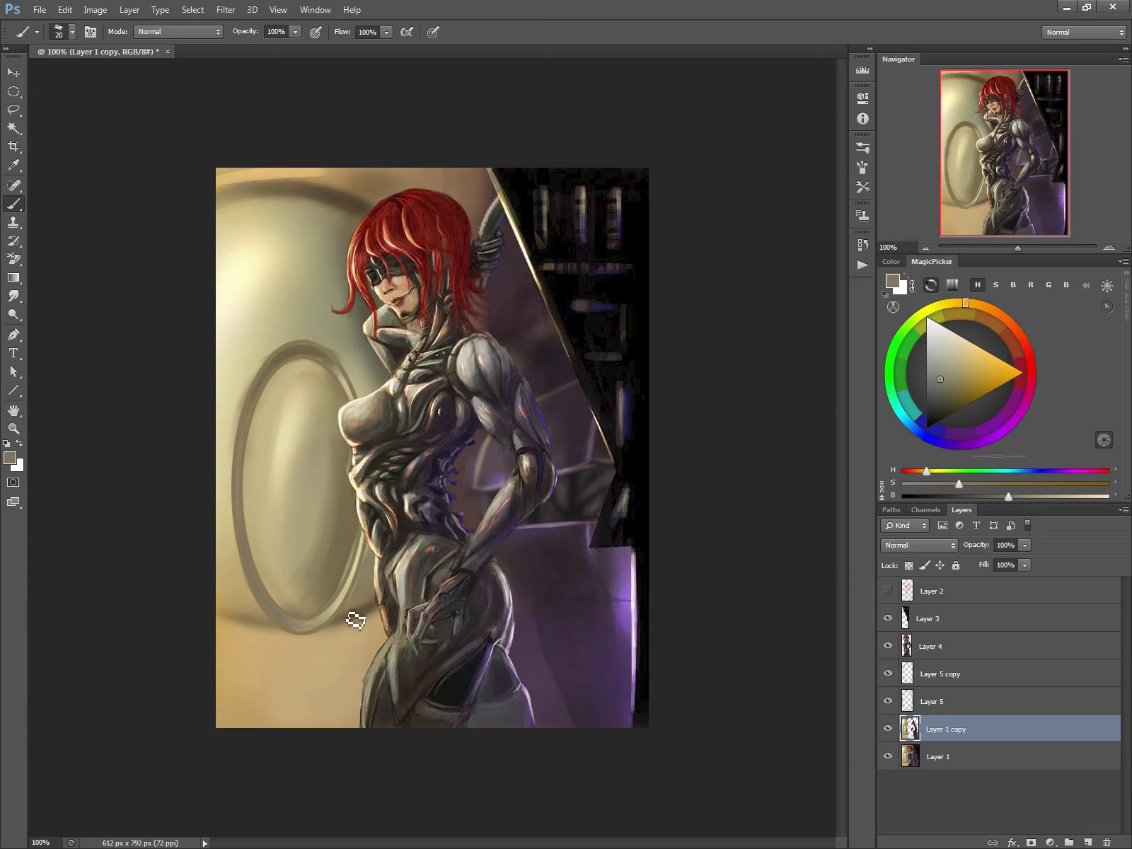
Hide Layer 5 copy and Layer 5, and clean up the ring's edges on Layer 1 copy with colors sampled around and inside the oval.
{"action": "left_click_drag", "start_coordinate": [886, 678], "coordinate": [883, 706]}
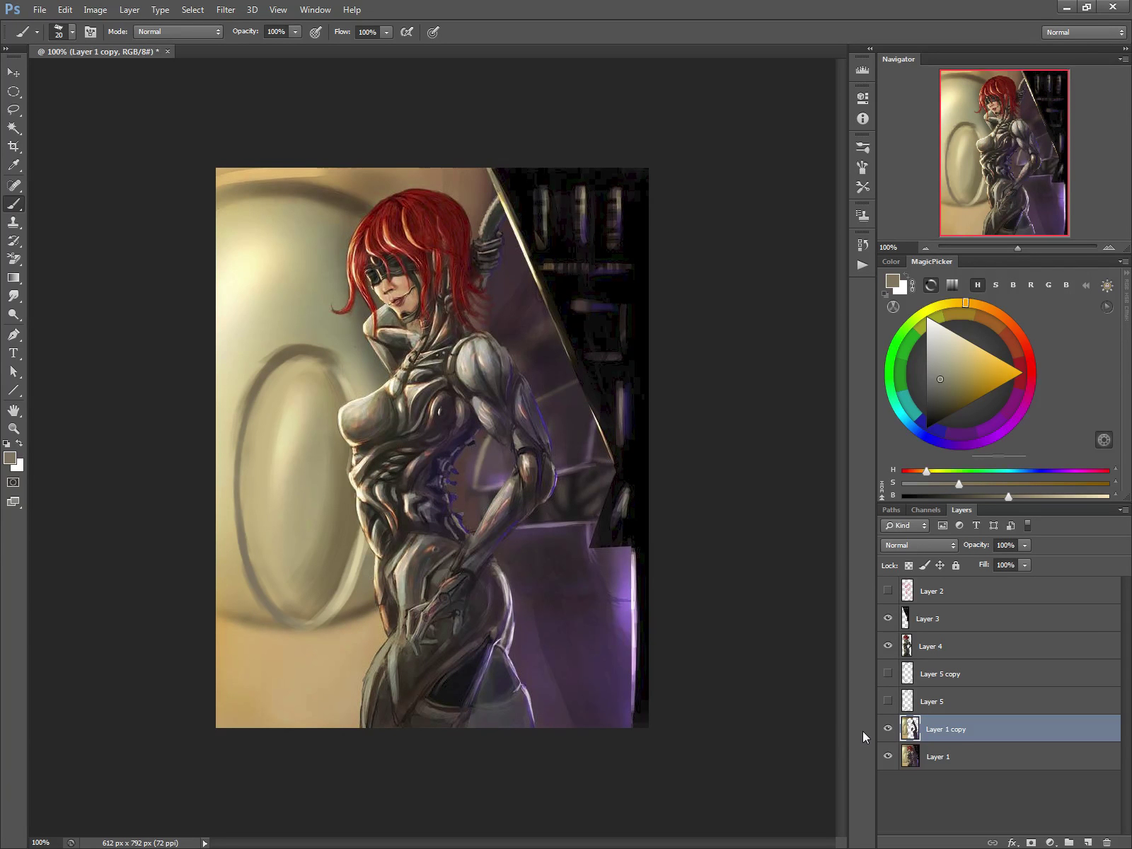
{"action": "left_click", "coordinate": [230, 409], "text": "alt"}
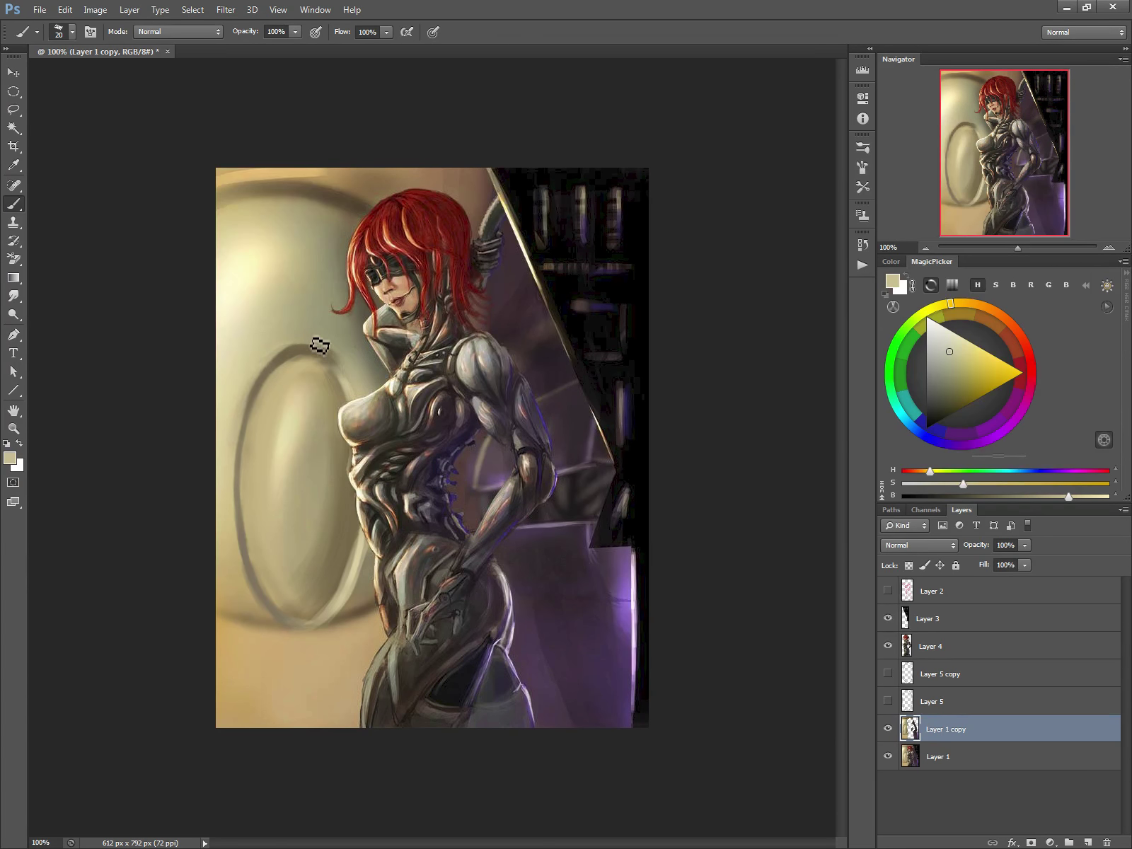
{"action": "left_click", "coordinate": [329, 325], "text": "alt"}
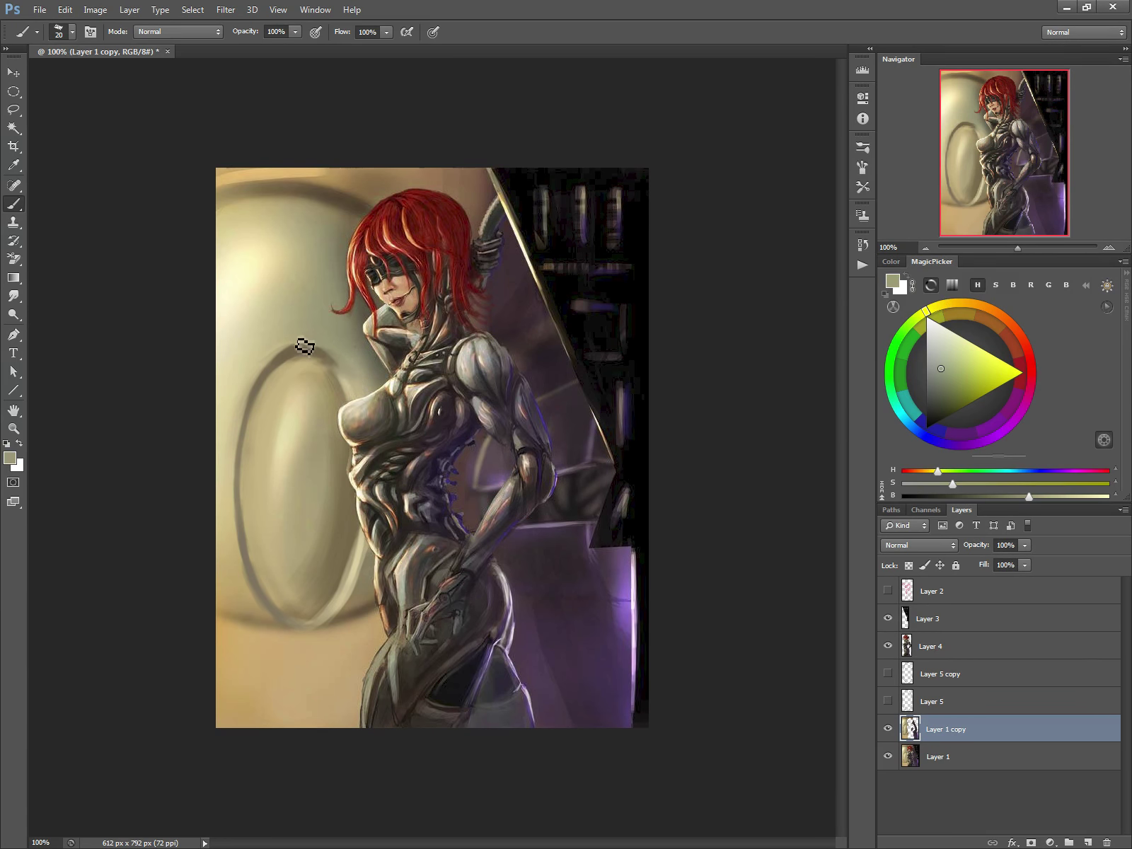
{"action": "left_click", "coordinate": [350, 384], "text": "alt"}
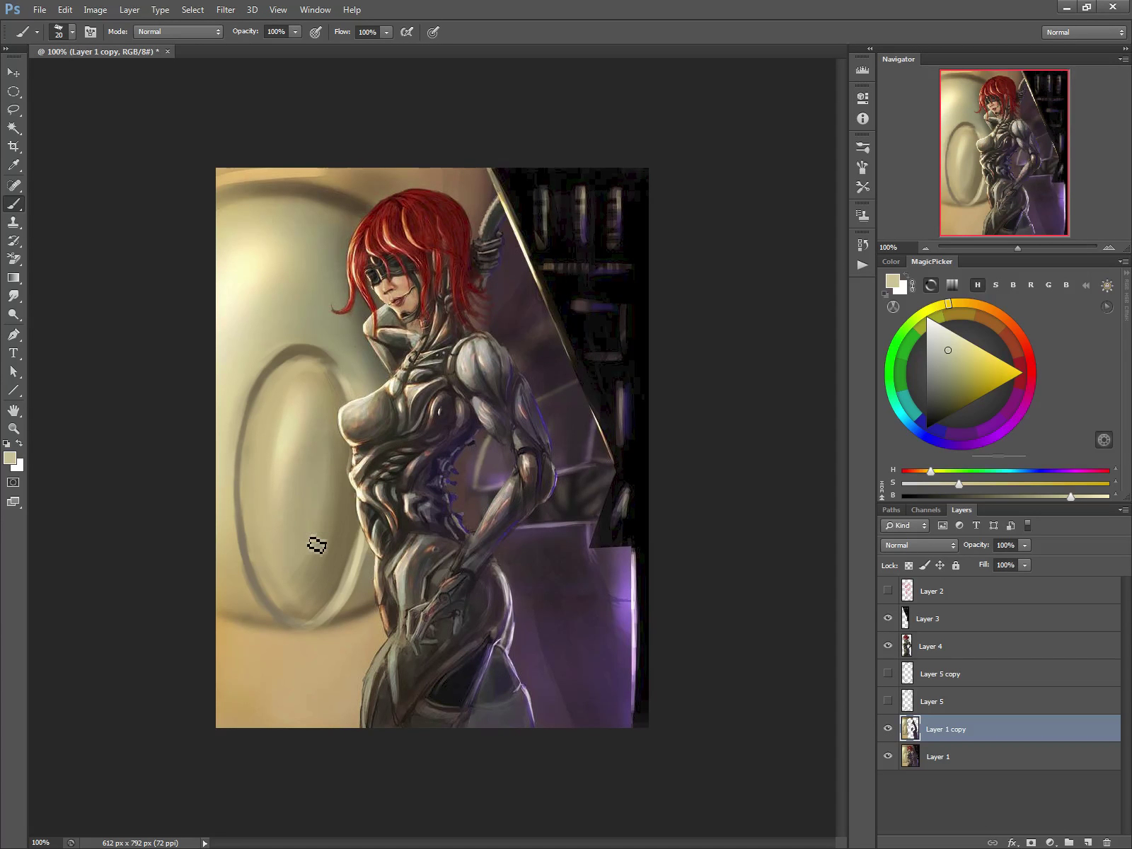
Apply a light Gaussian Blur to the background on Layer 1 copy.
{"action": "left_click", "coordinate": [226, 9]}
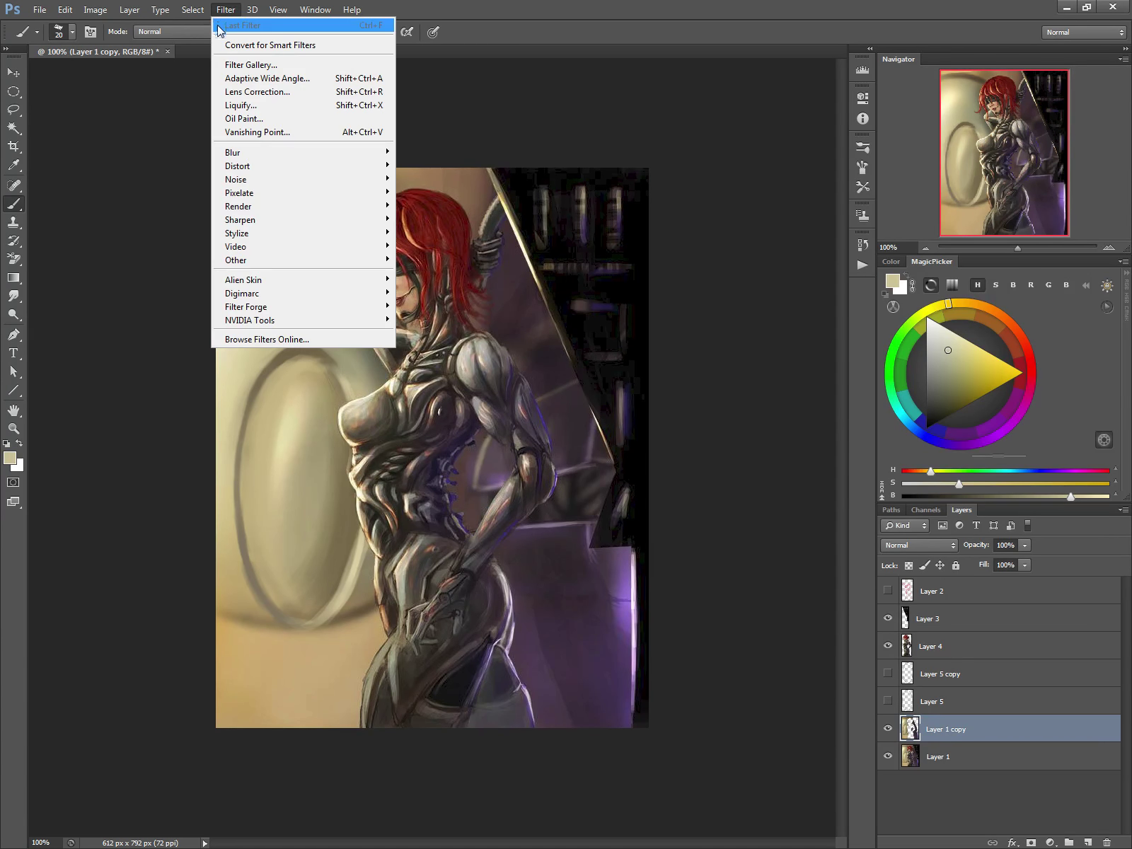
{"action": "mouse_move", "coordinate": [239, 156]}
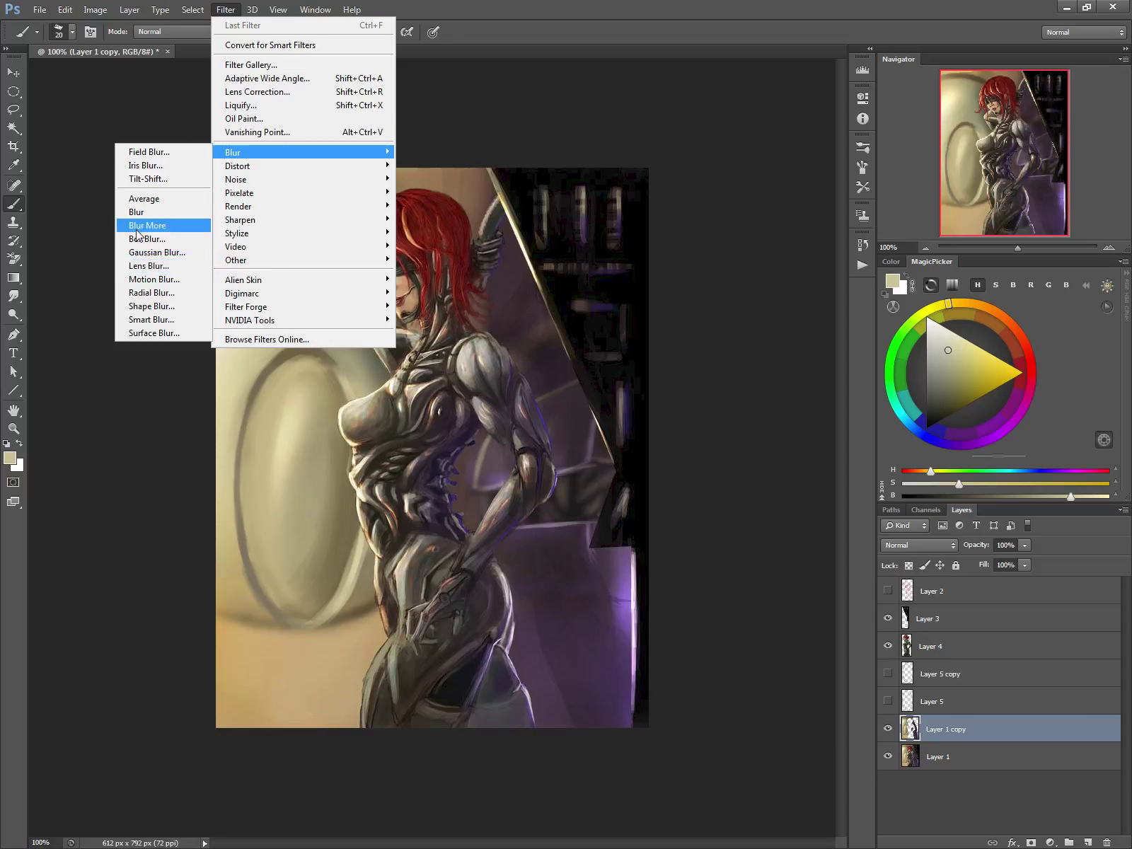
{"action": "left_click", "coordinate": [146, 252]}
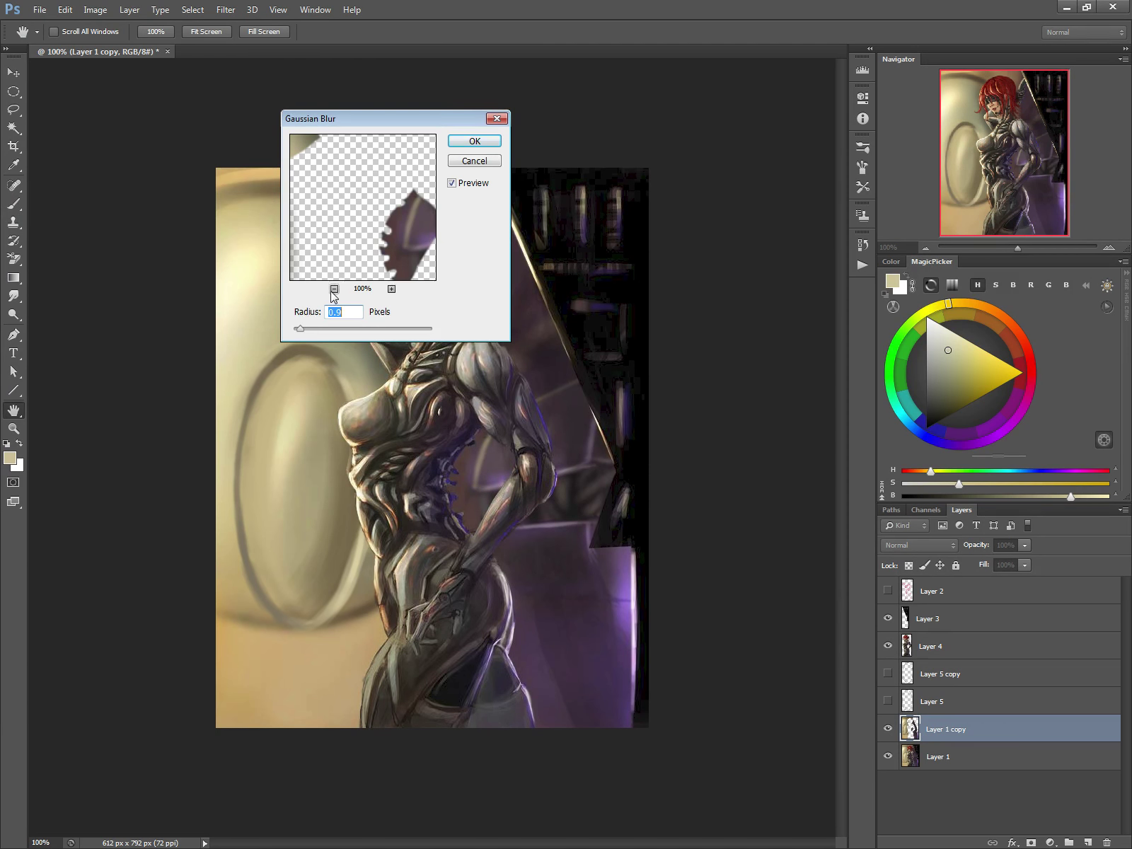
{"action": "left_click_drag", "start_coordinate": [301, 334], "coordinate": [318, 334]}
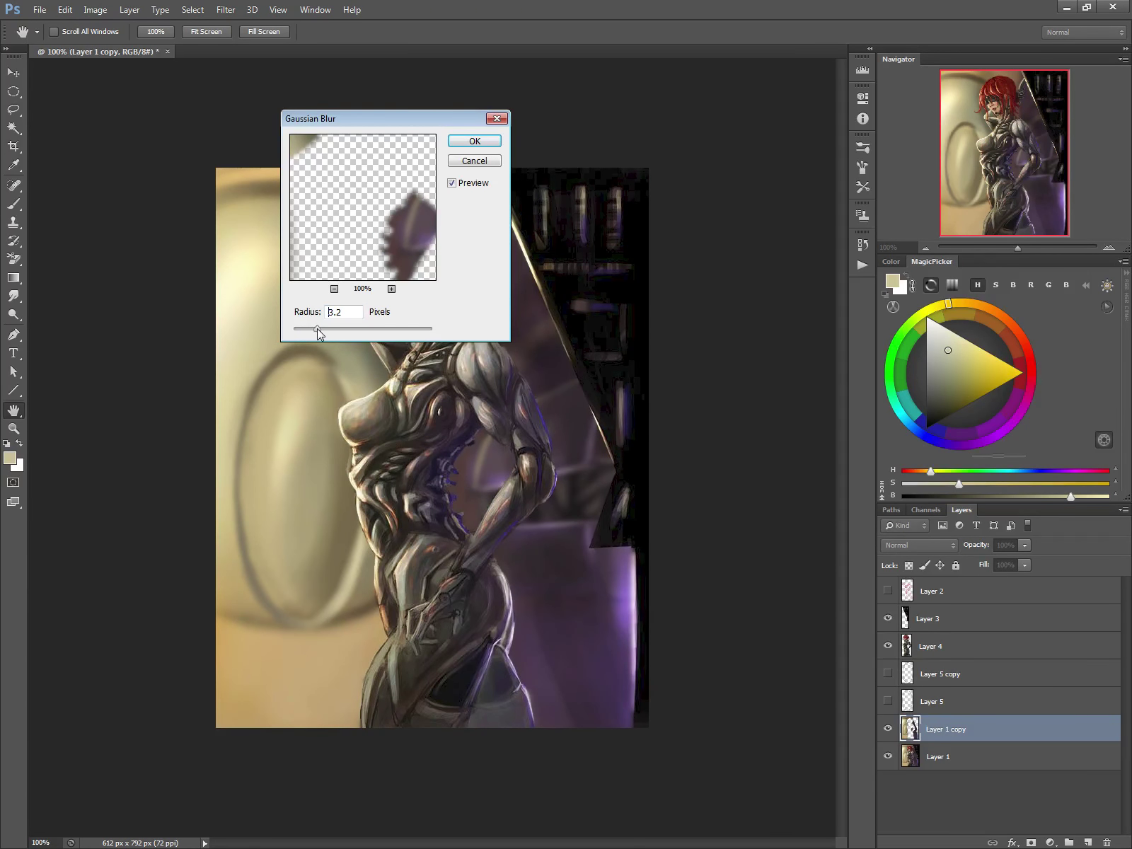
{"action": "double_click", "coordinate": [331, 312]}
{"action": "left_click", "coordinate": [471, 142]}
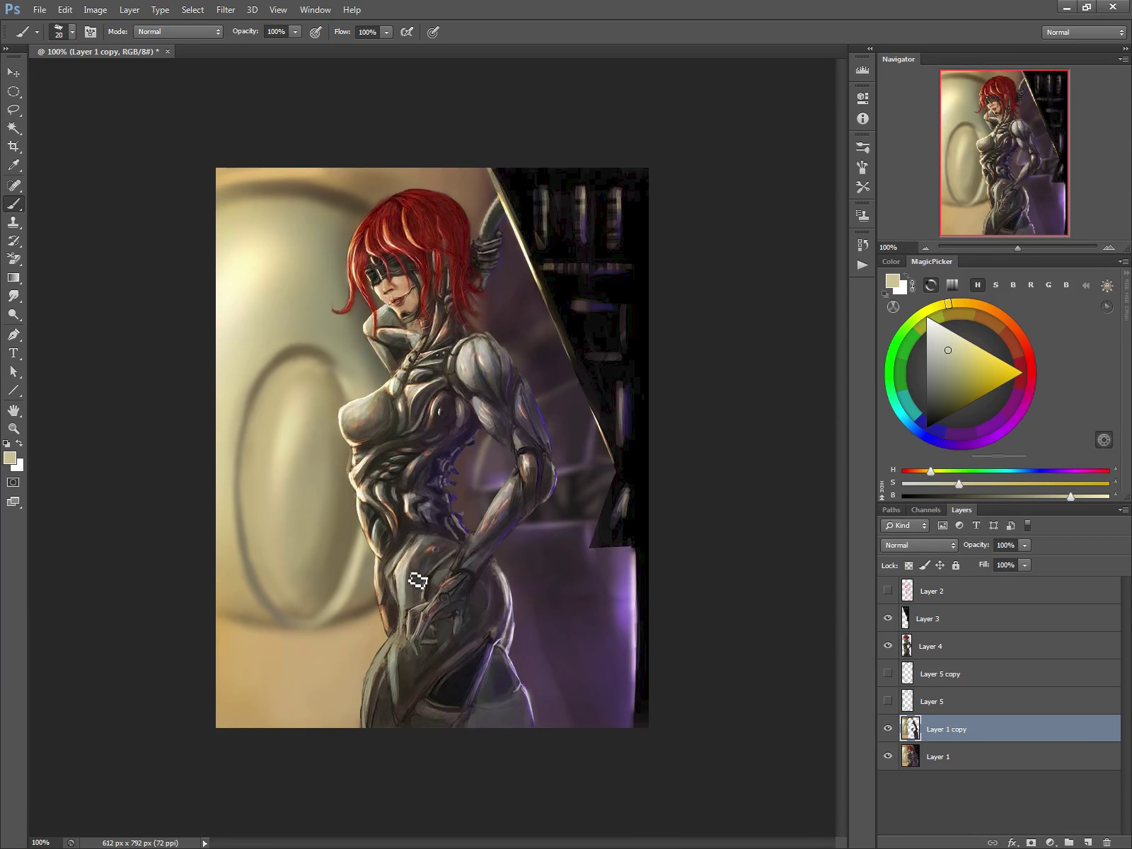
Refine the background oval's rim with sampled cream and grey-brown tones, using a size 5 brush.
{"action": "left_click", "coordinate": [291, 428], "text": "alt"}
{"action": "key", "text": "bracketleft"}
{"action": "key", "text": "bracketleft"}
{"action": "key", "text": "bracketleft"}
{"action": "key", "text": "bracketleft"}
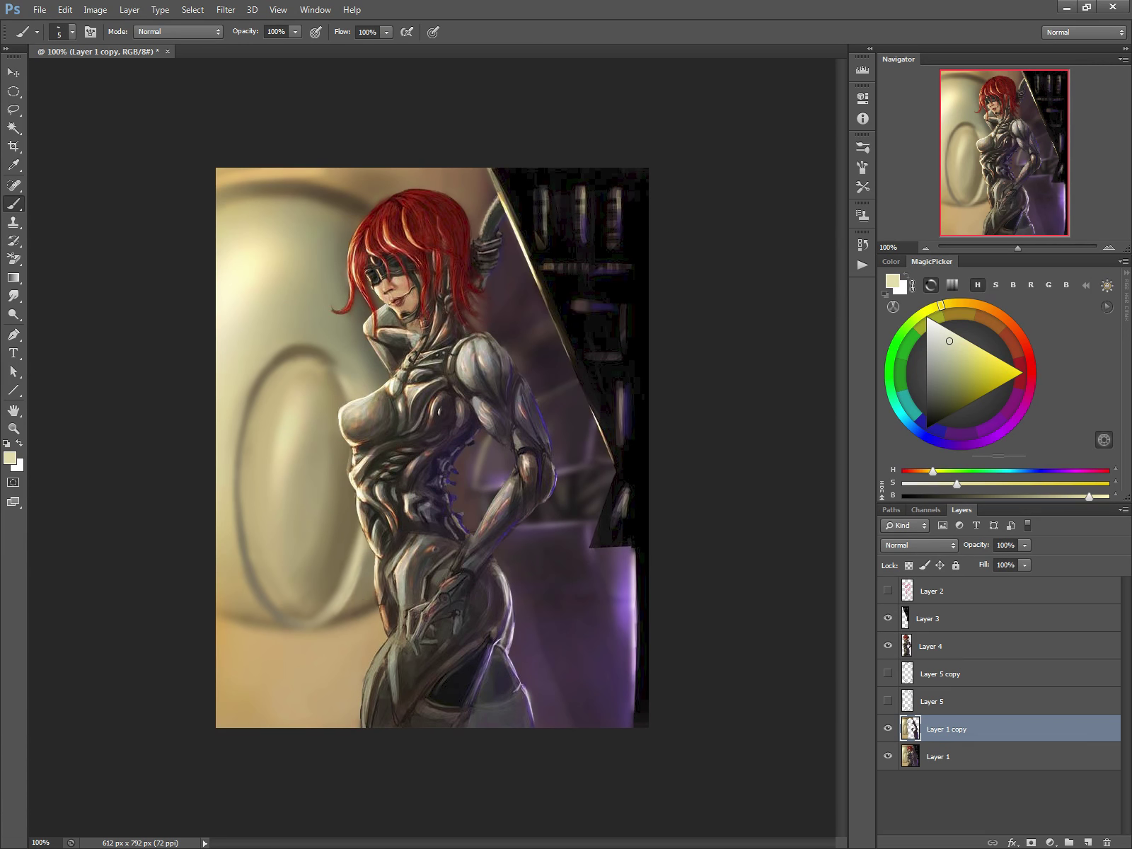
{"action": "left_click", "coordinate": [273, 359], "text": "alt"}
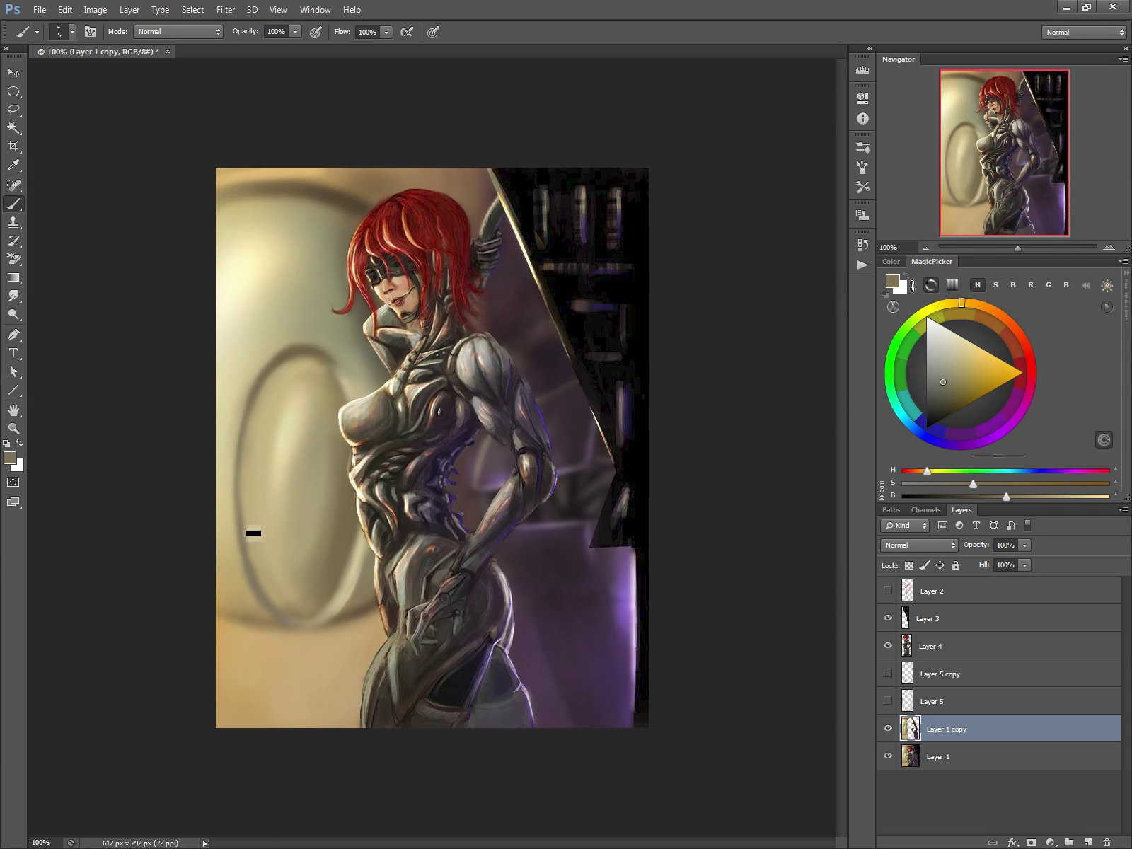
Select Layer 4, sample a dark brown-grey from the figure's torso, and enlarge the brush to size 15.
{"action": "left_click", "coordinate": [909, 644]}
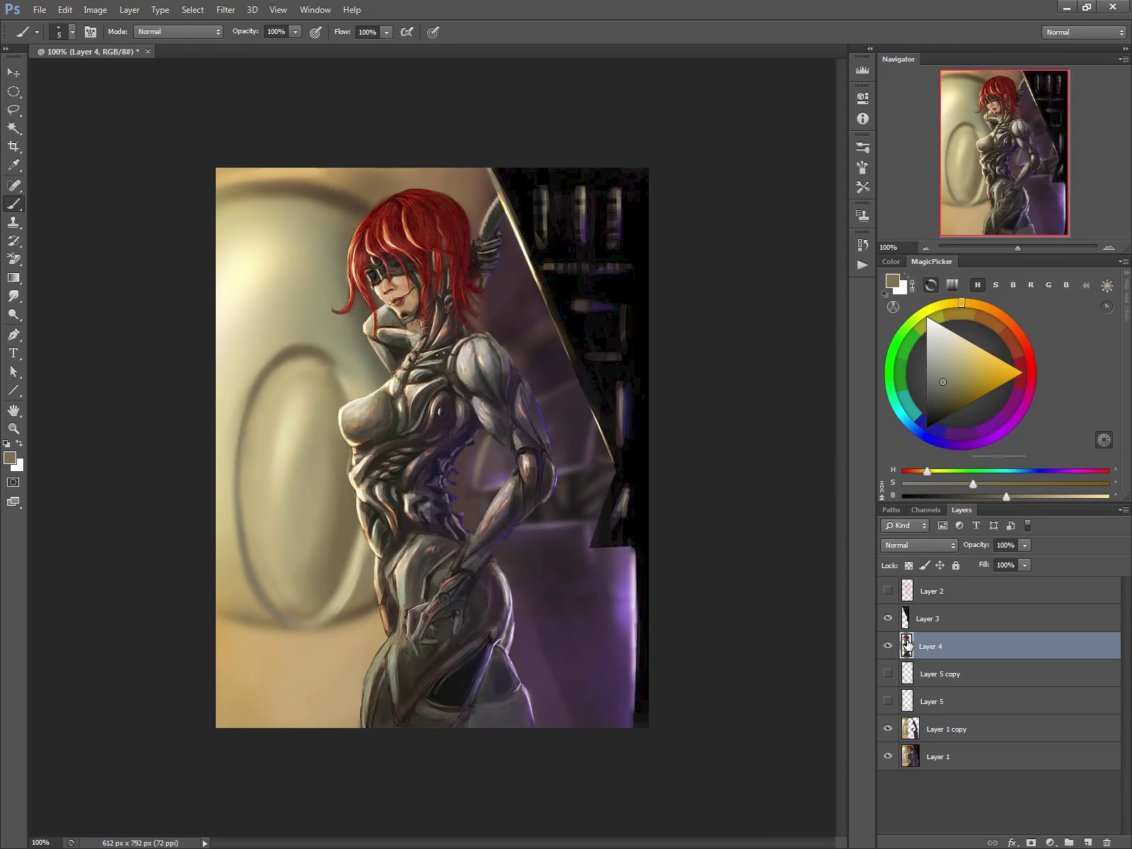
{"action": "left_click", "coordinate": [379, 424], "text": "alt"}
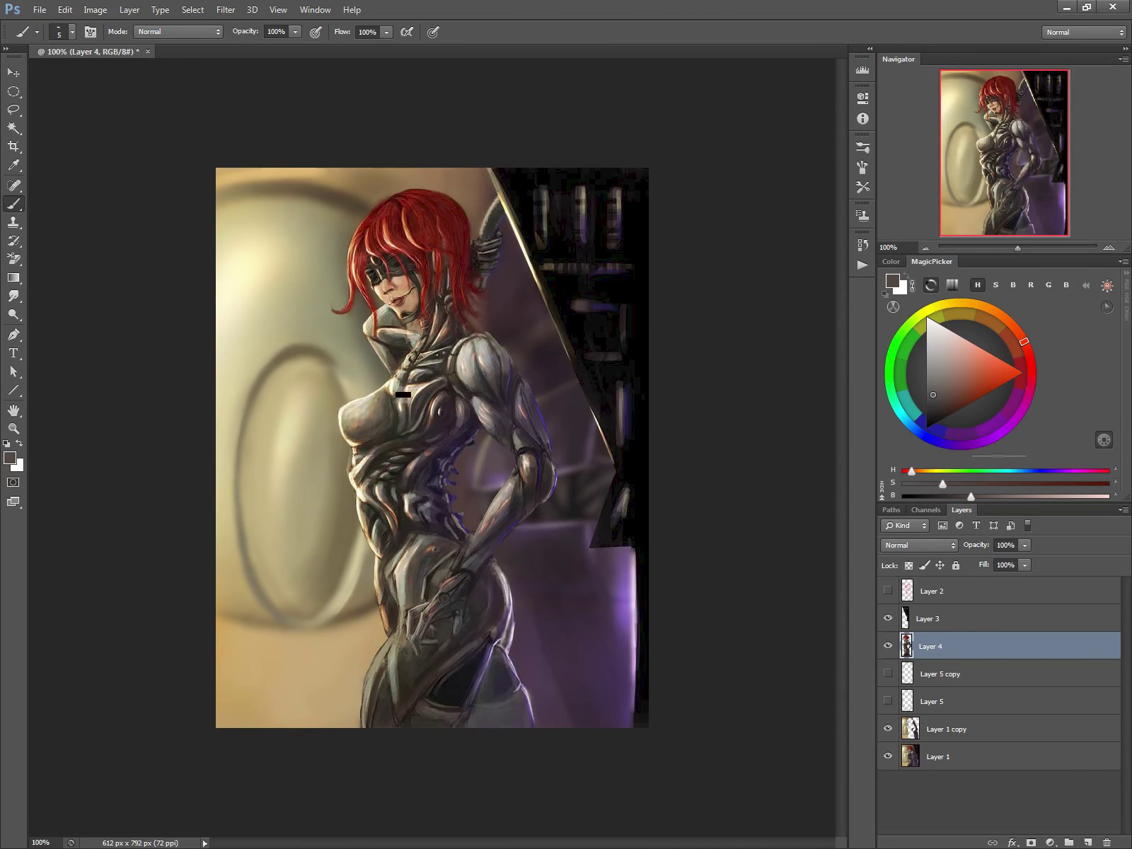
{"action": "key", "text": "bracketright"}
{"action": "key", "text": "bracketright"}
{"action": "key", "text": "bracketright"}
{"action": "key", "text": "bracketright"}
{"action": "key", "text": "bracketright"}
{"action": "key", "text": "bracketright"}
Warp the chest, ribs and waist of the figure on Layer 4 with Liquify, using a size 100 brush.
{"action": "left_click", "coordinate": [224, 10]}
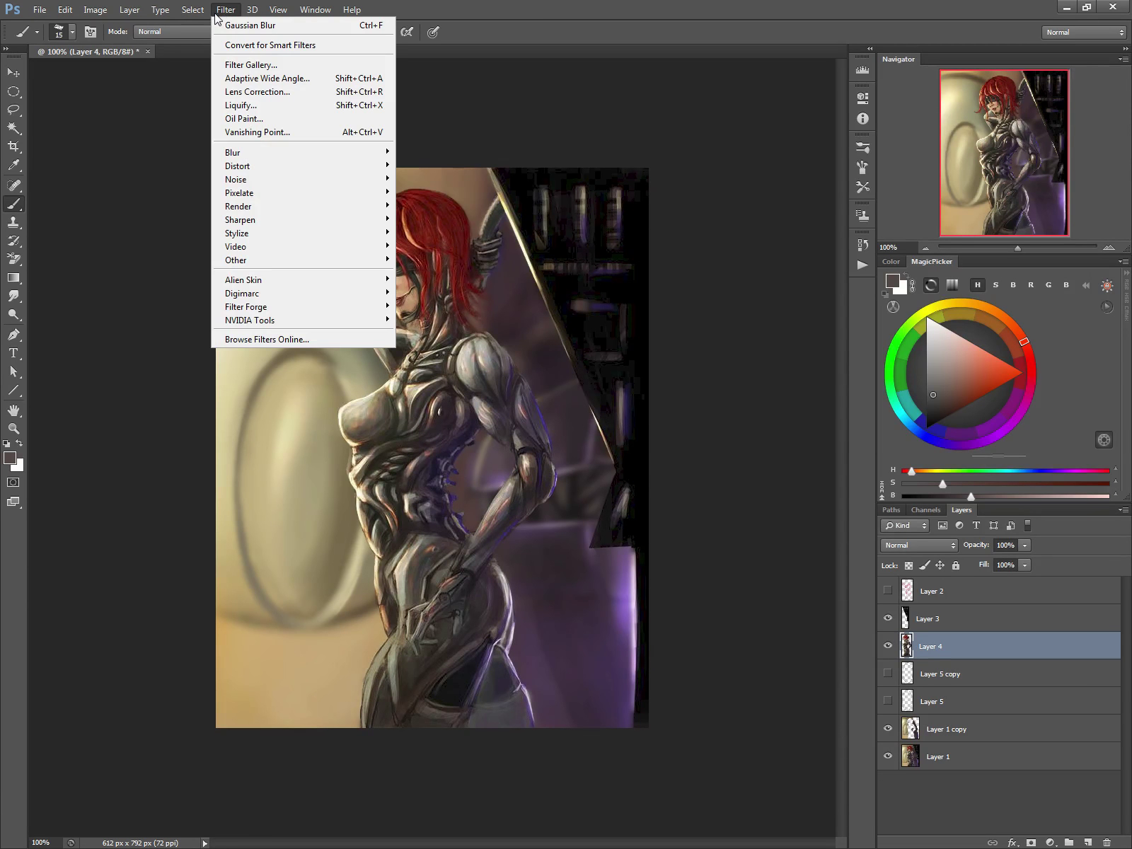
{"action": "left_click", "coordinate": [228, 105]}
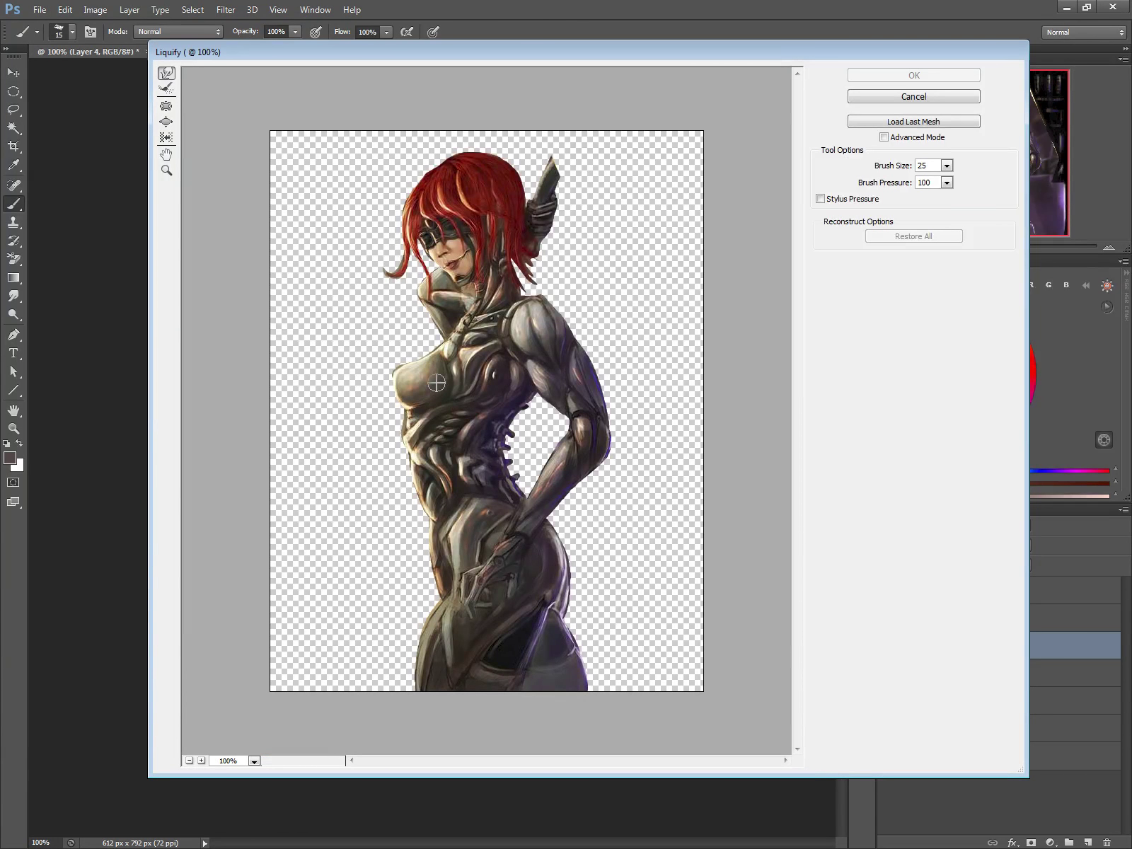
{"action": "key", "text": "bracketright"}
{"action": "key", "text": "bracketright"}
{"action": "key", "text": "bracketright"}
{"action": "key", "text": "bracketright"}
{"action": "key", "text": "bracketright"}
{"action": "key", "text": "bracketright"}
{"action": "key", "text": "bracketright"}
{"action": "key", "text": "bracketright"}
{"action": "key", "text": "bracketright"}
{"action": "key", "text": "bracketright"}
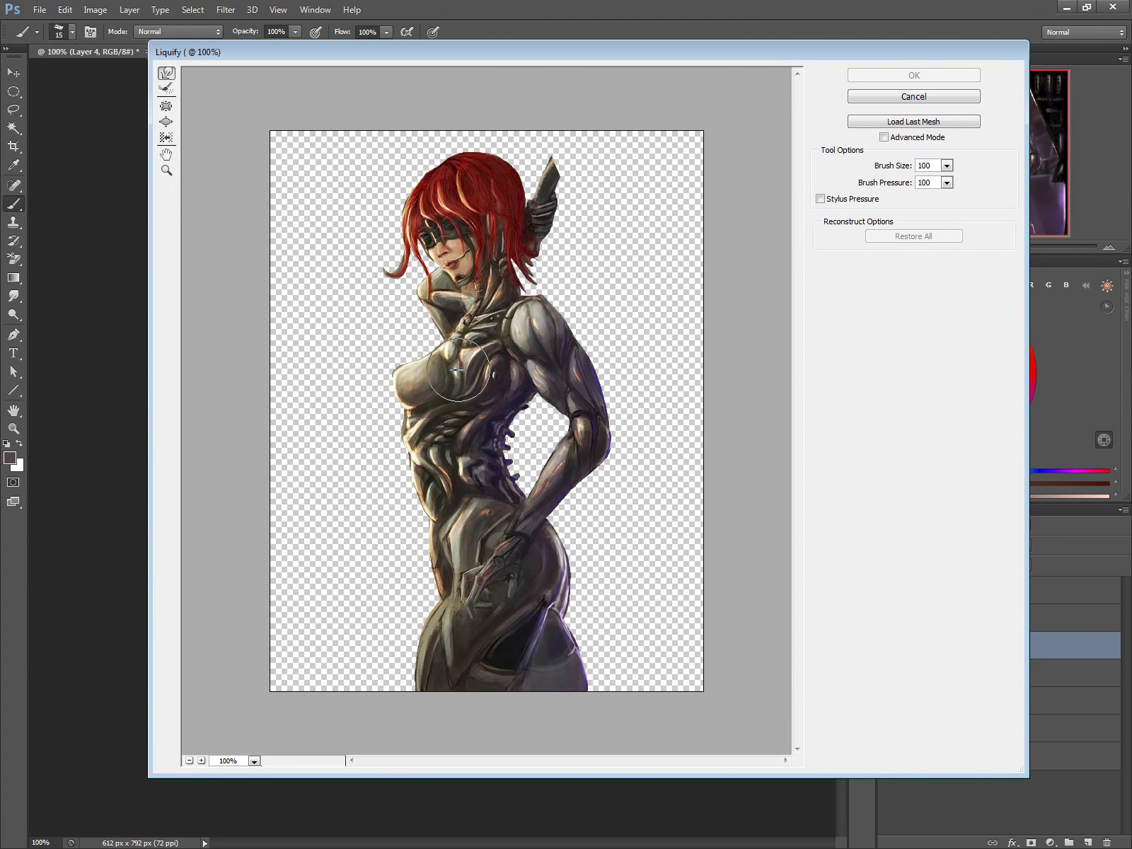
{"action": "mouse_move", "coordinate": [456, 369]}
{"action": "left_mouse_down"}
{"action": "mouse_move", "coordinate": [474, 382]}
{"action": "mouse_move", "coordinate": [496, 376]}
{"action": "mouse_move", "coordinate": [489, 369]}
{"action": "mouse_move", "coordinate": [497, 376]}
{"action": "mouse_move", "coordinate": [469, 399]}
{"action": "mouse_move", "coordinate": [450, 379]}
{"action": "mouse_move", "coordinate": [473, 407]}
{"action": "mouse_move", "coordinate": [487, 376]}
{"action": "left_mouse_up"}
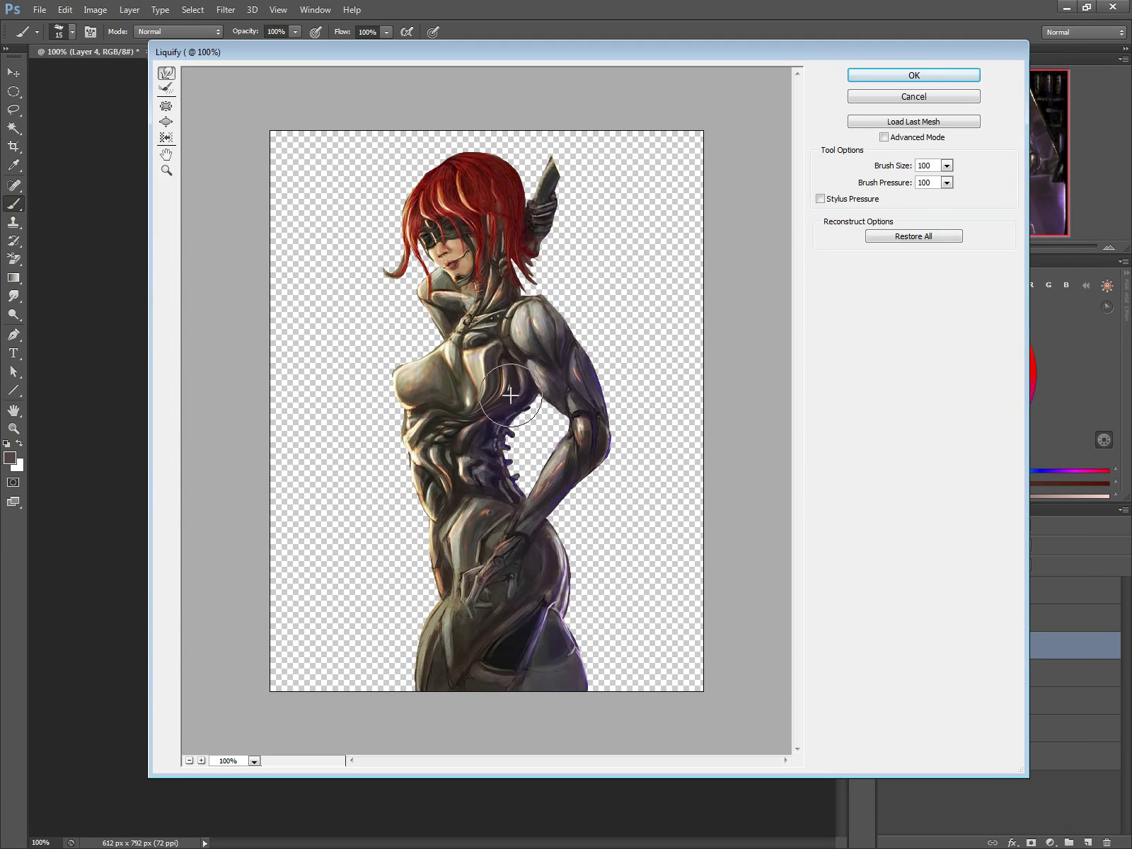
{"action": "mouse_move", "coordinate": [496, 427]}
{"action": "left_mouse_down"}
{"action": "mouse_move", "coordinate": [500, 456]}
{"action": "mouse_move", "coordinate": [499, 421]}
{"action": "left_mouse_up"}
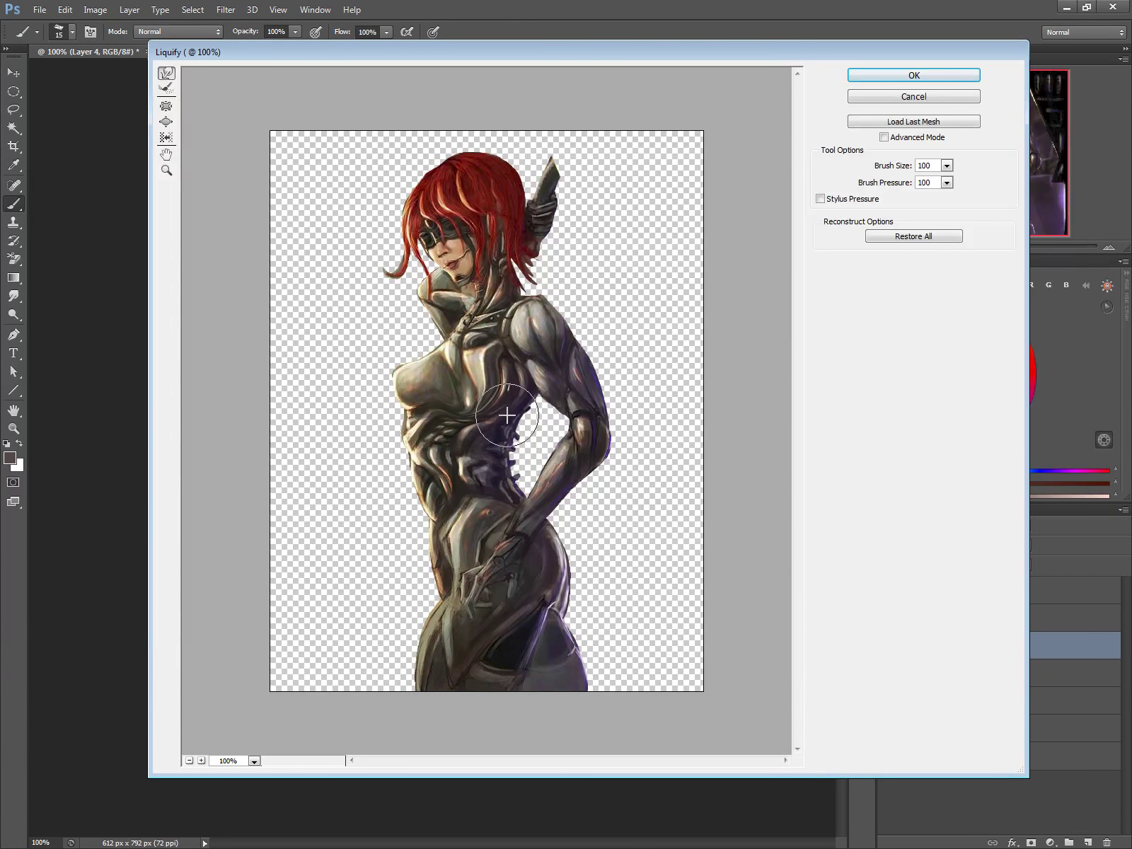
{"action": "mouse_move", "coordinate": [434, 441]}
{"action": "left_mouse_down"}
{"action": "mouse_move", "coordinate": [427, 457]}
{"action": "mouse_move", "coordinate": [407, 436]}
{"action": "mouse_move", "coordinate": [423, 447]}
{"action": "mouse_move", "coordinate": [405, 475]}
{"action": "mouse_move", "coordinate": [418, 459]}
{"action": "left_mouse_up"}
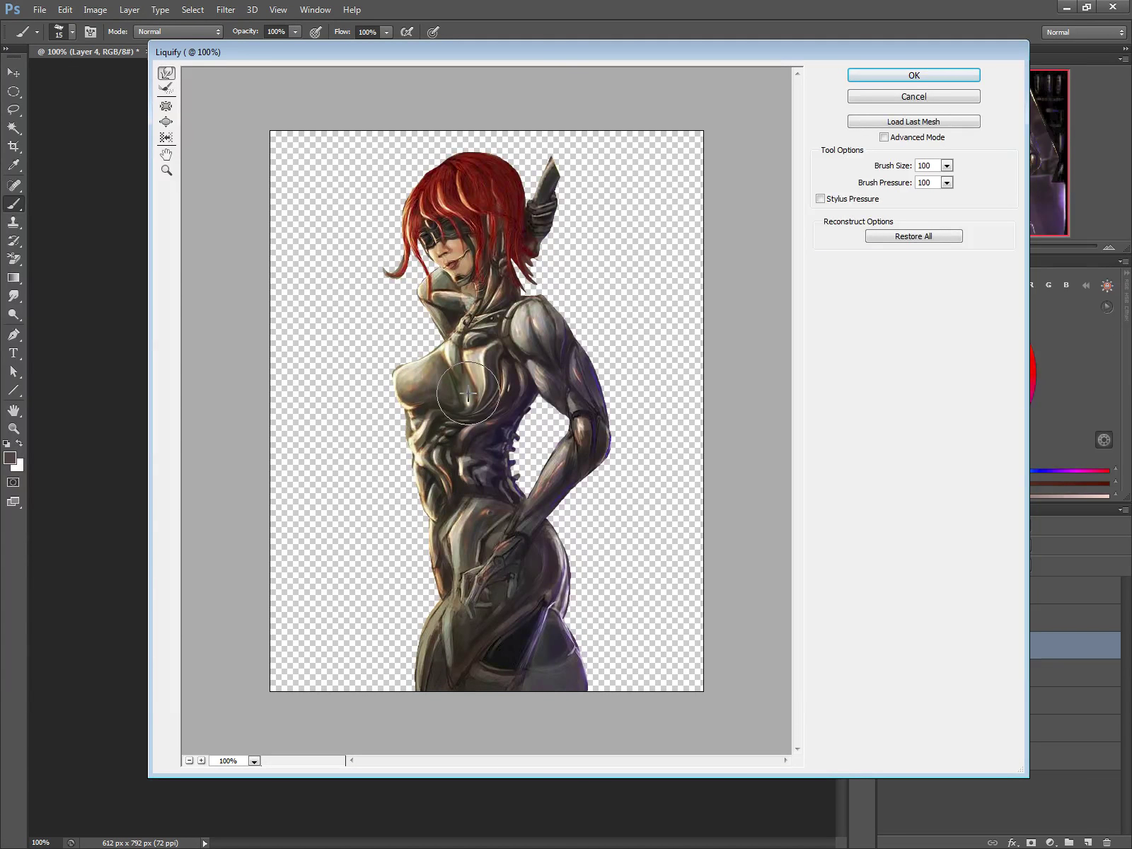
{"action": "mouse_move", "coordinate": [457, 398]}
{"action": "left_mouse_down"}
{"action": "mouse_move", "coordinate": [456, 375]}
{"action": "mouse_move", "coordinate": [467, 447]}
{"action": "mouse_move", "coordinate": [471, 439]}
{"action": "mouse_move", "coordinate": [446, 440]}
{"action": "mouse_move", "coordinate": [414, 414]}
{"action": "mouse_move", "coordinate": [446, 357]}
{"action": "mouse_move", "coordinate": [480, 382]}
{"action": "mouse_move", "coordinate": [460, 383]}
{"action": "mouse_move", "coordinate": [474, 410]}
{"action": "mouse_move", "coordinate": [476, 395]}
{"action": "left_mouse_up"}
{"action": "left_click", "coordinate": [882, 76]}
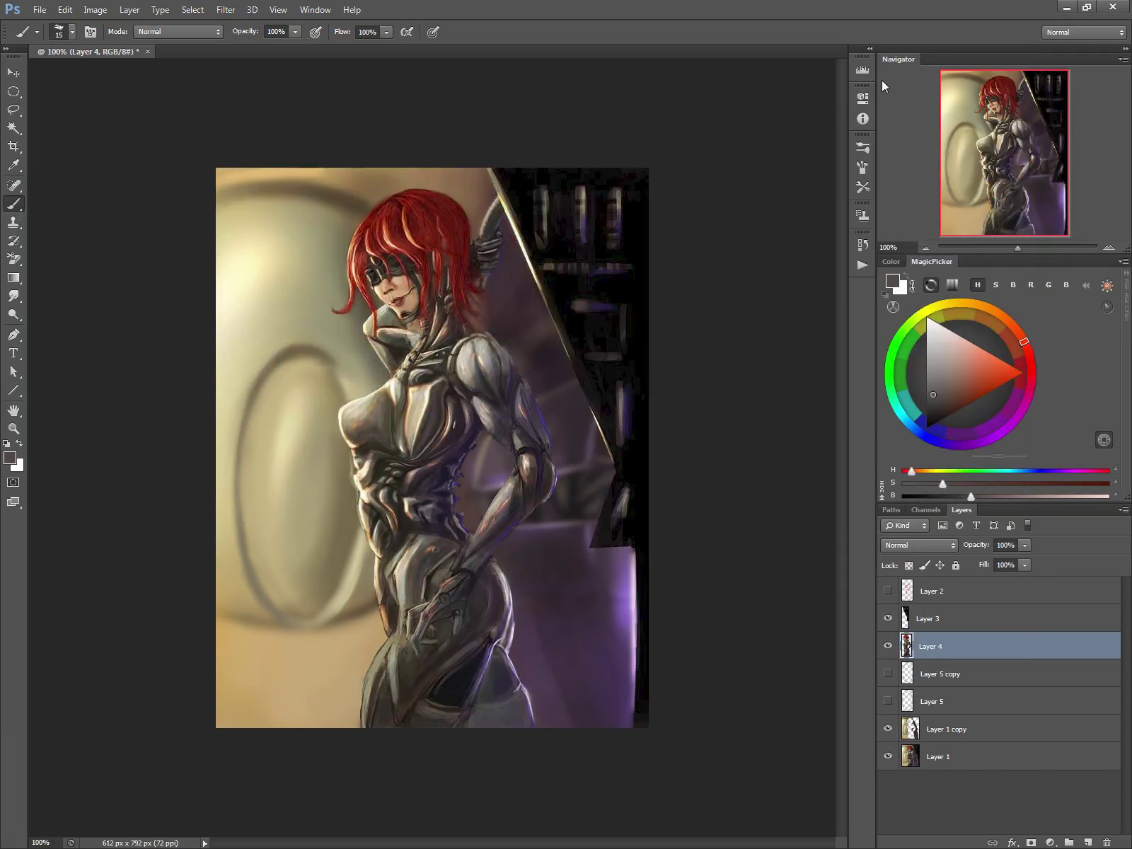
Paint over the warped streaks on the nearer side of the chest with sampled dark browns, using a size 20 brush.
{"action": "left_click", "coordinate": [370, 425], "text": "alt"}
{"action": "key", "text": "bracketright"}
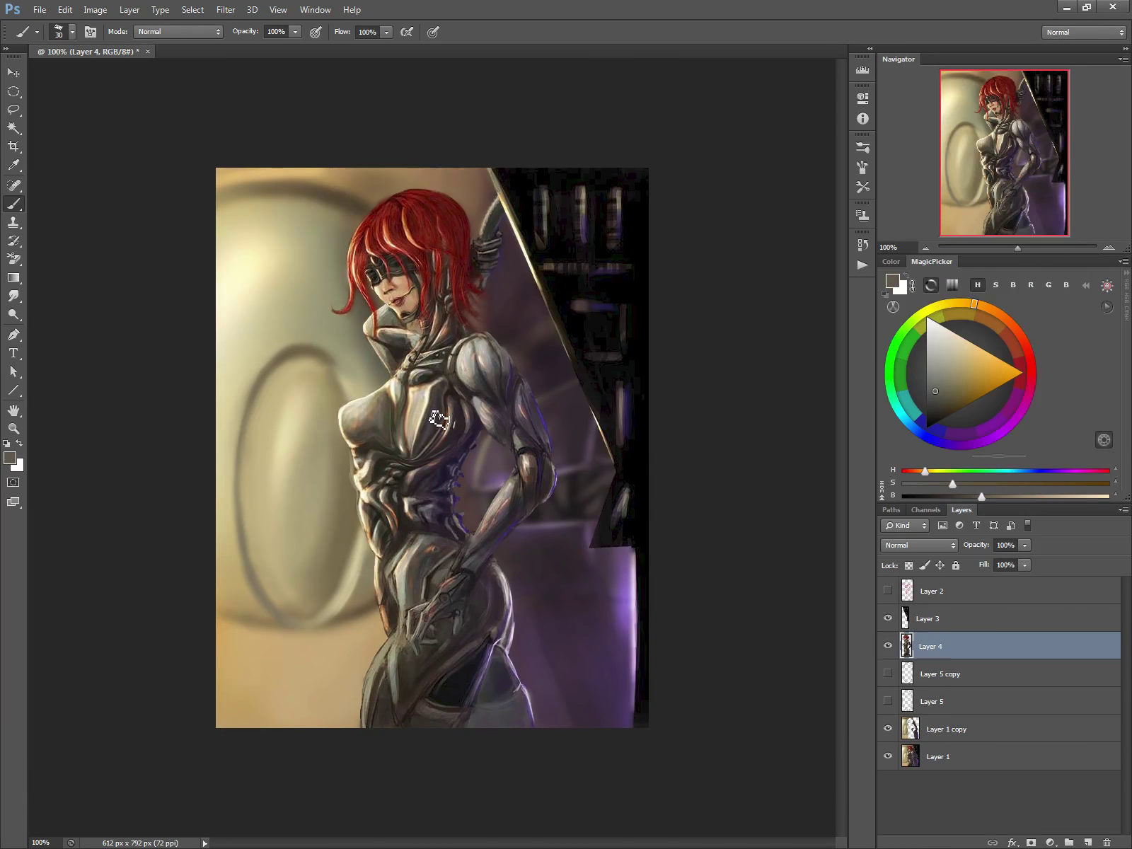
{"action": "key", "text": "bracketleft"}
{"action": "left_click", "coordinate": [380, 424], "text": "alt"}
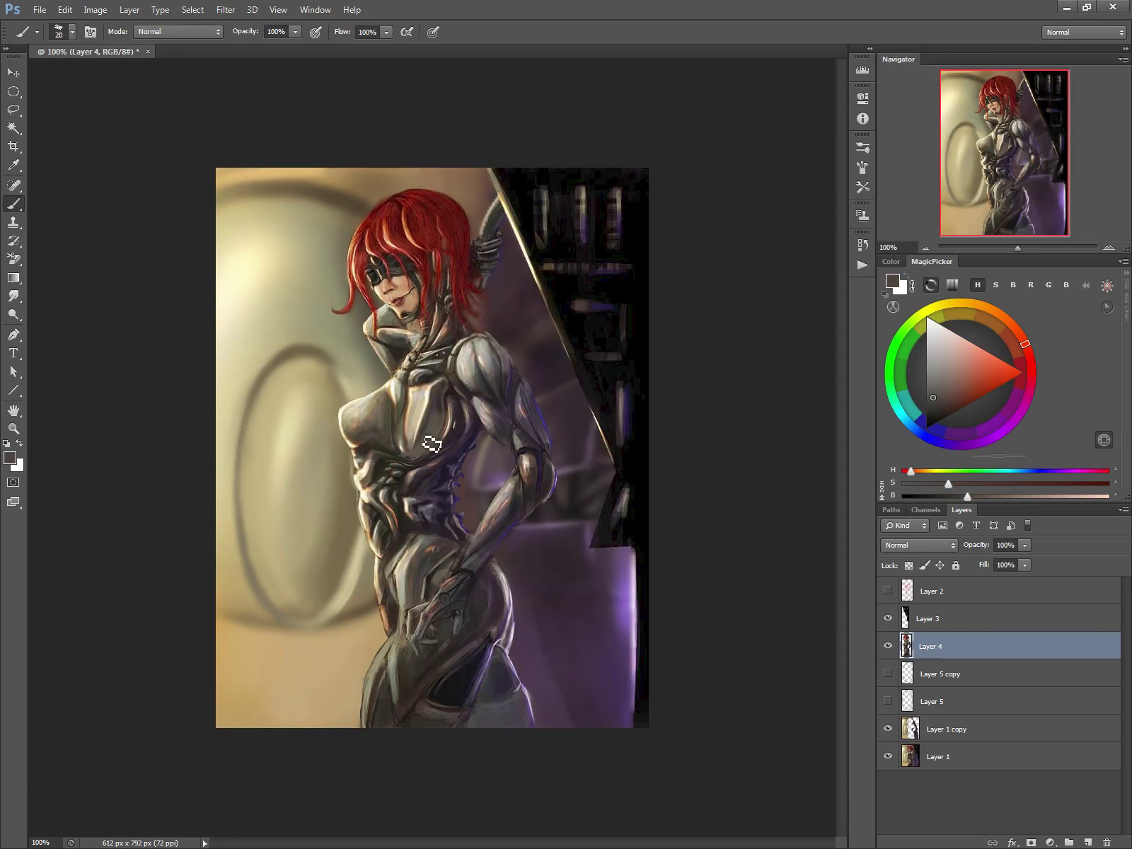
{"action": "mouse_move", "coordinate": [432, 425]}
{"action": "left_mouse_down"}
{"action": "mouse_move", "coordinate": [411, 439]}
{"action": "mouse_move", "coordinate": [416, 432]}
{"action": "left_mouse_up"}
Build up the rounded form of the nearer breast with sampled tan and light cream tones.
{"action": "left_click", "coordinate": [374, 402], "text": "alt"}
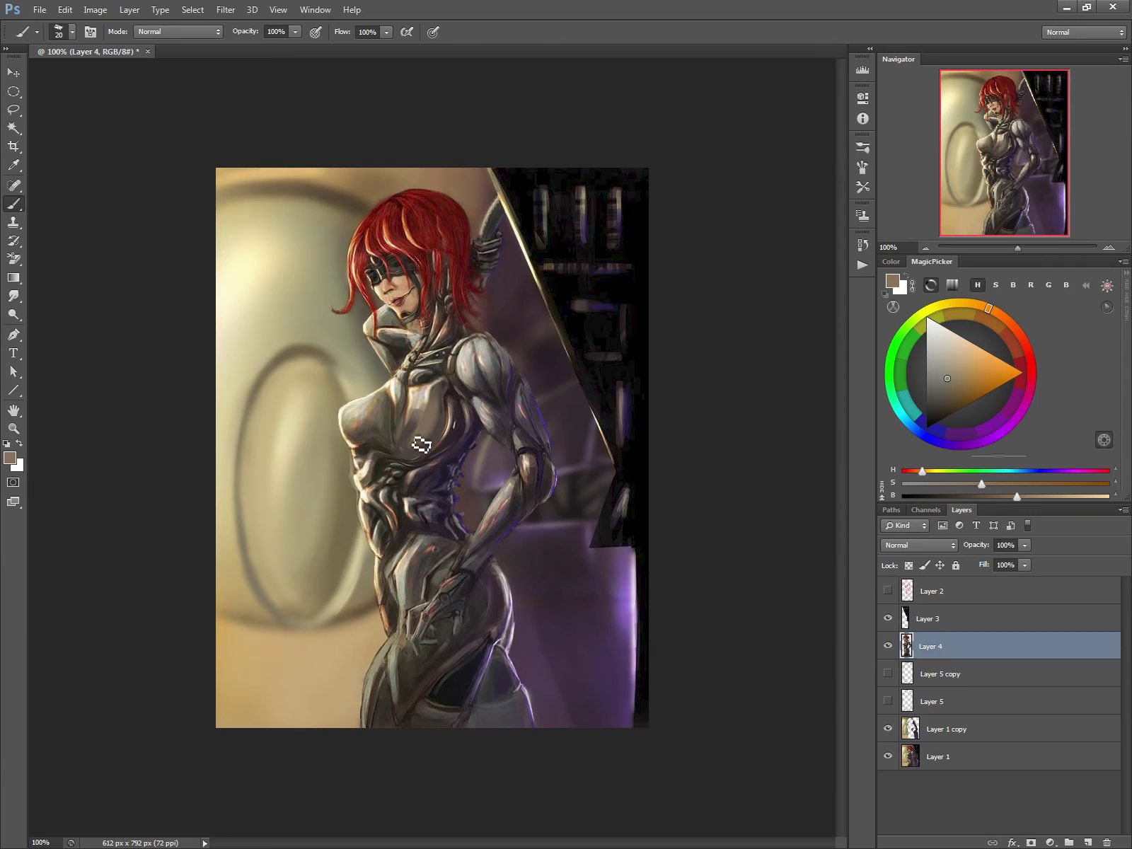
{"action": "left_click", "coordinate": [361, 402], "text": "alt"}
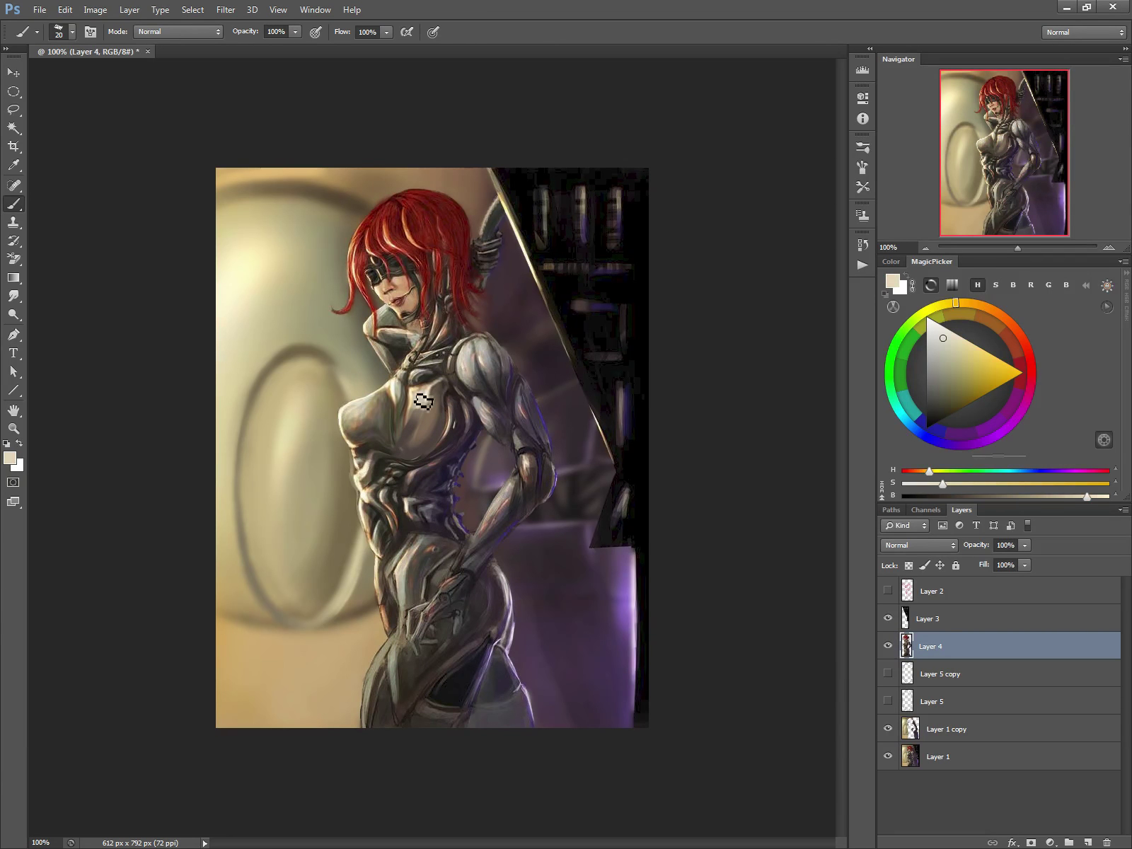
{"action": "mouse_move", "coordinate": [423, 398]}
{"action": "left_mouse_down"}
{"action": "mouse_move", "coordinate": [395, 428]}
{"action": "mouse_move", "coordinate": [397, 455]}
{"action": "mouse_move", "coordinate": [415, 356]}
{"action": "mouse_move", "coordinate": [395, 422]}
{"action": "mouse_move", "coordinate": [421, 407]}
{"action": "mouse_move", "coordinate": [404, 433]}
{"action": "mouse_move", "coordinate": [418, 409]}
{"action": "mouse_move", "coordinate": [415, 457]}
{"action": "left_mouse_up"}
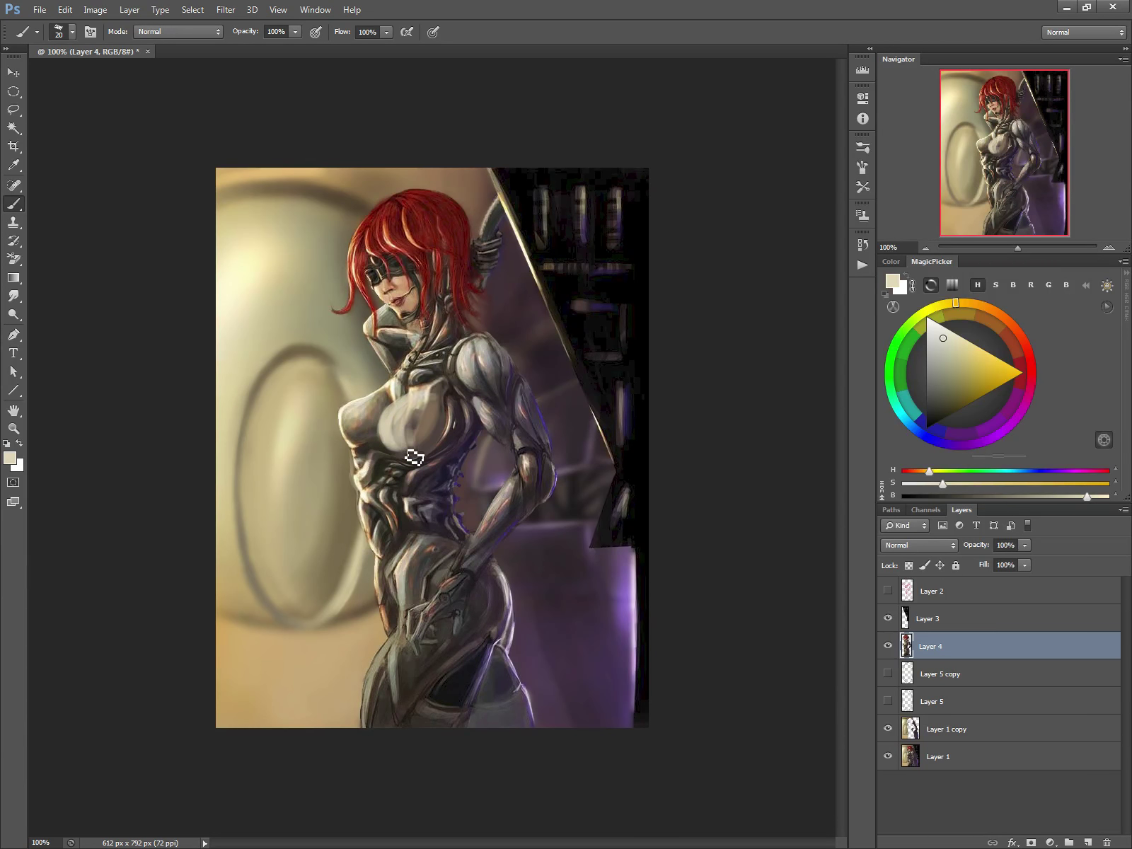
Lasso the head and hair on Layer 4, adjust their position slightly, and deselect.
{"action": "left_click", "coordinate": [12, 109]}
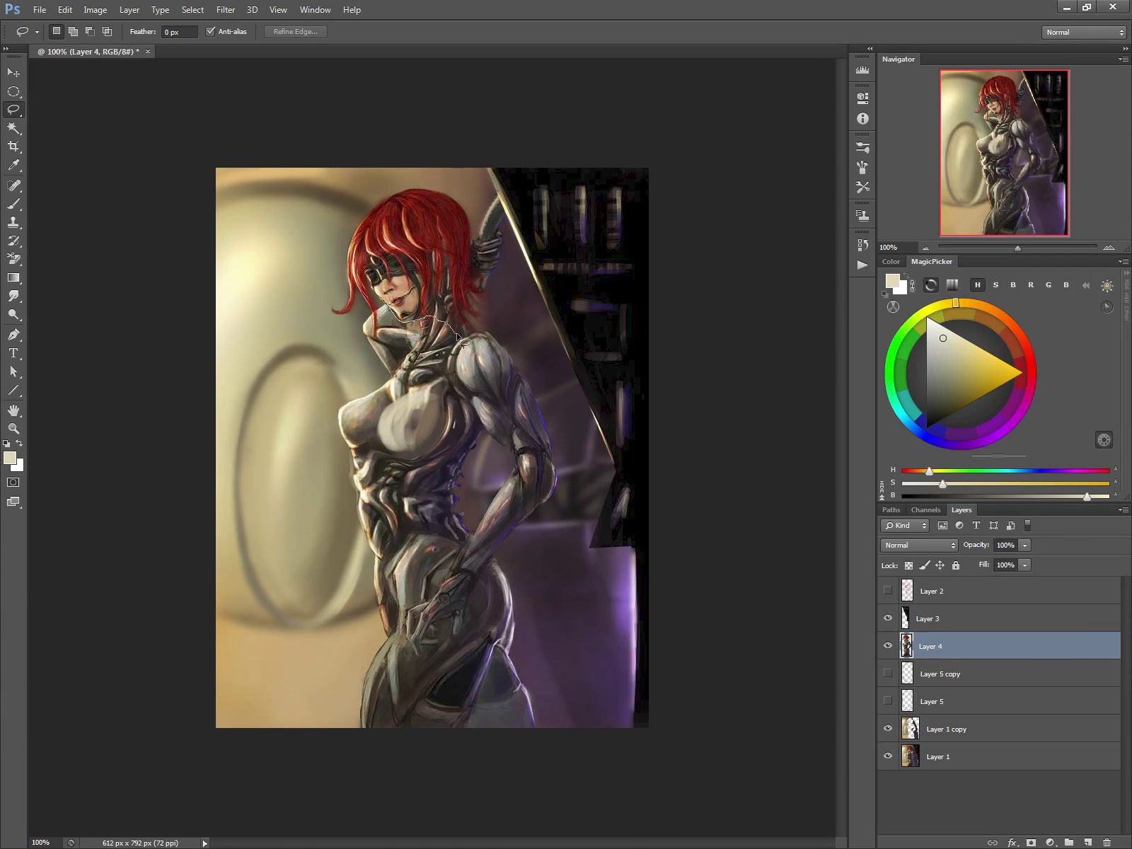
{"action": "mouse_move", "coordinate": [457, 338]}
{"action": "left_mouse_down"}
{"action": "mouse_move", "coordinate": [494, 298]}
{"action": "mouse_move", "coordinate": [471, 252]}
{"action": "mouse_move", "coordinate": [471, 213]}
{"action": "mouse_move", "coordinate": [389, 177]}
{"action": "mouse_move", "coordinate": [346, 218]}
{"action": "mouse_move", "coordinate": [314, 281]}
{"action": "left_mouse_up"}
{"action": "left_click_drag", "start_coordinate": [383, 310], "coordinate": [388, 312]}
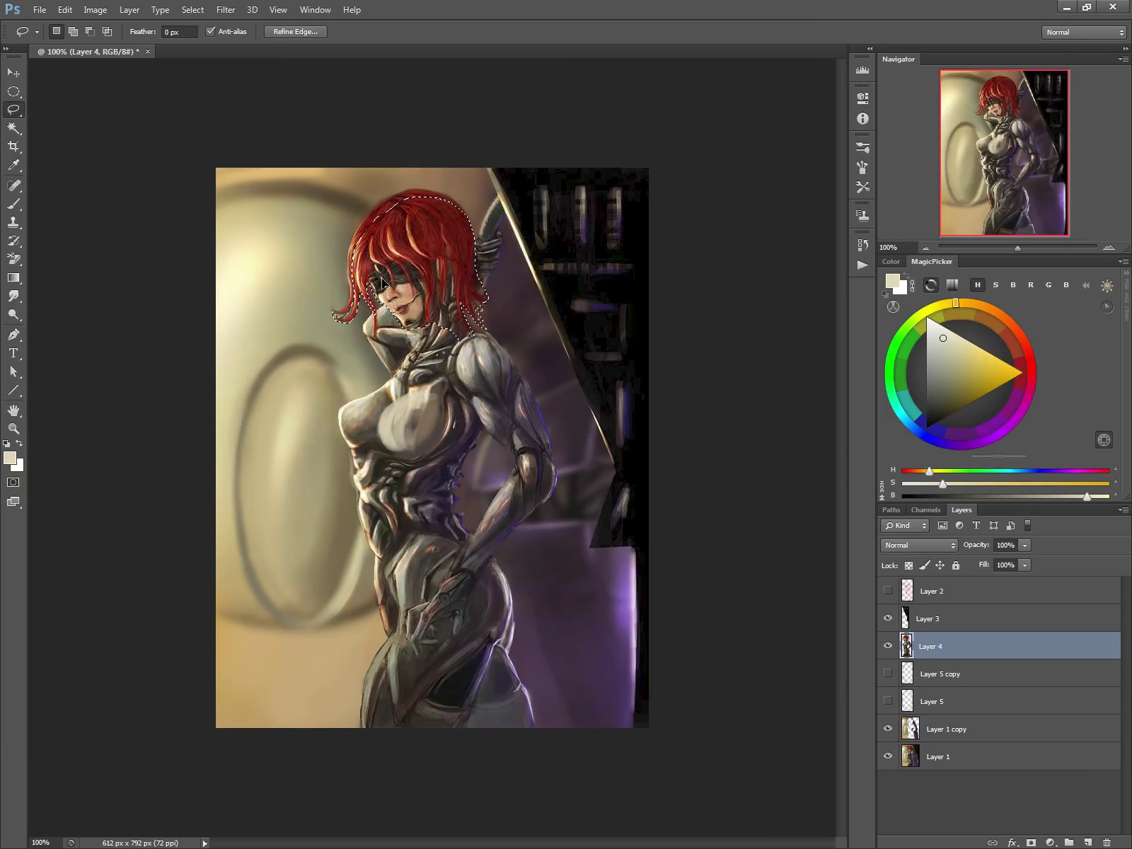
{"action": "left_click", "coordinate": [299, 316]}
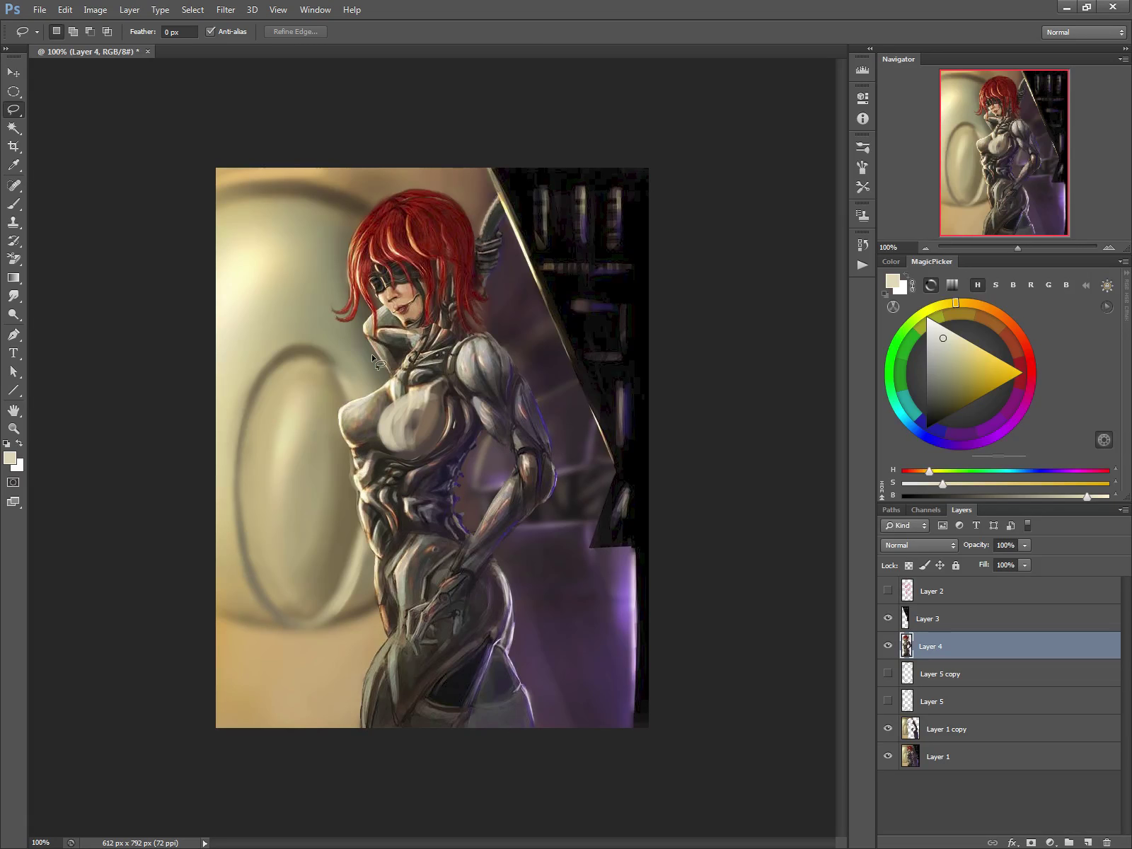
Switch from the Background Eraser to the regular Eraser on Layer 4.
{"action": "key", "text": "e"}
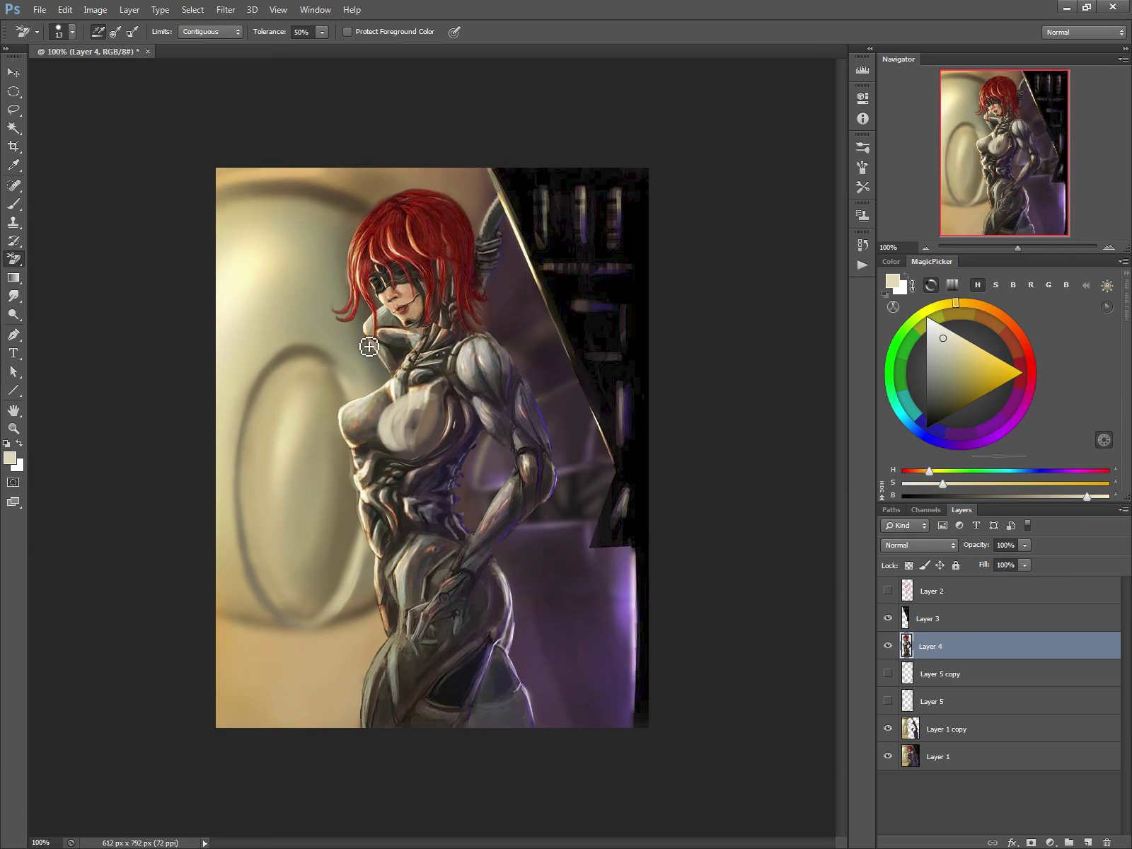
{"action": "right_click", "coordinate": [15, 263]}
{"action": "left_click", "coordinate": [106, 257]}
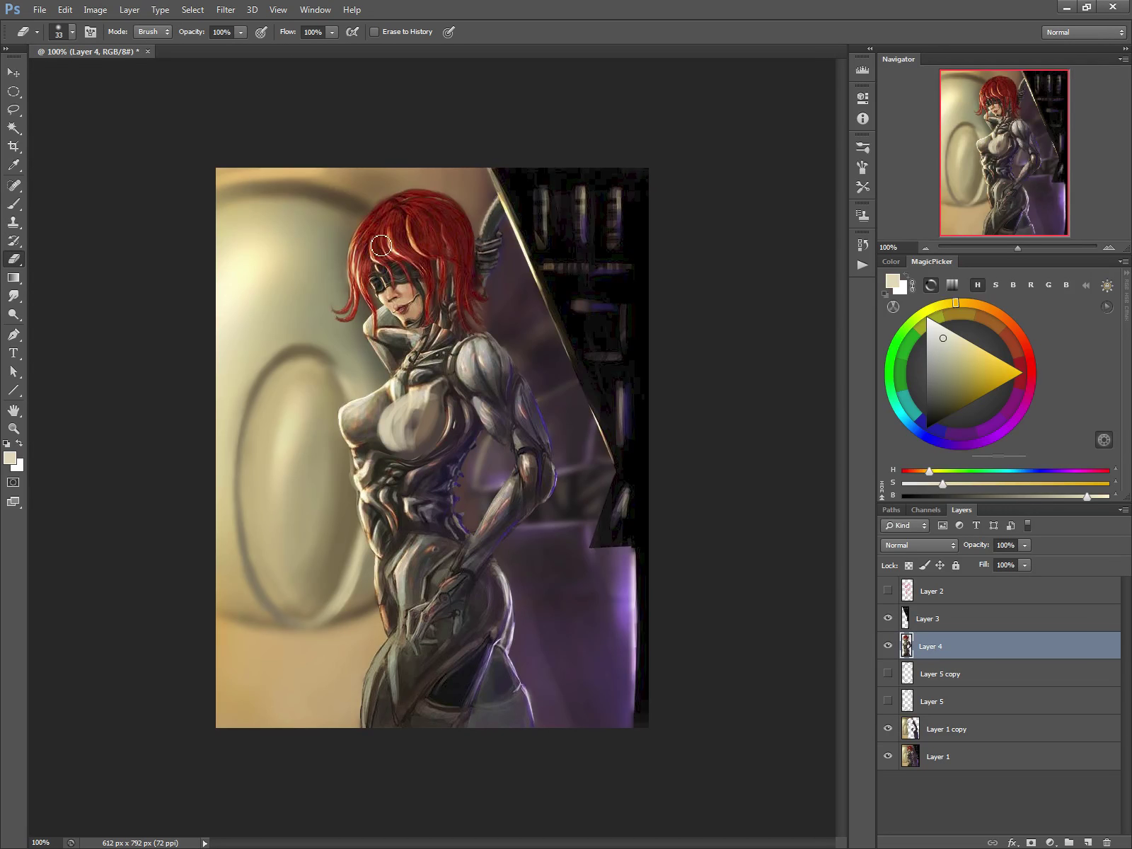
Paint over the leftover hair above the head on Layer 1 copy with sampled background browns, using a size 30 brush.
{"action": "left_click", "coordinate": [907, 734]}
{"action": "key", "text": "b"}
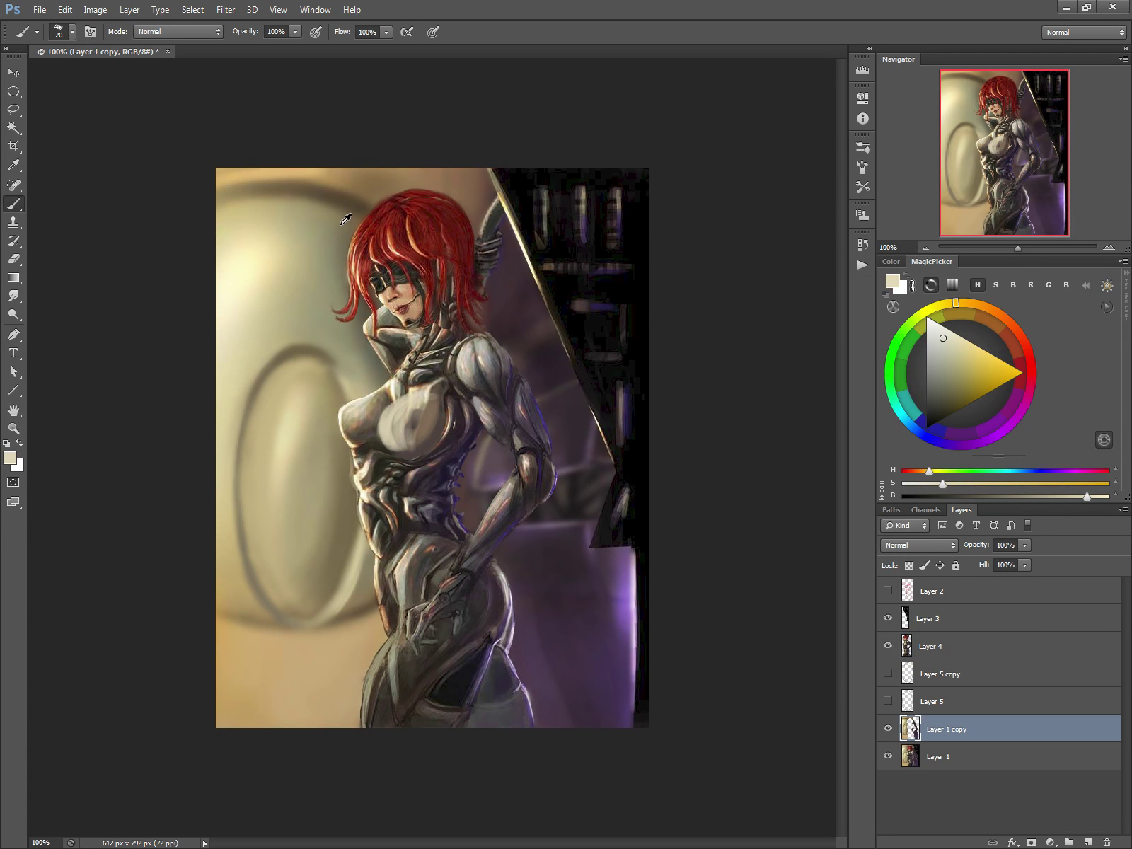
{"action": "left_click", "coordinate": [346, 219], "text": "alt"}
{"action": "key", "text": "bracketright"}
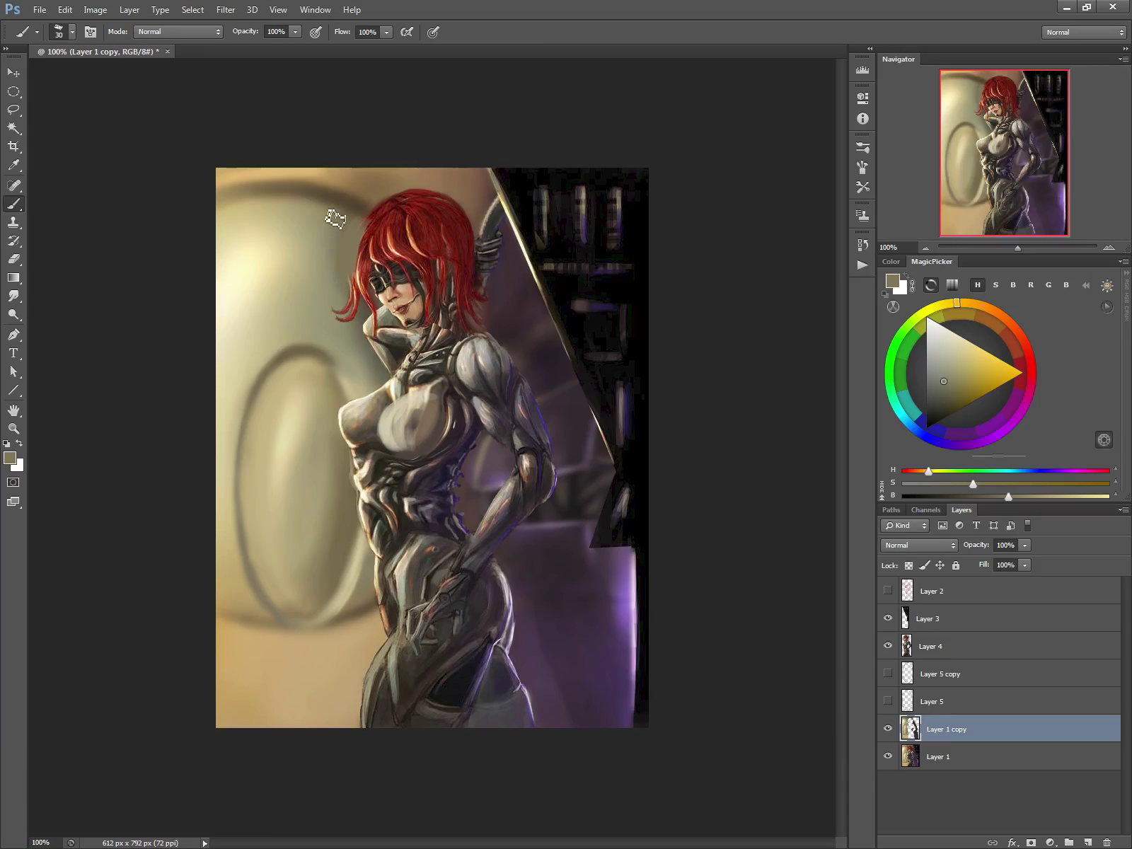
{"action": "left_click", "coordinate": [354, 200], "text": "alt"}
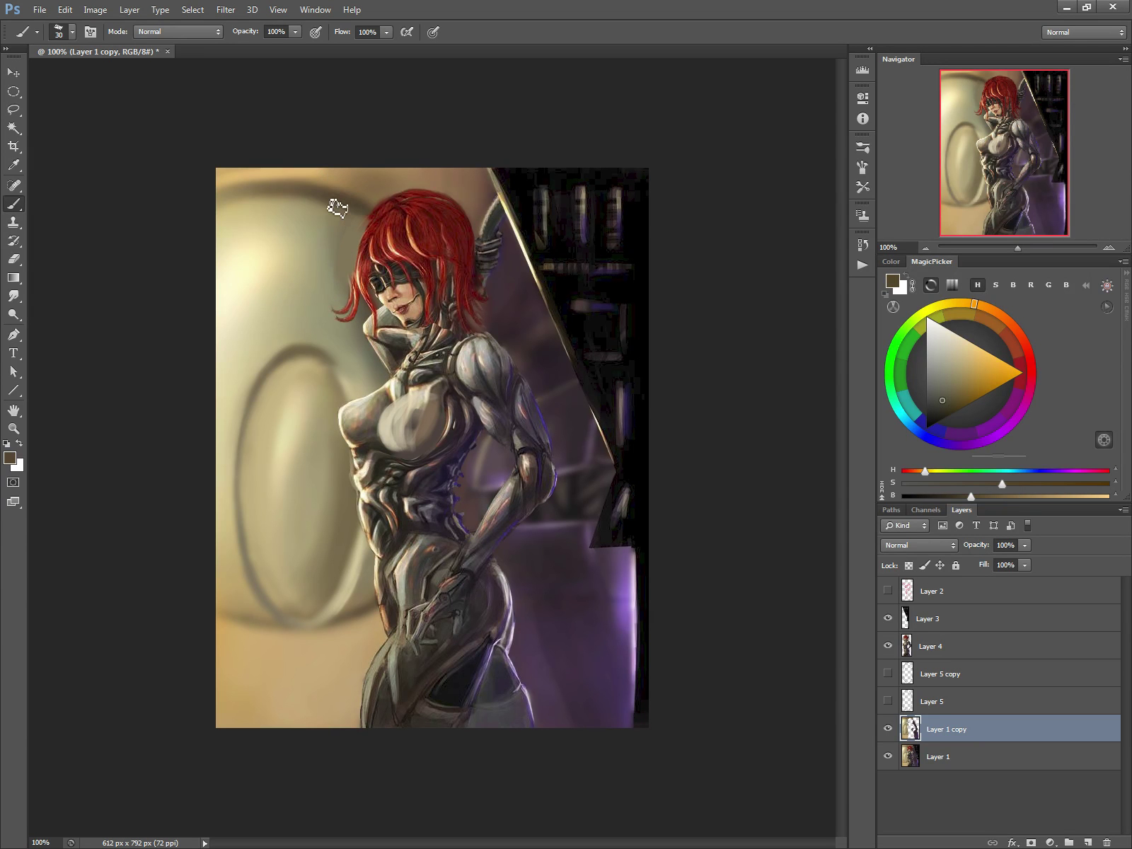
{"action": "left_click", "coordinate": [379, 188], "text": "alt"}
{"action": "mouse_move", "coordinate": [375, 192]}
{"action": "left_mouse_down"}
{"action": "mouse_move", "coordinate": [382, 213]}
{"action": "mouse_move", "coordinate": [444, 207]}
{"action": "left_mouse_up"}
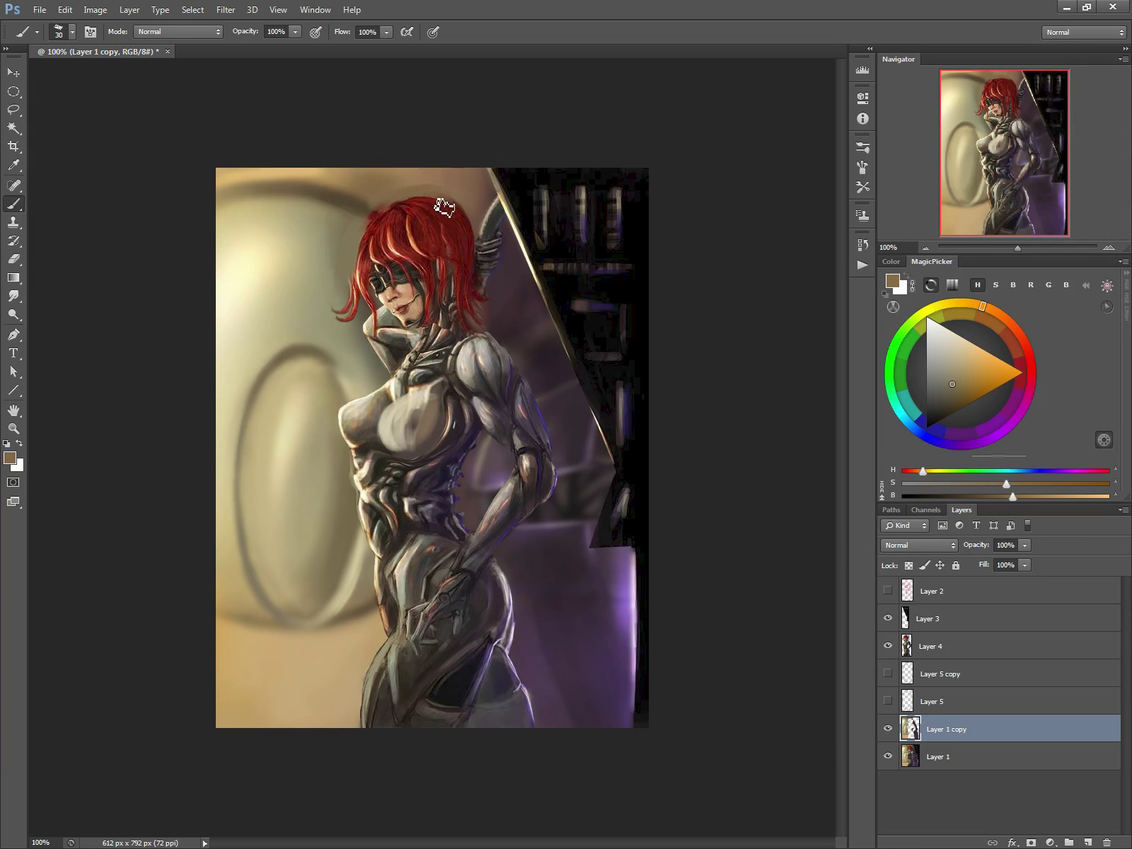
Blend the large background oval's dark edge beside the hair with sampled dark brown and grey tones.
{"action": "left_click", "coordinate": [382, 182], "text": "alt"}
{"action": "left_click", "coordinate": [371, 216], "text": "alt"}
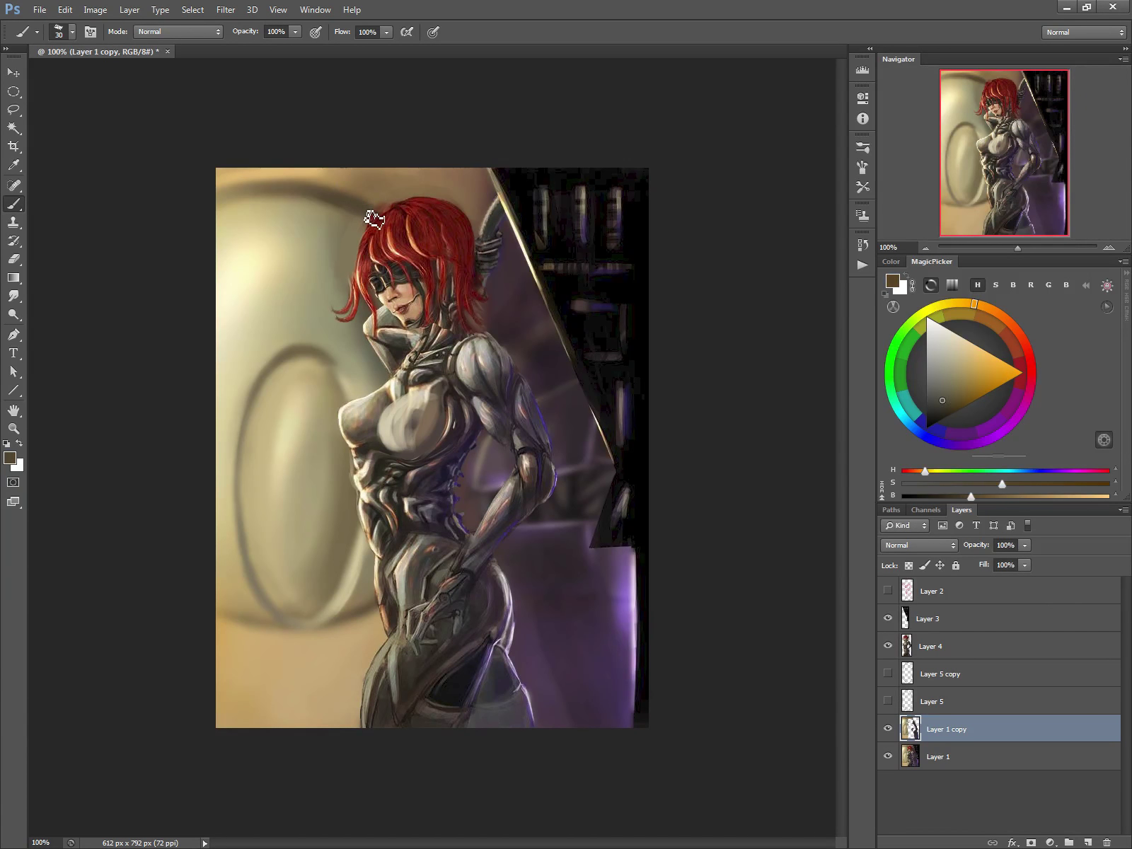
{"action": "left_click", "coordinate": [329, 225], "text": "alt"}
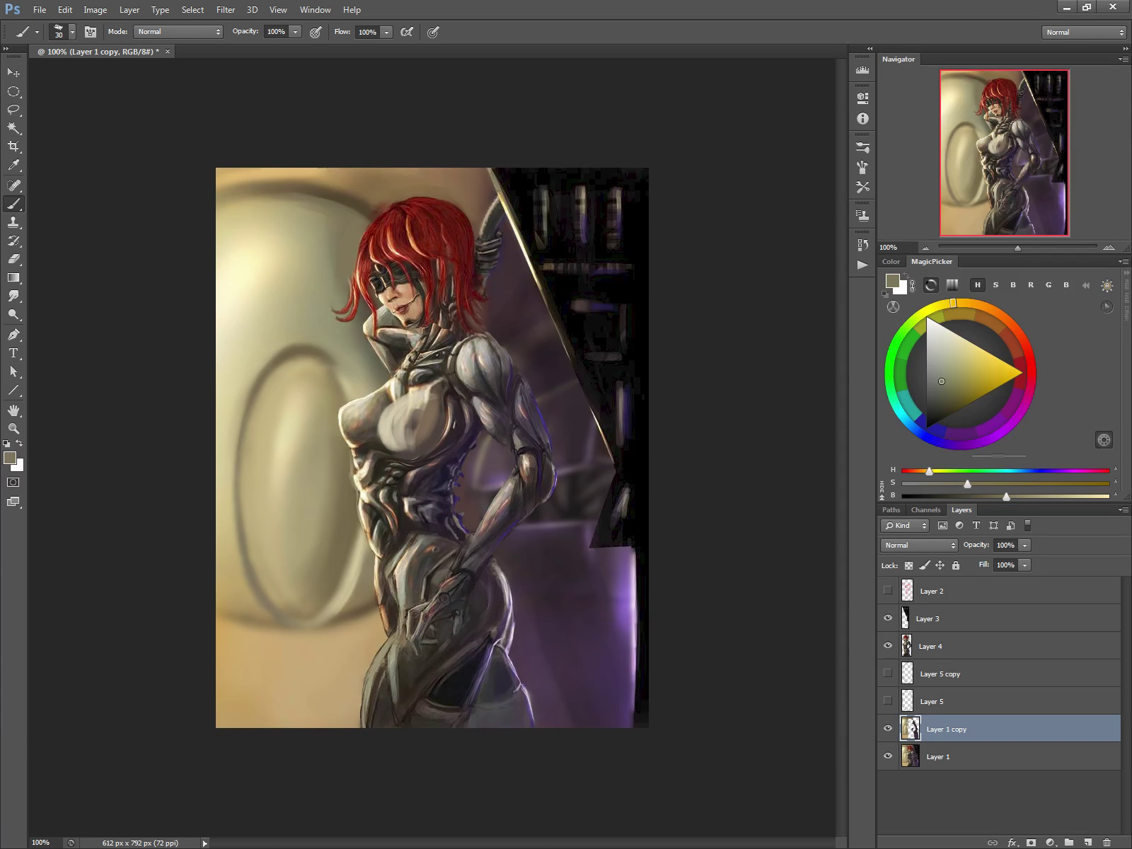
Sample a light tan from the hip, reduce the brush to size 5, and return to Layer 4 for detailing around the hand.
{"action": "key", "text": "alt"}
{"action": "left_click", "coordinate": [402, 567], "text": "alt"}
{"action": "key", "text": "bracketleft"}
{"action": "key", "text": "bracketleft"}
{"action": "key", "text": "bracketleft"}
{"action": "key", "text": "bracketleft"}
{"action": "key", "text": "bracketleft"}
{"action": "key", "text": "bracketleft"}
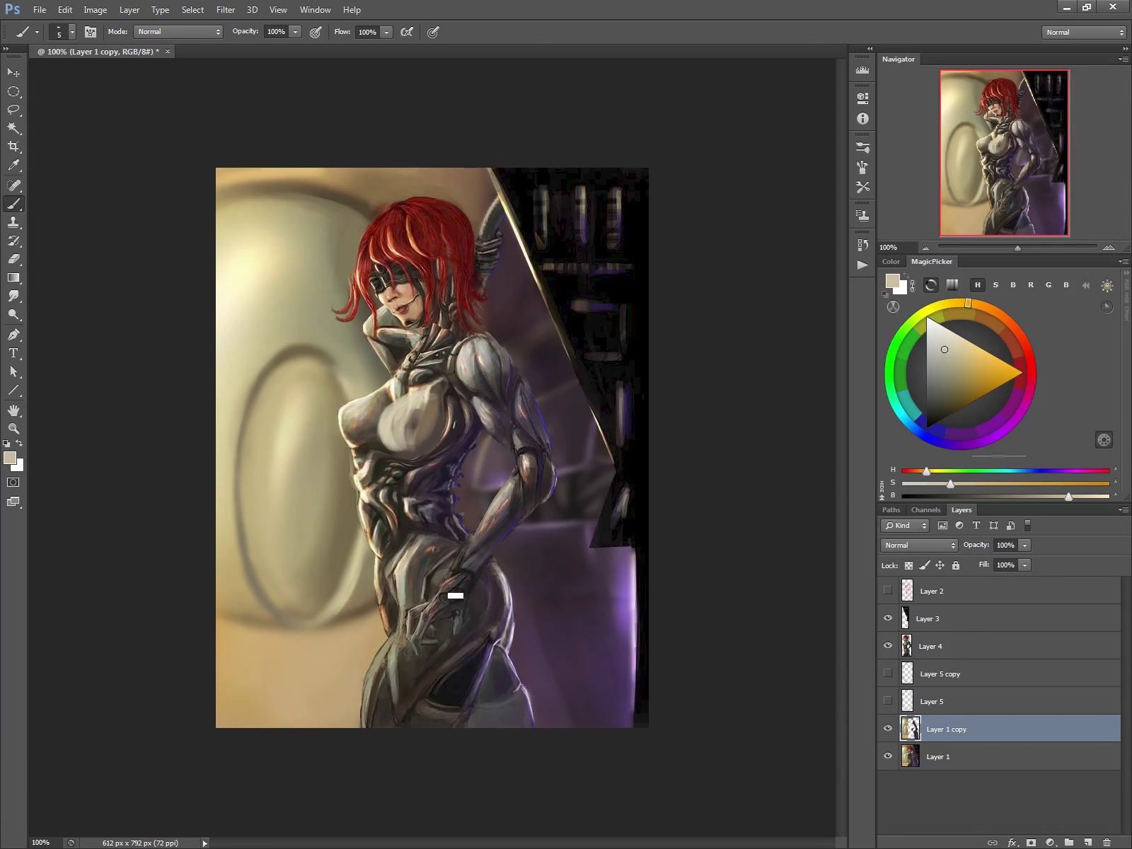
{"action": "left_click", "coordinate": [482, 592], "text": "ctrl"}
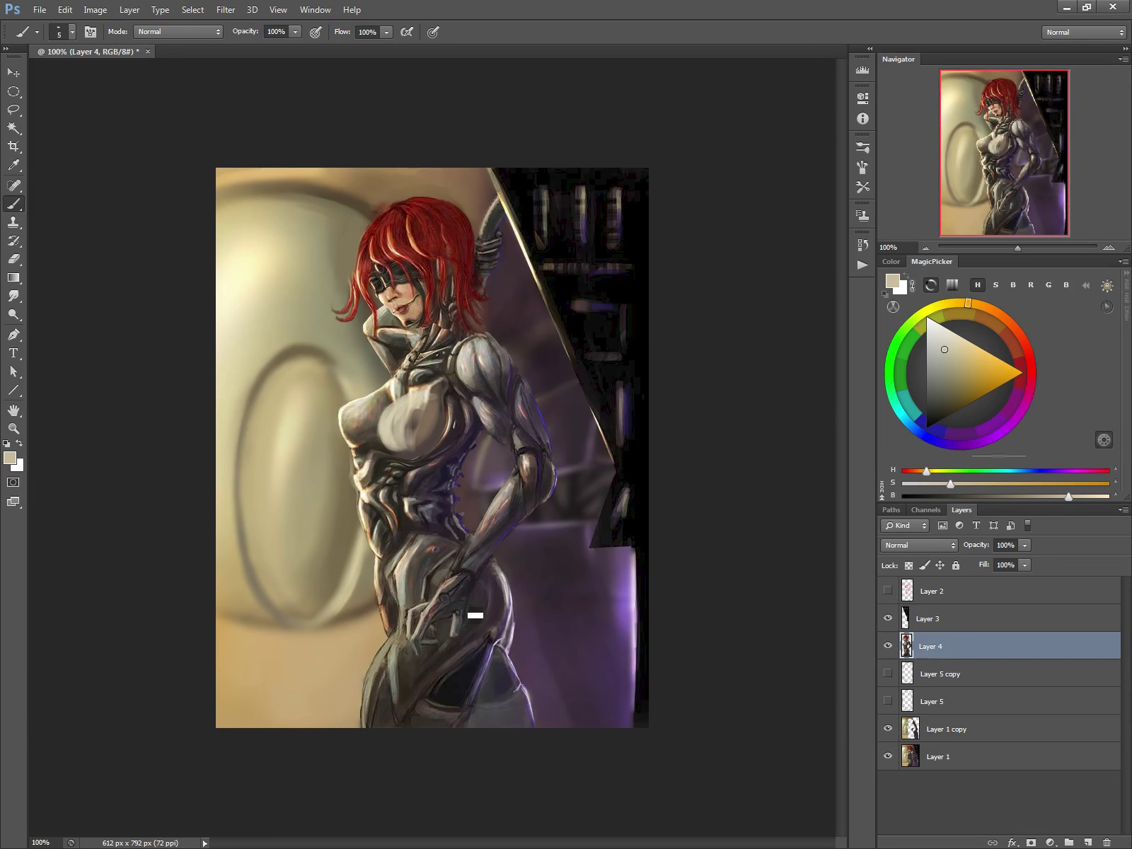
Sample a near-black from the thigh and deepen the shadows around the hand and hip, reducing the brush to size 7.
{"action": "left_click", "coordinate": [465, 676], "text": "alt"}
{"action": "key", "text": "]"}
{"action": "key", "text": "]"}
{"action": "key", "text": "]"}
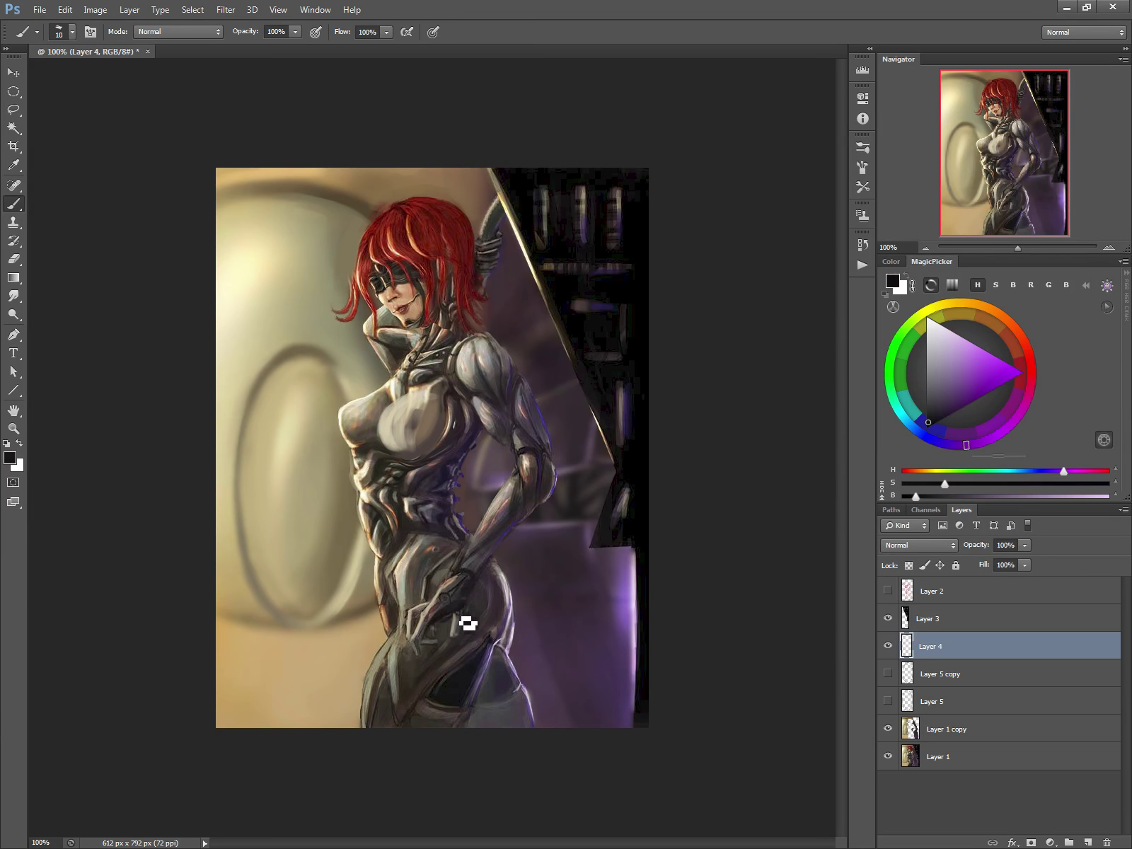
{"action": "key", "text": "bracketleft"}
{"action": "key", "text": "bracketleft"}
{"action": "key", "text": "bracketleft"}
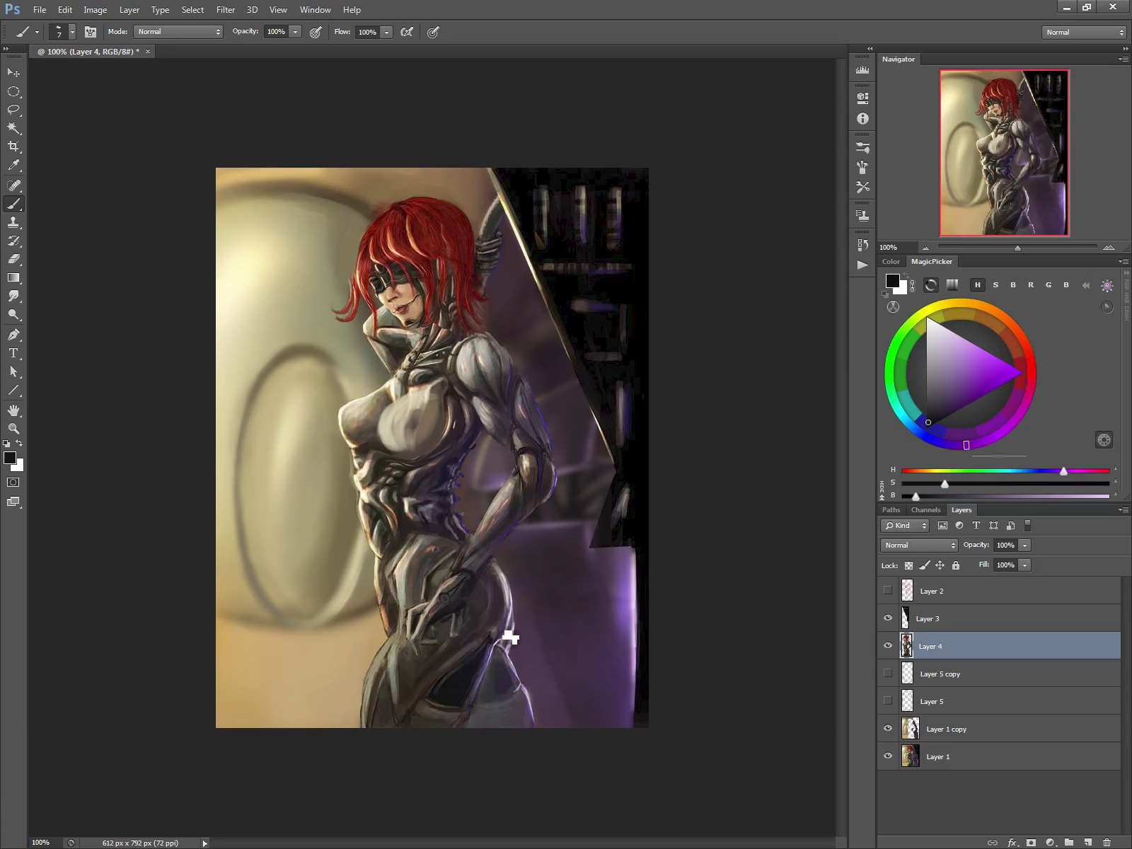
Paint rim light along the arm, elbow, hand, side and hip with sampled purples and pale pink.
{"action": "left_click", "coordinate": [547, 422], "text": "alt"}
{"action": "left_click", "coordinate": [628, 587], "text": "alt"}
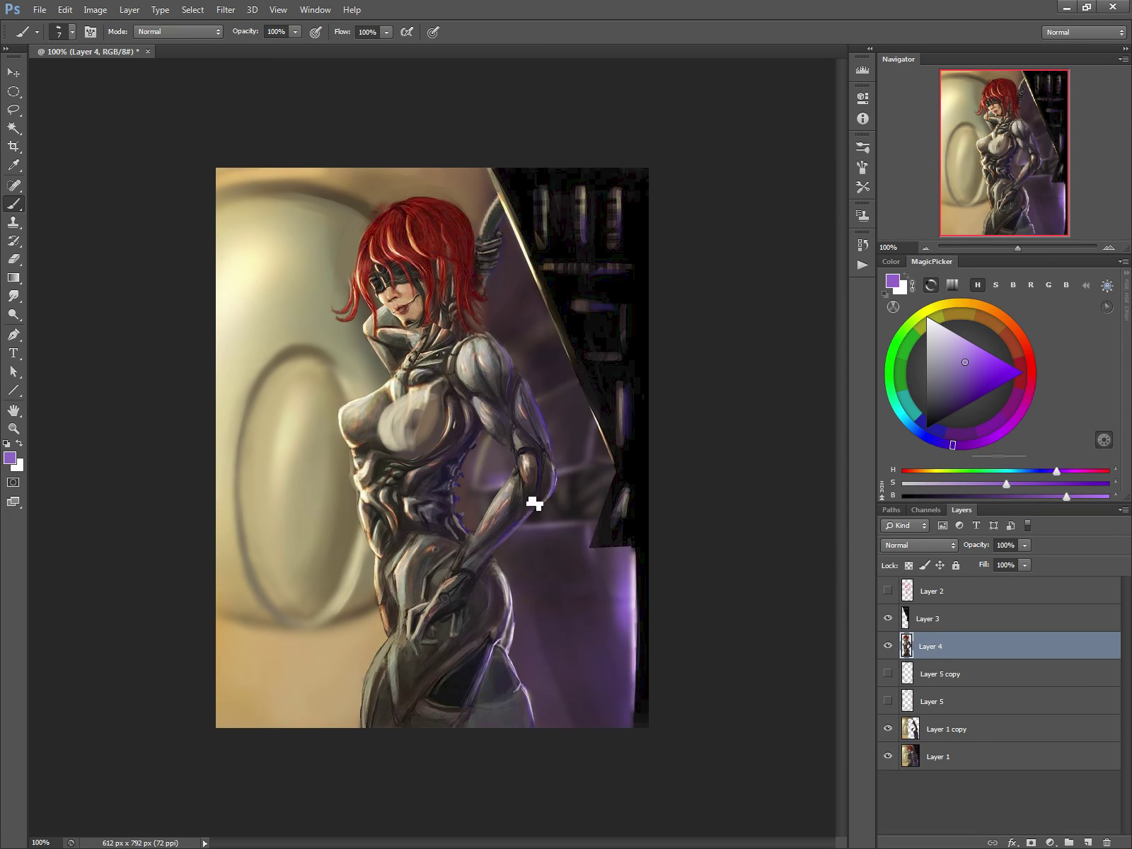
{"action": "left_click", "coordinate": [559, 473], "text": "alt"}
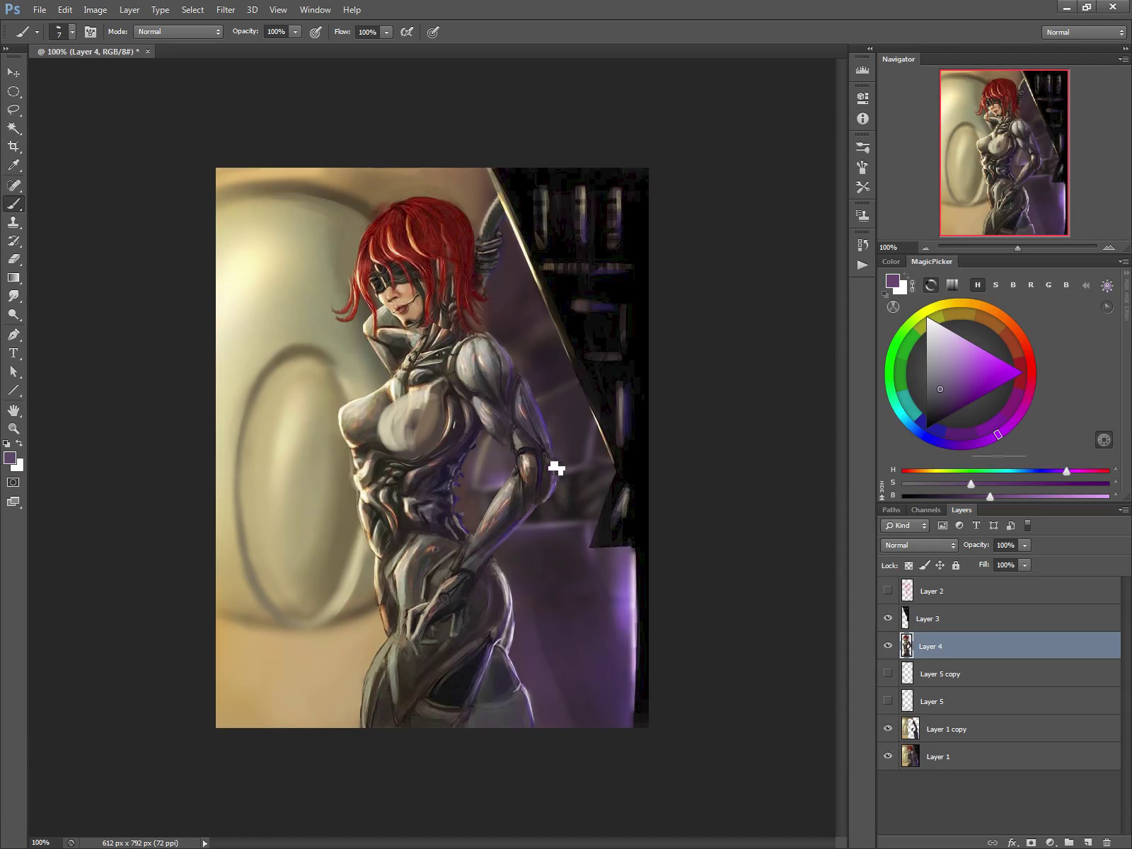
{"action": "left_click", "coordinate": [555, 475], "text": "alt"}
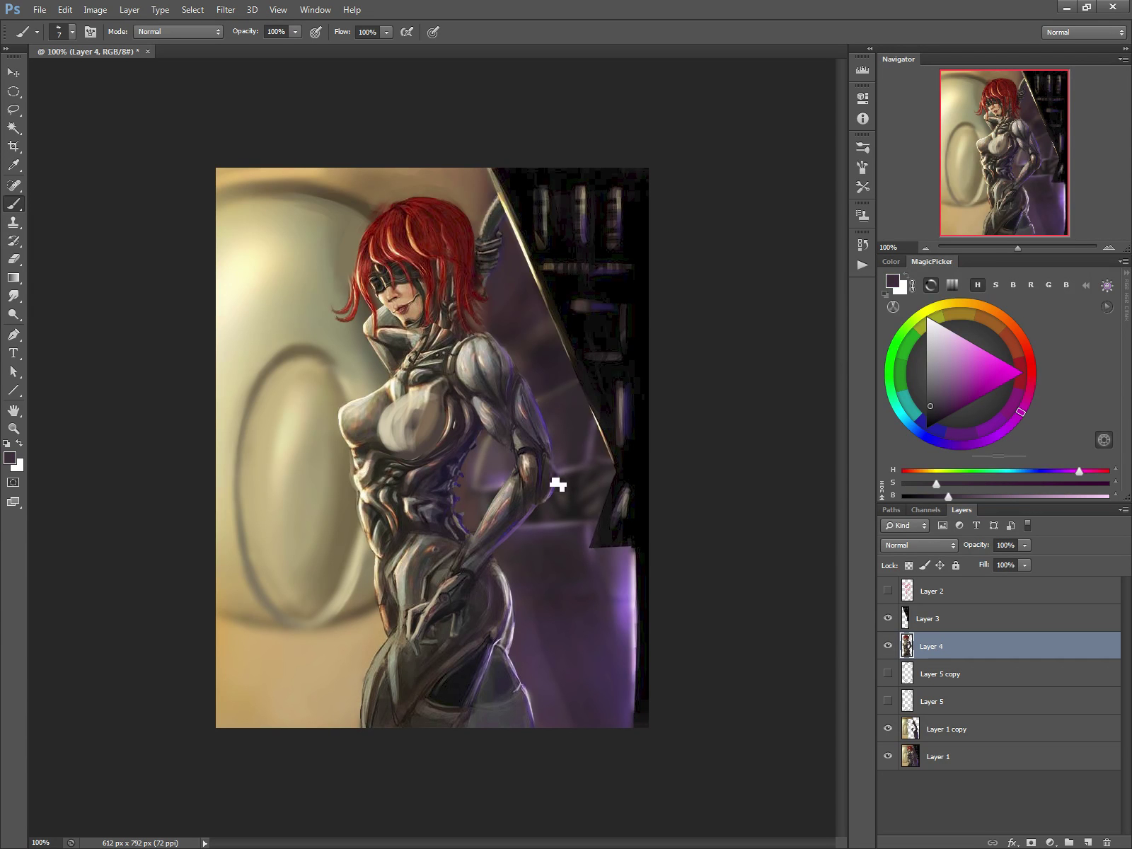
{"action": "left_click", "coordinate": [630, 575], "text": "alt"}
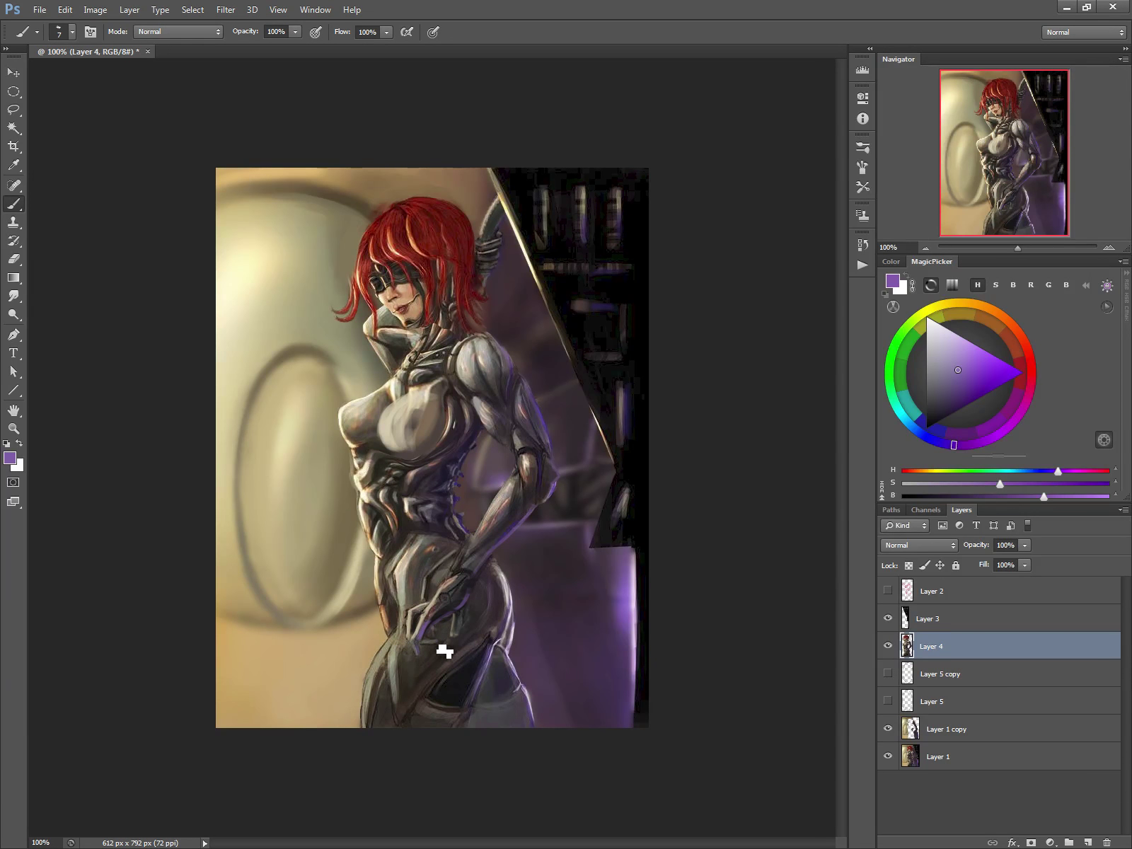
{"action": "left_click", "coordinate": [634, 589], "text": "alt"}
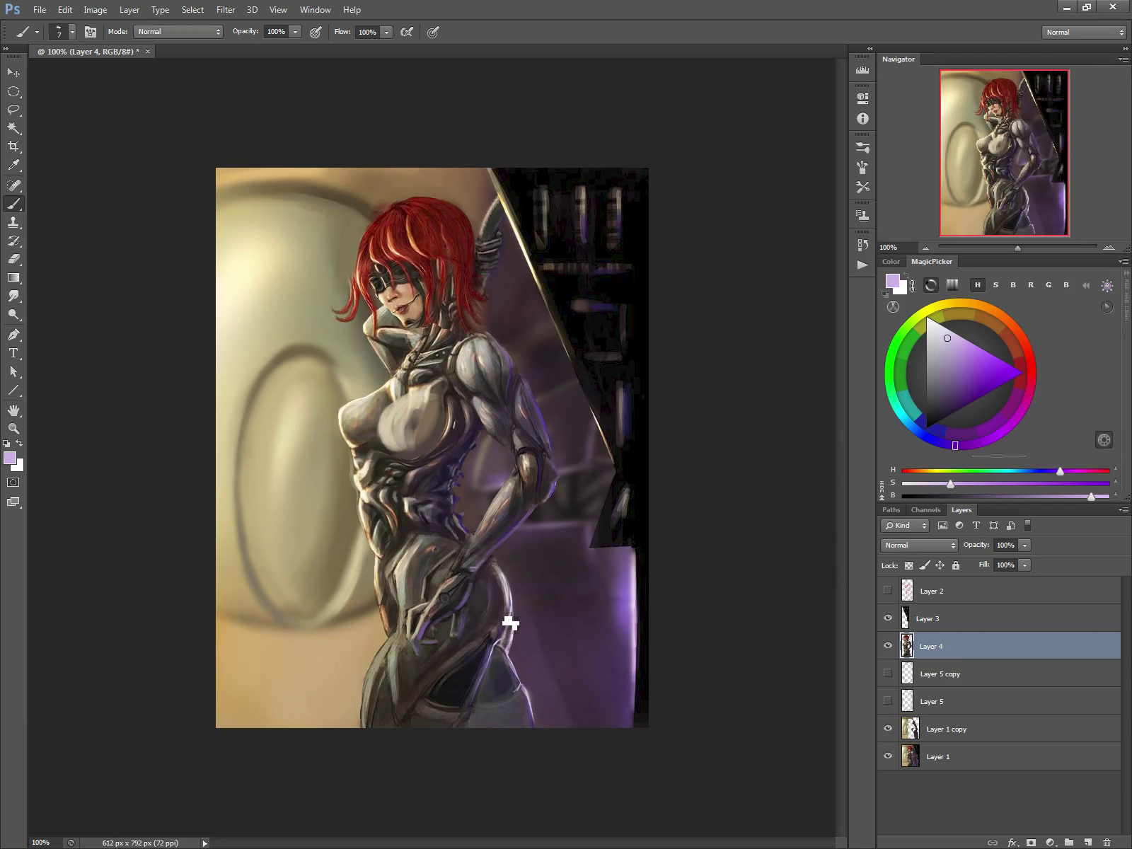
{"action": "left_click", "coordinate": [511, 581], "text": "alt"}
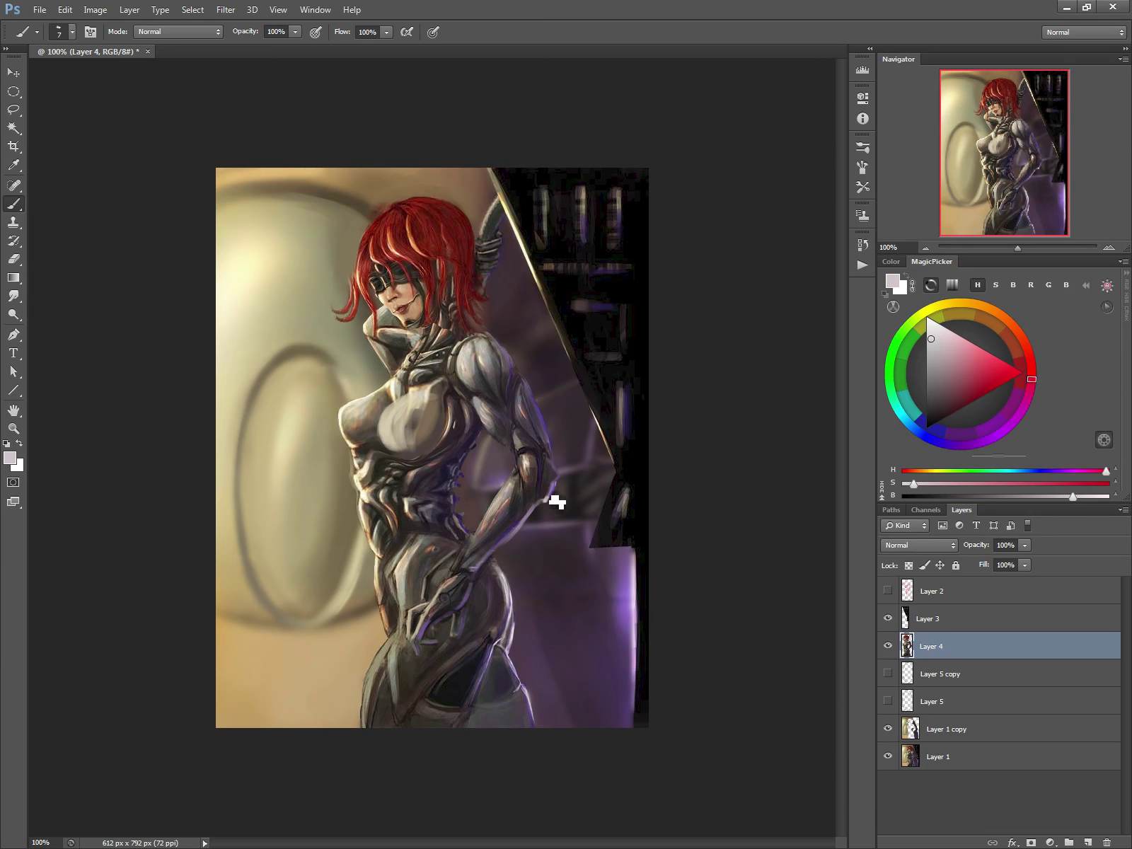
{"action": "mouse_move", "coordinate": [468, 442]}
{"action": "left_mouse_down"}
{"action": "mouse_move", "coordinate": [480, 435]}
{"action": "mouse_move", "coordinate": [453, 505]}
{"action": "mouse_move", "coordinate": [514, 614]}
{"action": "mouse_move", "coordinate": [511, 649]}
{"action": "mouse_move", "coordinate": [495, 665]}
{"action": "left_mouse_up"}
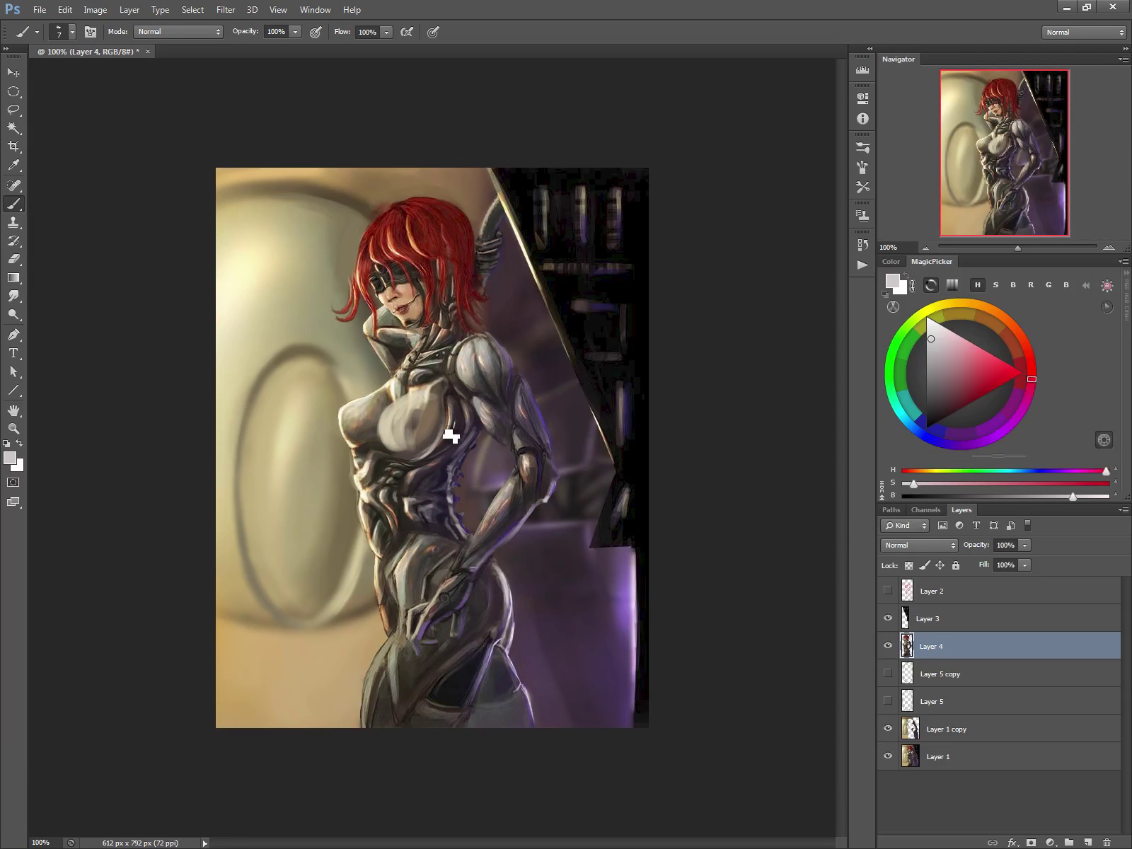
Refine the chest and hand shading with sampled dark brown, tan and warm grey tones.
{"action": "left_click", "coordinate": [545, 409], "text": "alt"}
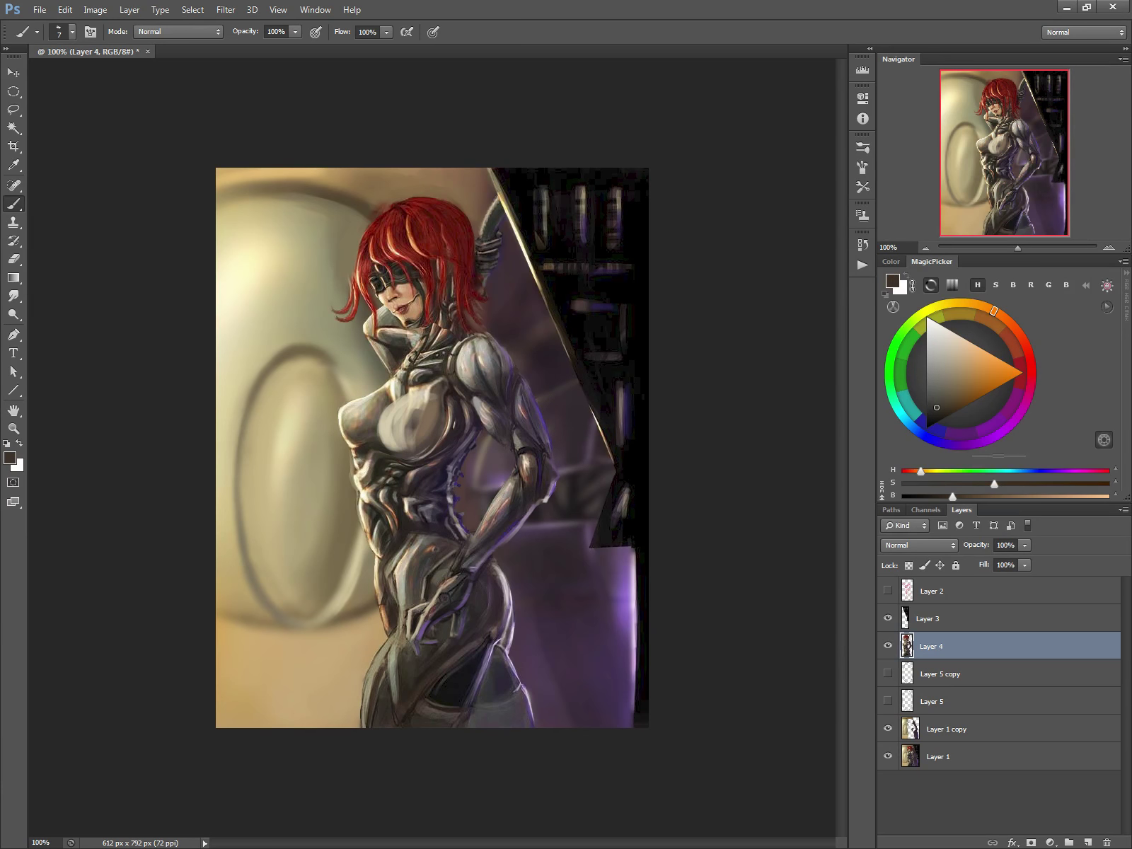
{"action": "left_click", "coordinate": [358, 417], "text": "alt"}
{"action": "left_click", "coordinate": [364, 424], "text": "alt"}
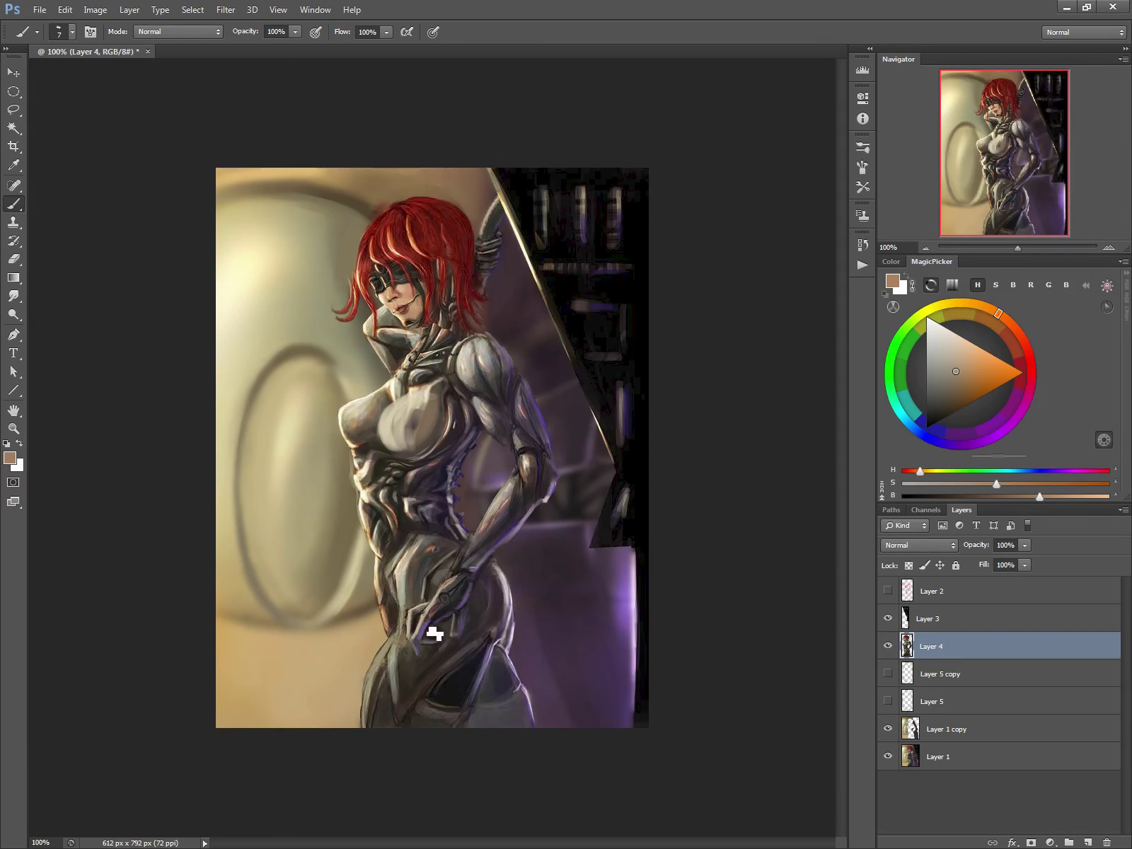
{"action": "left_click", "coordinate": [362, 412], "text": "alt"}
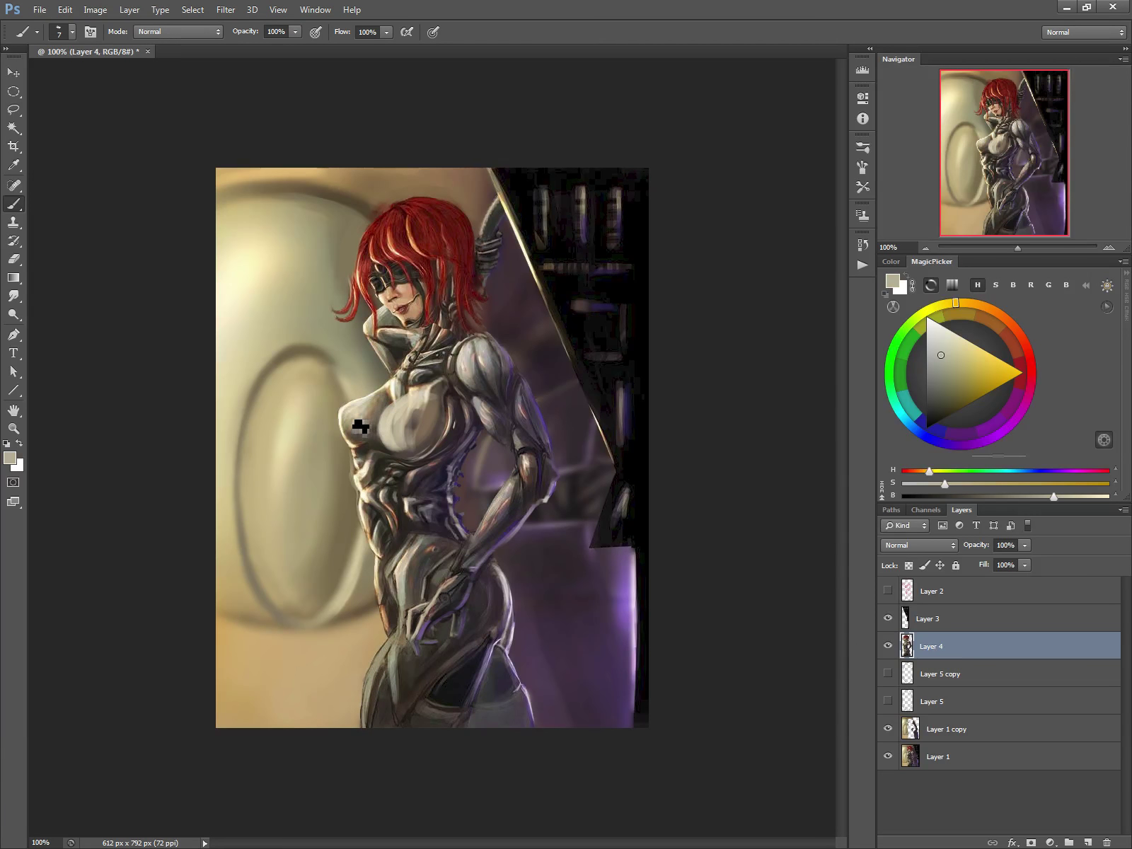
Smooth the shoulder armour with sampled cool greys, using a size 8 brush.
{"action": "left_click", "coordinate": [495, 356], "text": "alt"}
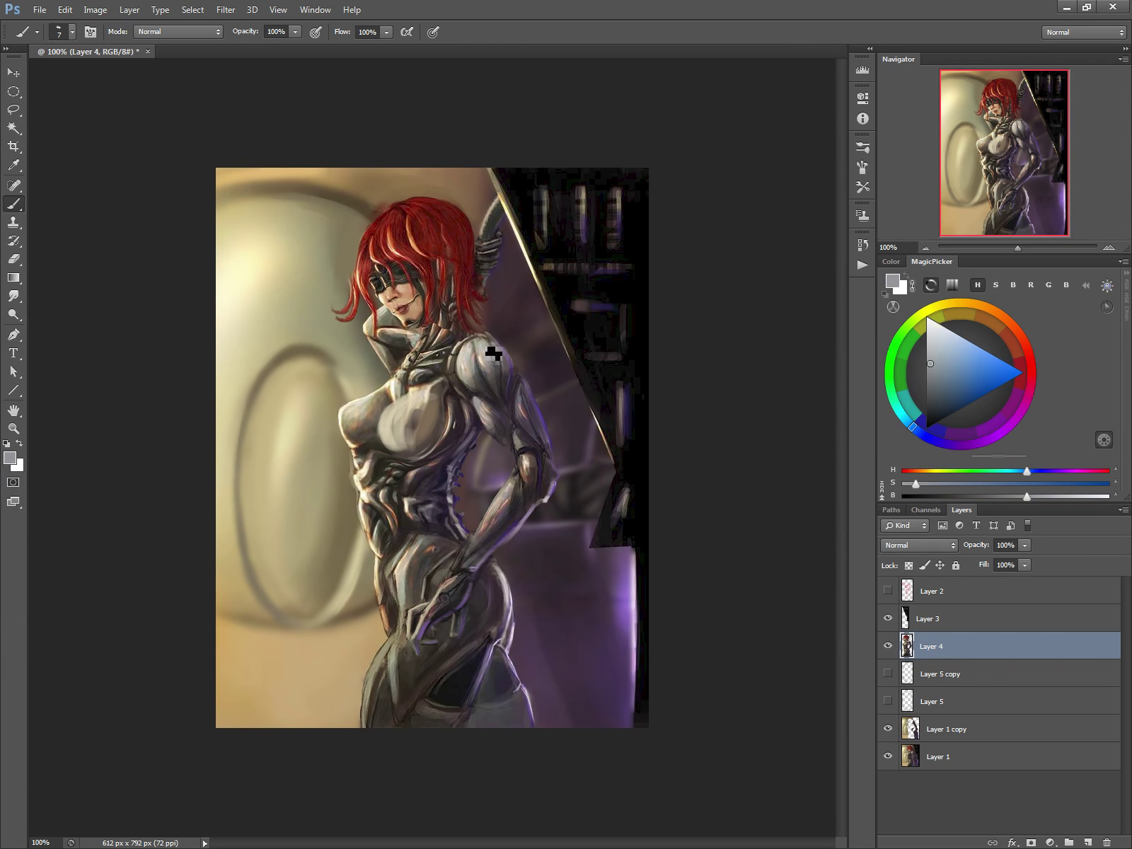
{"action": "left_click_drag", "start_coordinate": [496, 358], "coordinate": [502, 381]}
{"action": "key", "text": "bracketright"}
{"action": "left_click", "coordinate": [494, 350], "text": "alt"}
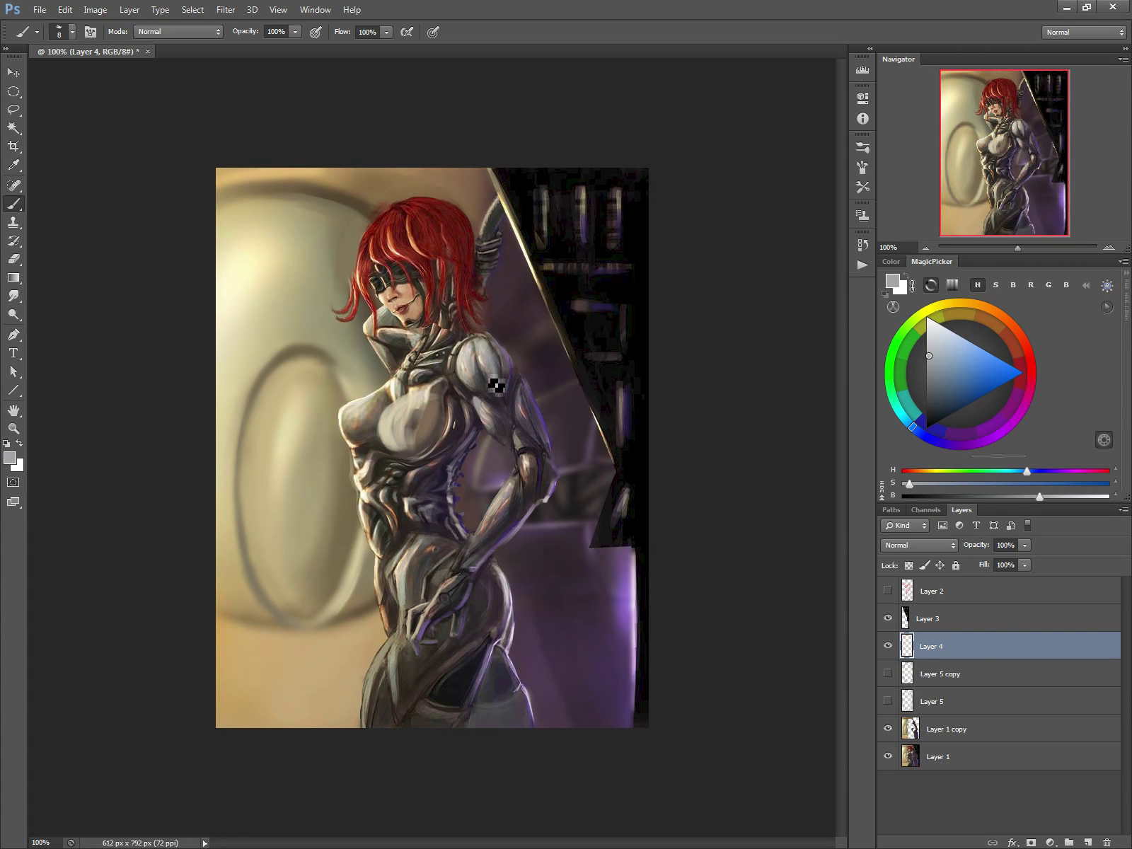
Blend the chest and upper arm shading with sampled brown, pinkish-grey and dark tones.
{"action": "left_click", "coordinate": [432, 436], "text": "alt"}
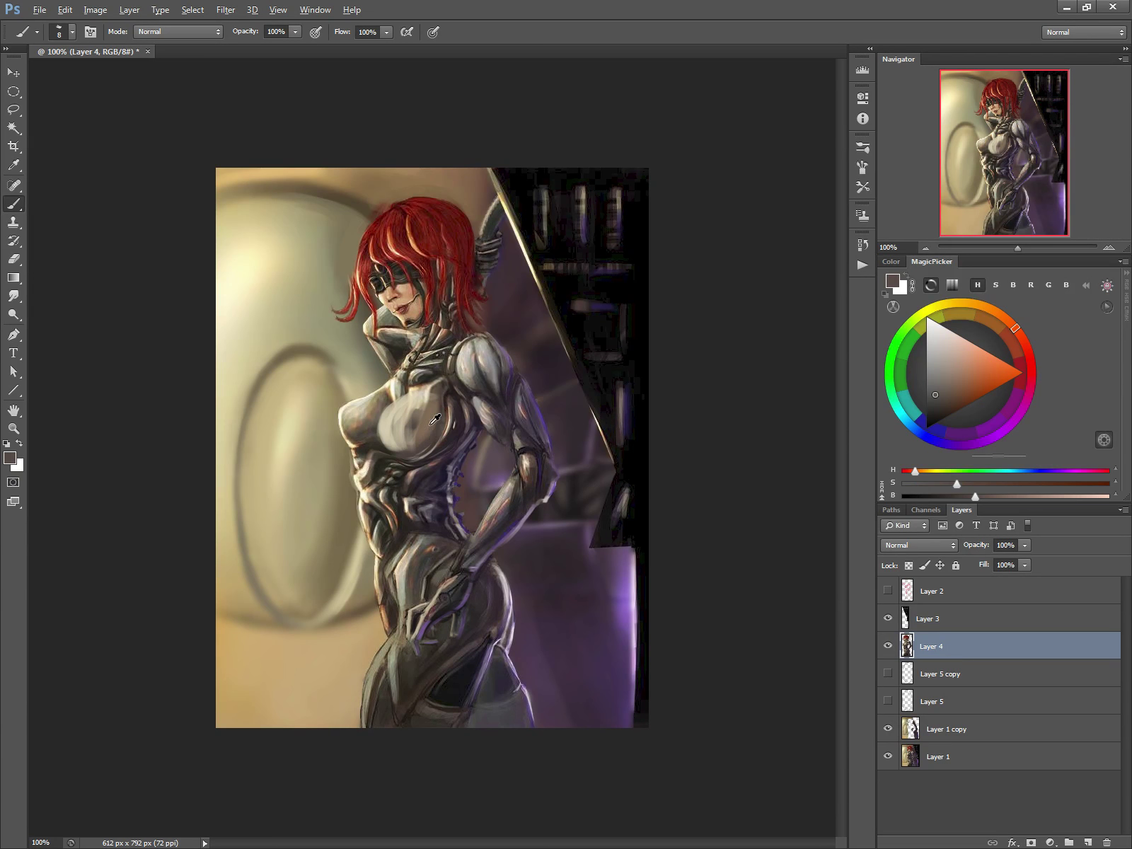
{"action": "left_click", "coordinate": [493, 403], "text": "alt"}
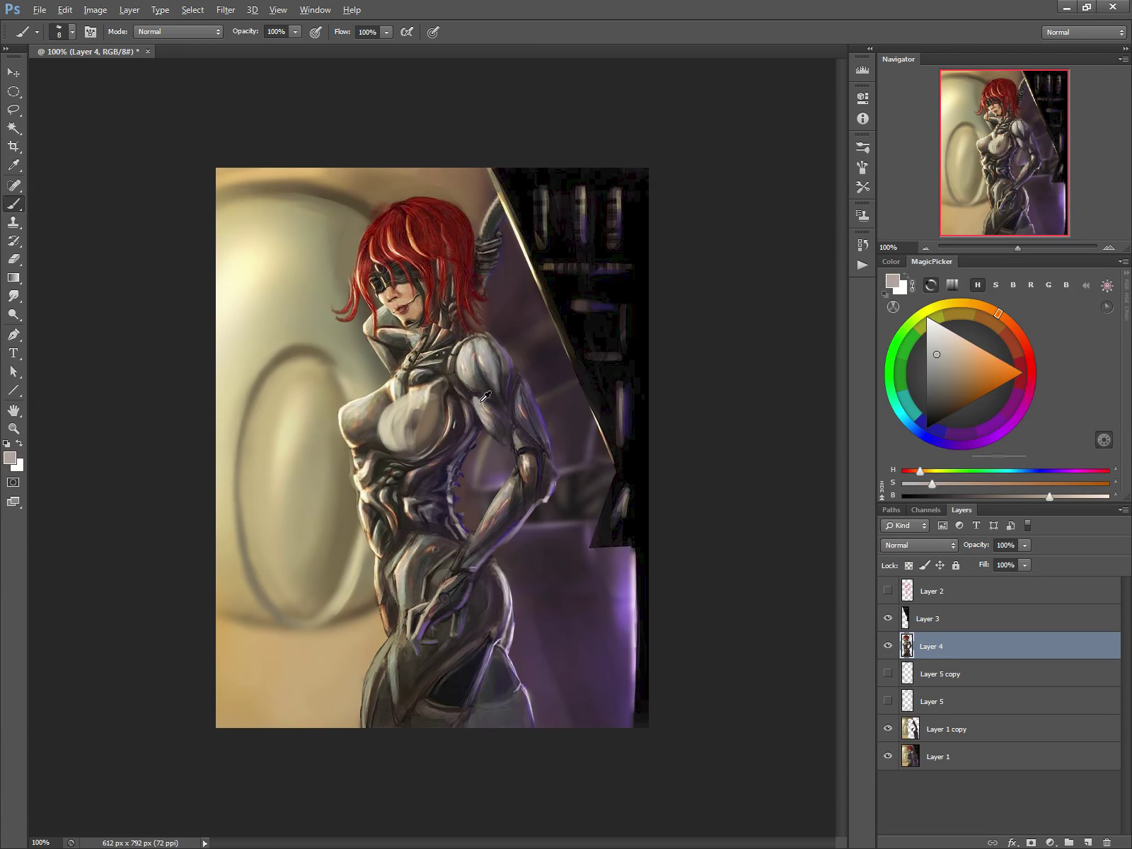
{"action": "left_click", "coordinate": [505, 417], "text": "alt"}
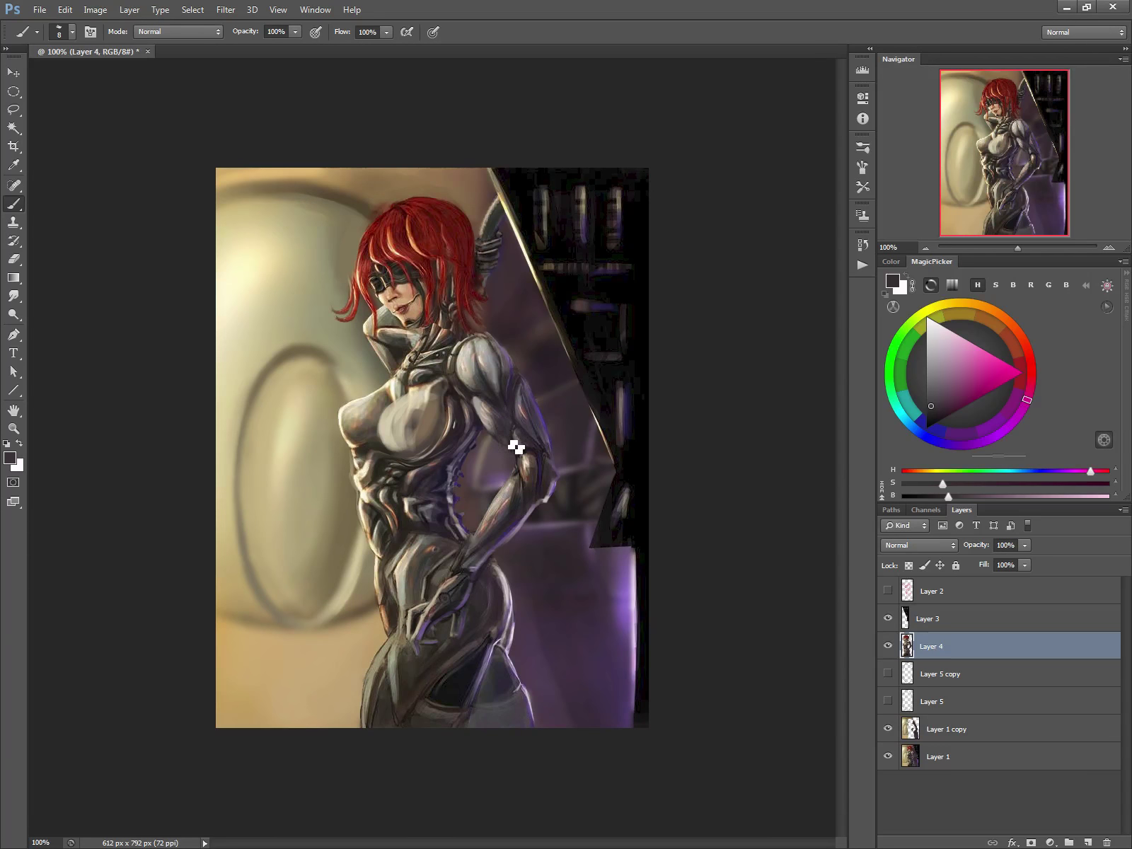
{"action": "left_click", "coordinate": [485, 357], "text": "alt"}
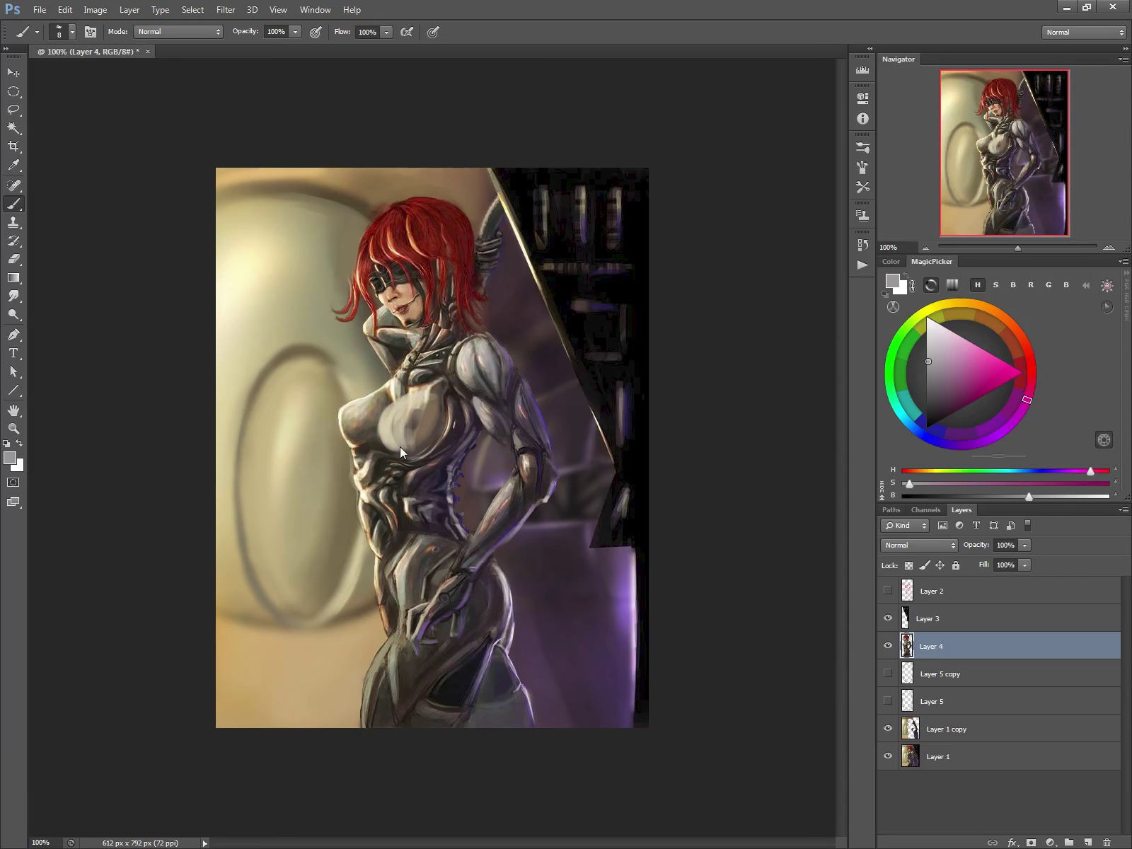
Add a new layer above Layer 4 and lasso the shoulder, upper arm panels and both chest plates as one selection.
{"action": "key", "text": "ctrl+shift+n"}
{"action": "left_click", "coordinate": [539, 235]}
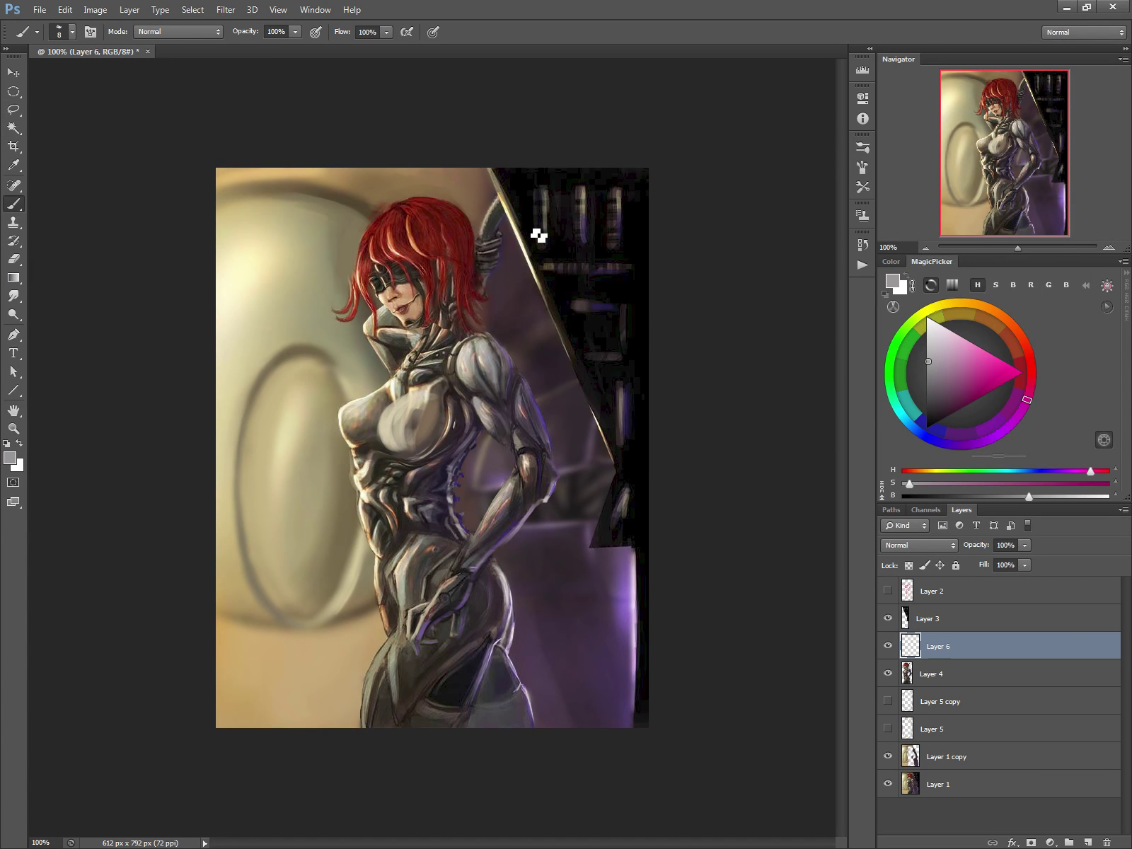
{"action": "left_click", "coordinate": [12, 111]}
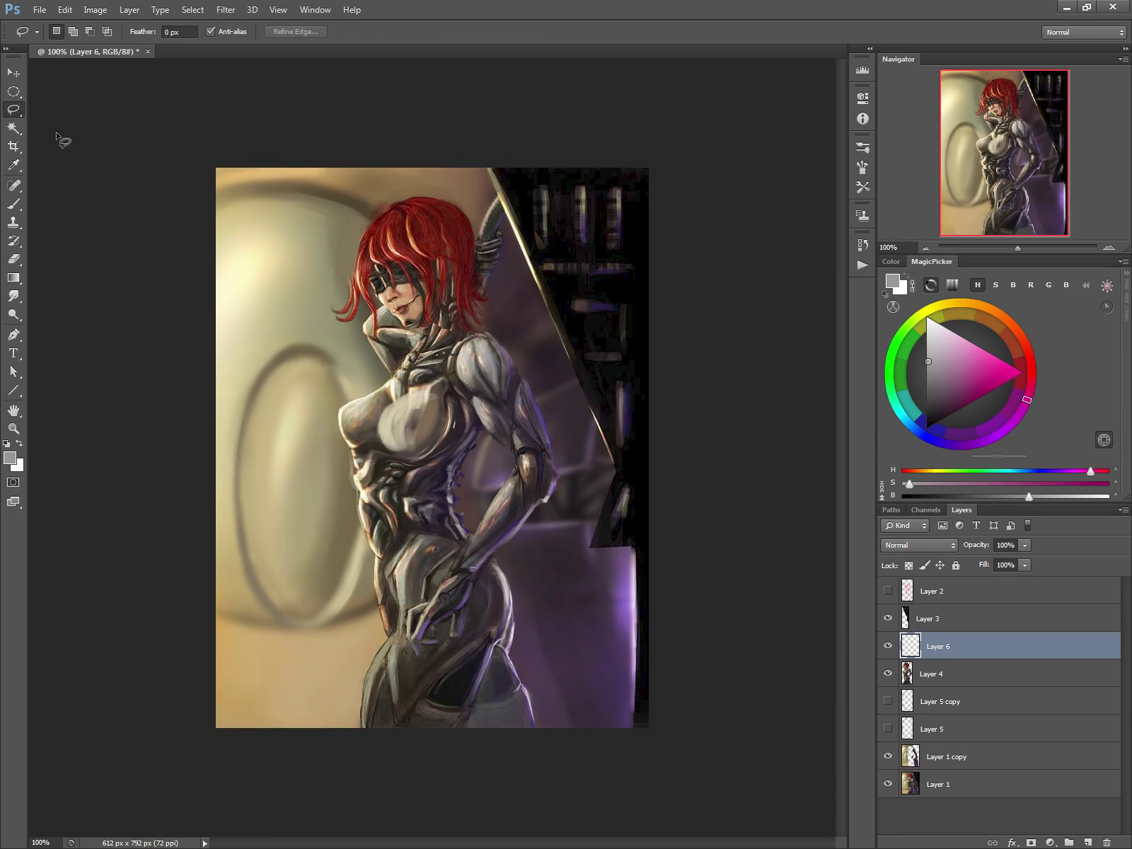
{"action": "mouse_move", "coordinate": [492, 336]}
{"action": "left_mouse_down"}
{"action": "mouse_move", "coordinate": [518, 372]}
{"action": "mouse_move", "coordinate": [511, 414]}
{"action": "mouse_move", "coordinate": [483, 405]}
{"action": "mouse_move", "coordinate": [460, 348]}
{"action": "mouse_move", "coordinate": [493, 336]}
{"action": "left_mouse_up"}
{"action": "mouse_move", "coordinate": [522, 383]}
{"action": "left_mouse_down"}
{"action": "mouse_move", "coordinate": [517, 419]}
{"action": "mouse_move", "coordinate": [557, 460]}
{"action": "mouse_move", "coordinate": [477, 397]}
{"action": "mouse_move", "coordinate": [509, 426]}
{"action": "mouse_move", "coordinate": [511, 448]}
{"action": "mouse_move", "coordinate": [495, 436]}
{"action": "mouse_move", "coordinate": [469, 385]}
{"action": "mouse_move", "coordinate": [445, 434]}
{"action": "mouse_move", "coordinate": [400, 459]}
{"action": "mouse_move", "coordinate": [377, 427]}
{"action": "mouse_move", "coordinate": [392, 401]}
{"action": "mouse_move", "coordinate": [445, 388]}
{"action": "left_mouse_up"}
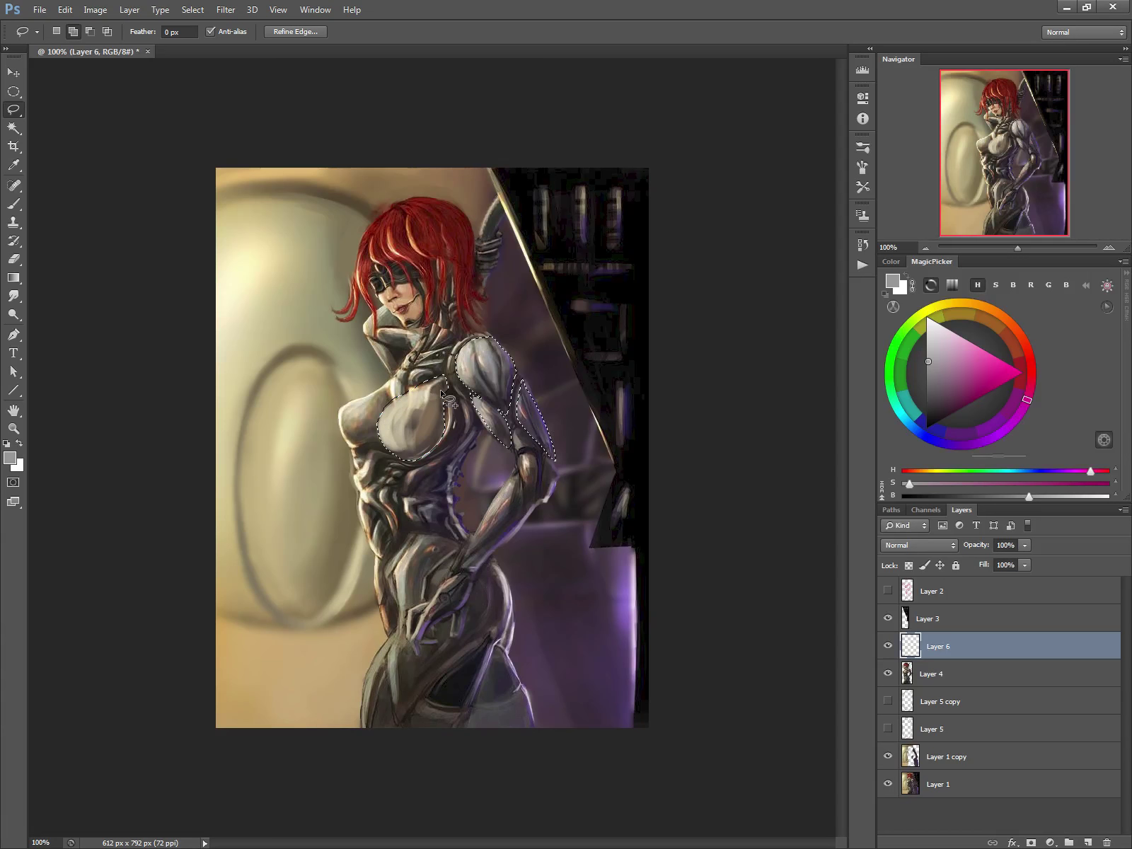
{"action": "mouse_move", "coordinate": [388, 417]}
{"action": "left_mouse_down"}
{"action": "mouse_move", "coordinate": [394, 382]}
{"action": "mouse_move", "coordinate": [379, 438]}
{"action": "mouse_move", "coordinate": [355, 448]}
{"action": "mouse_move", "coordinate": [343, 410]}
{"action": "mouse_move", "coordinate": [391, 385]}
{"action": "left_mouse_up"}
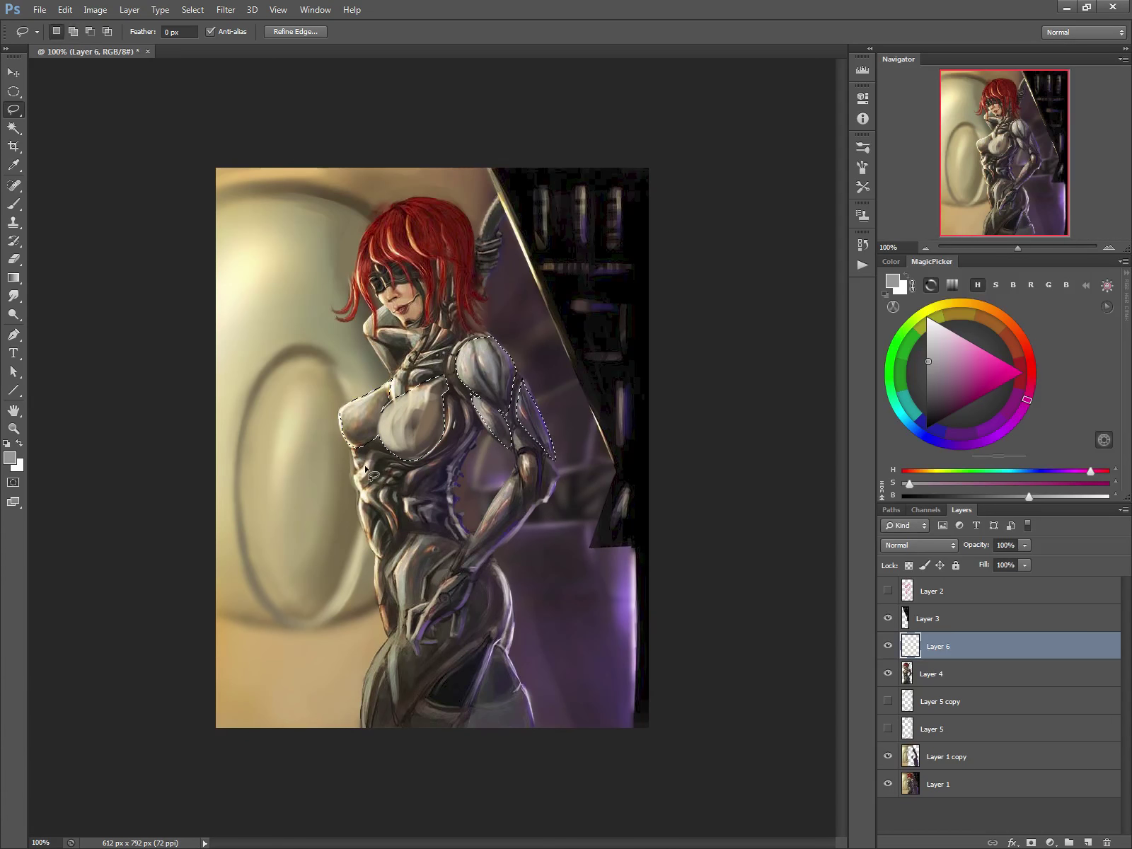
Fill the selected armour areas with a grey gradient on Layer 6 and render Clouds over them.
{"action": "left_click", "coordinate": [14, 280]}
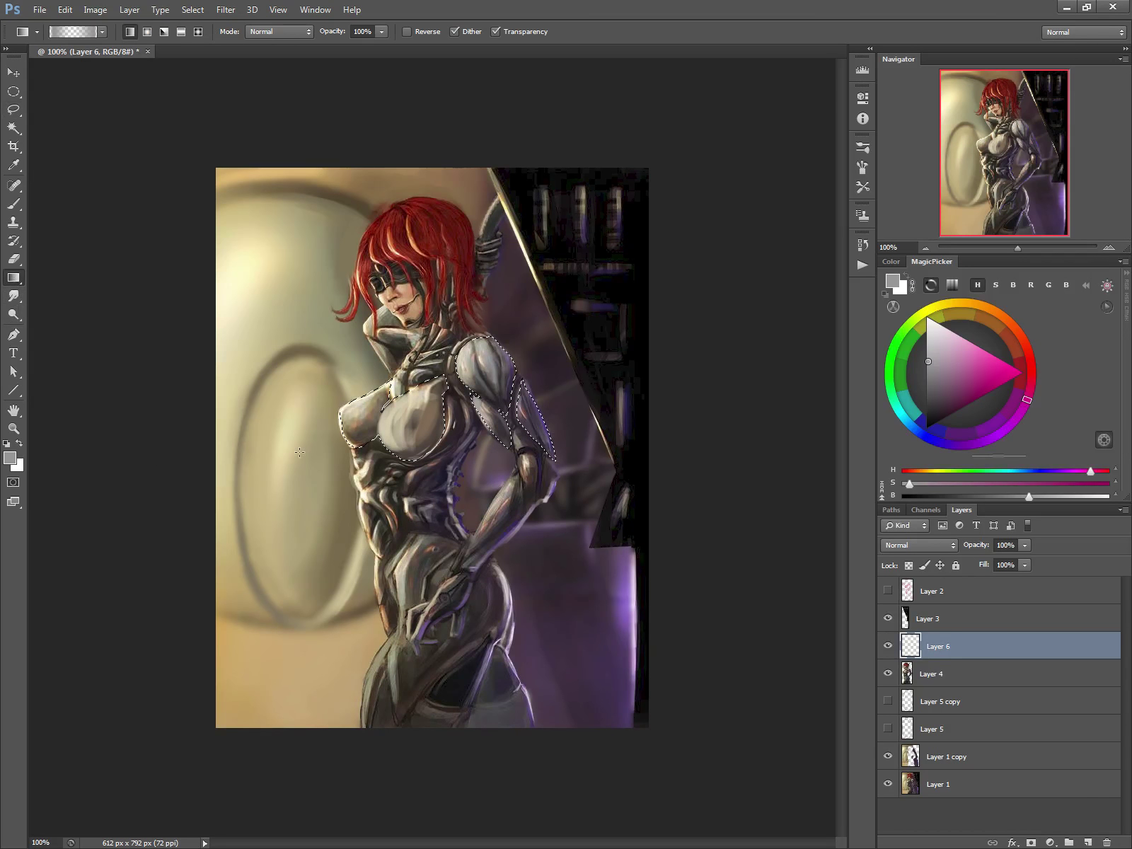
{"action": "left_click_drag", "start_coordinate": [357, 396], "coordinate": [499, 406]}
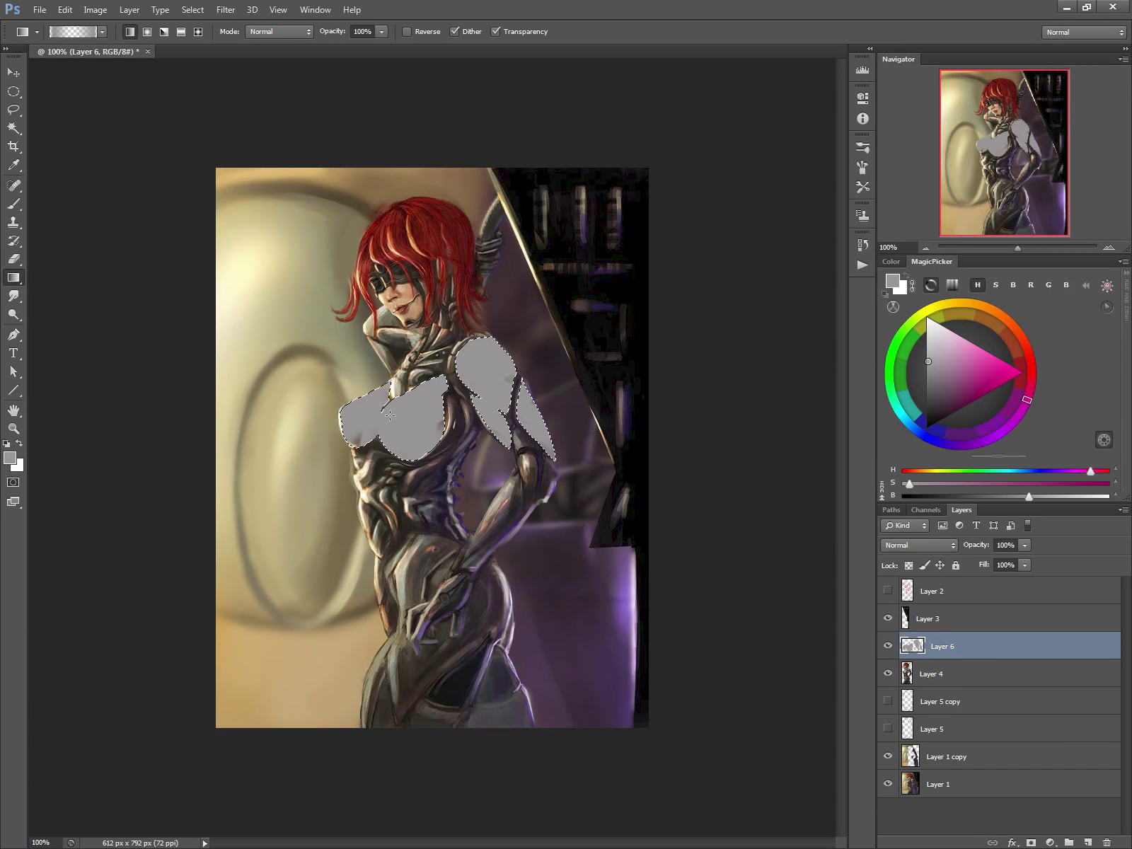
{"action": "left_click", "coordinate": [226, 9]}
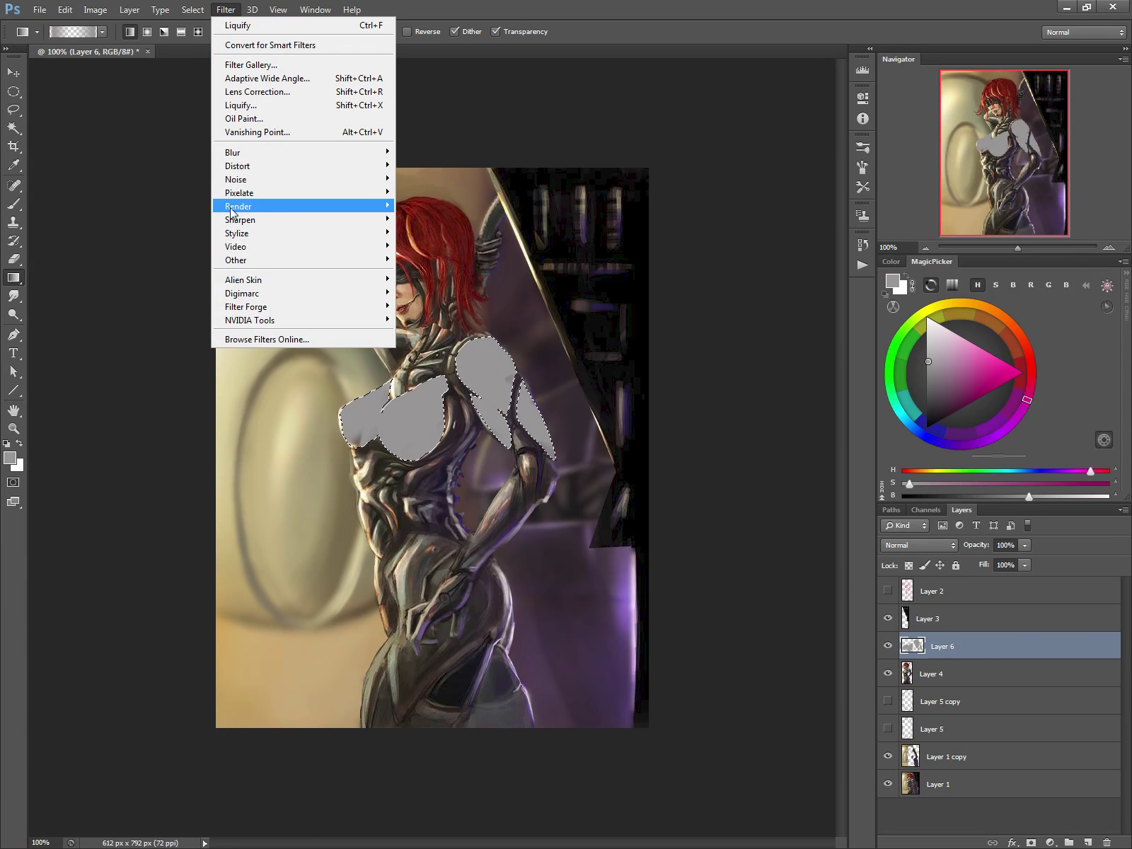
{"action": "mouse_move", "coordinate": [235, 207]}
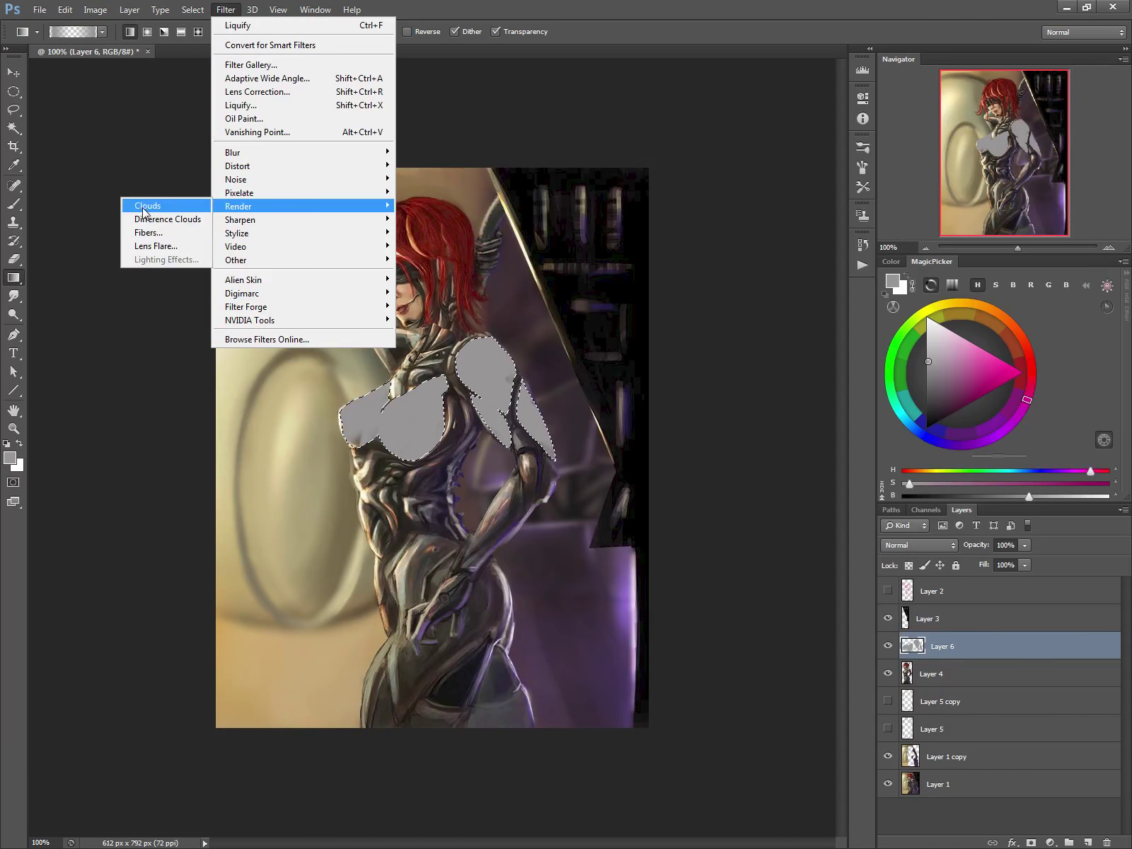
{"action": "left_click", "coordinate": [143, 206]}
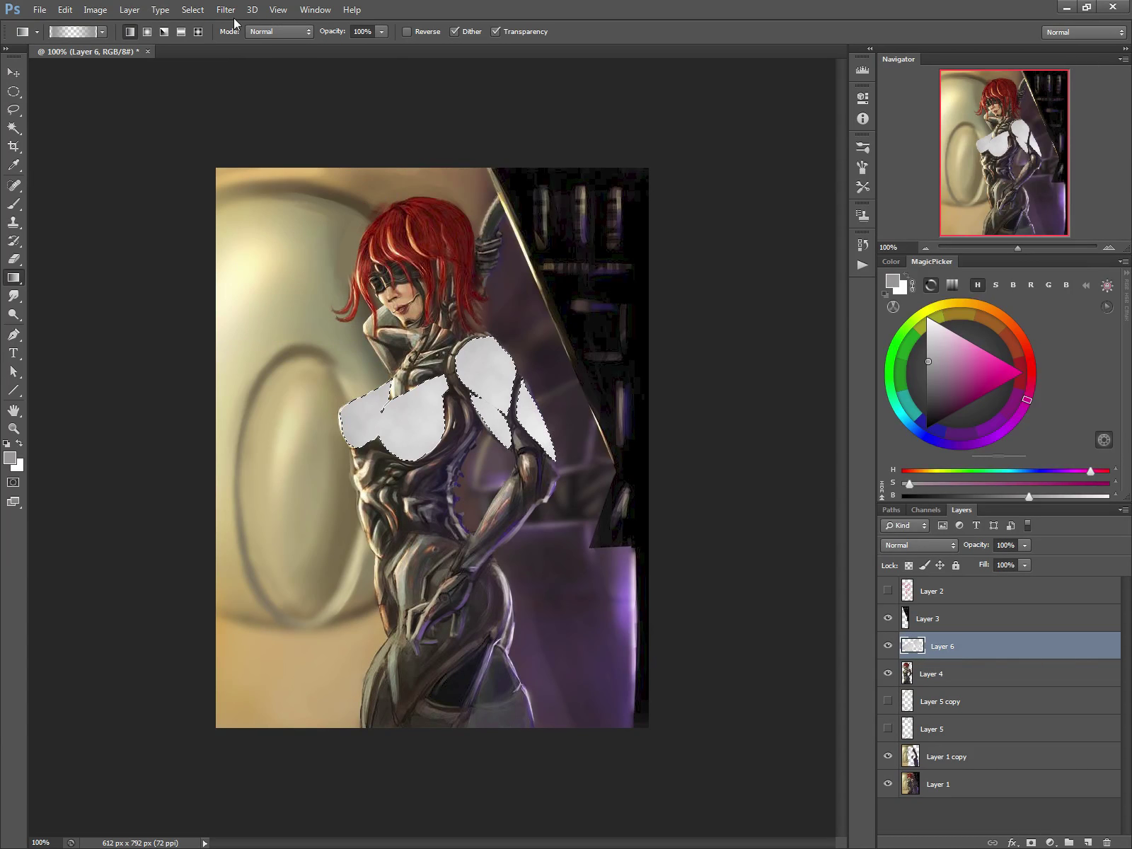
Reset the colours to black and white, render clouds again in the selection, and lower Layer 6's opacity to 52%.
{"action": "left_click", "coordinate": [7, 443]}
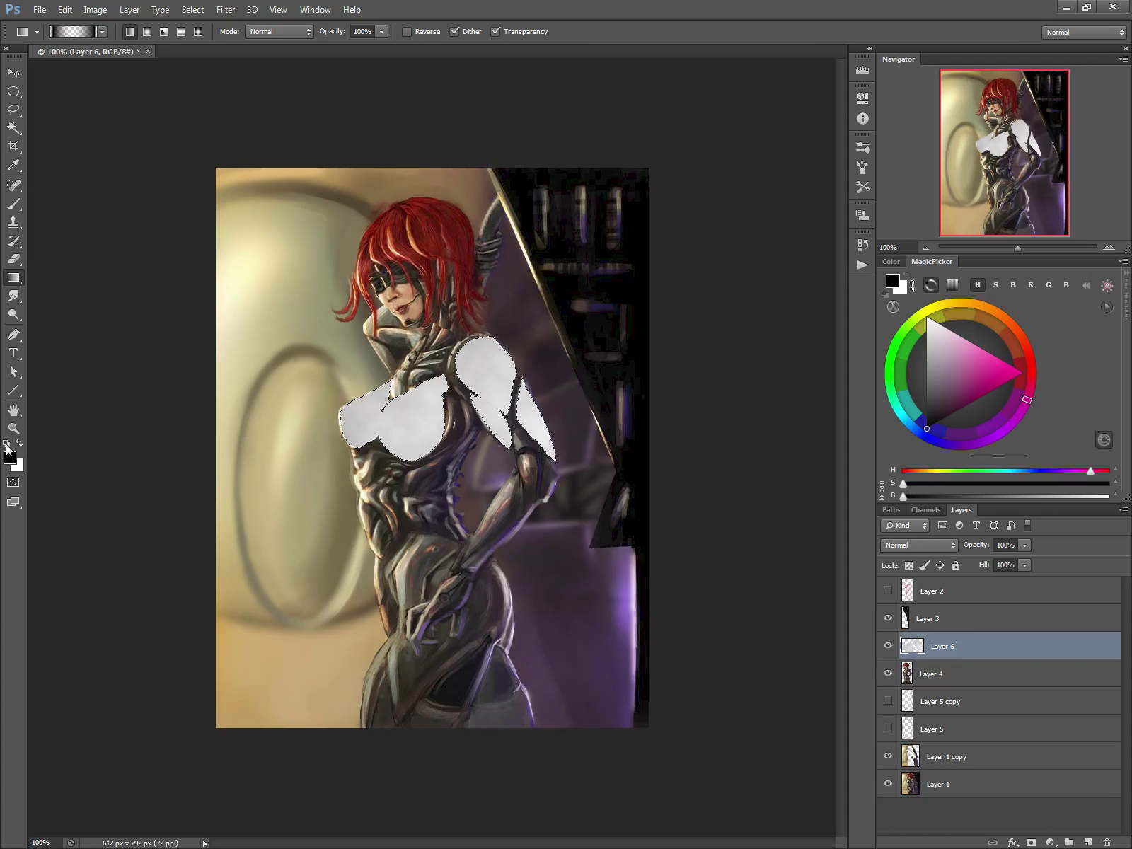
{"action": "left_click", "coordinate": [226, 10]}
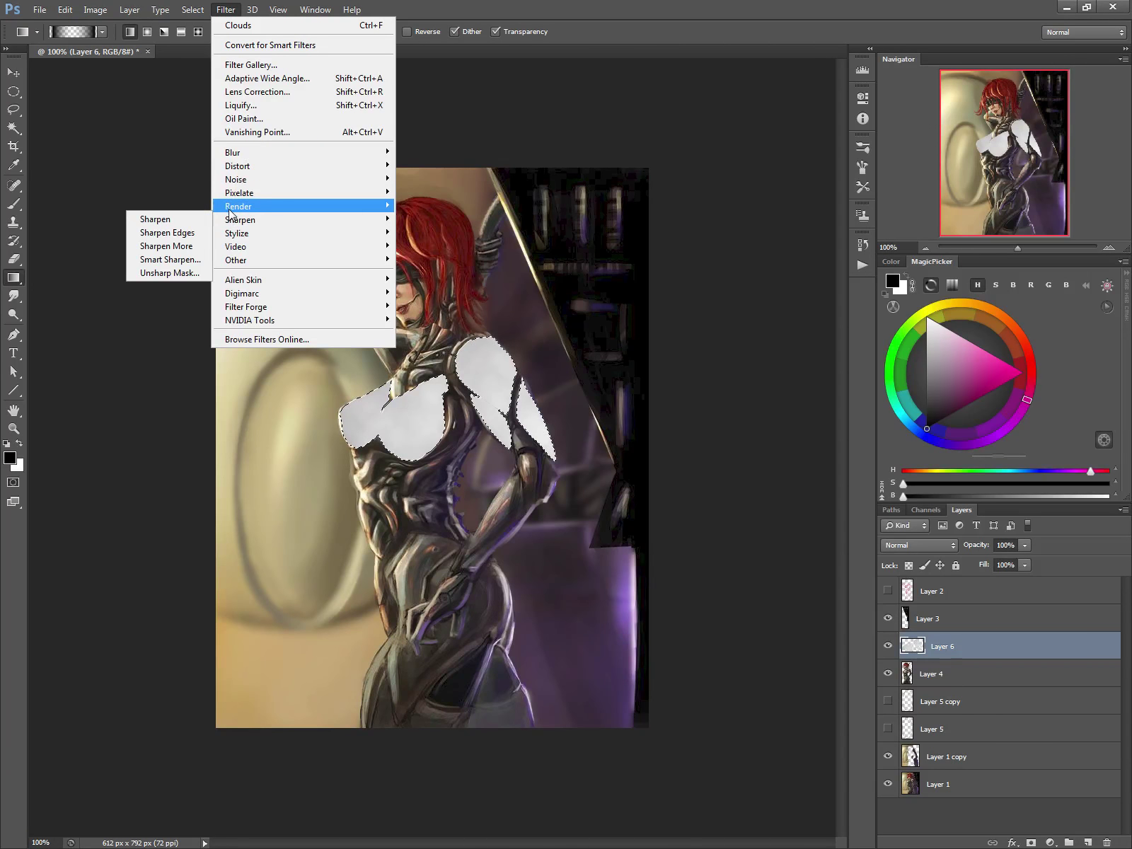
{"action": "mouse_move", "coordinate": [234, 206]}
{"action": "left_click", "coordinate": [145, 217]}
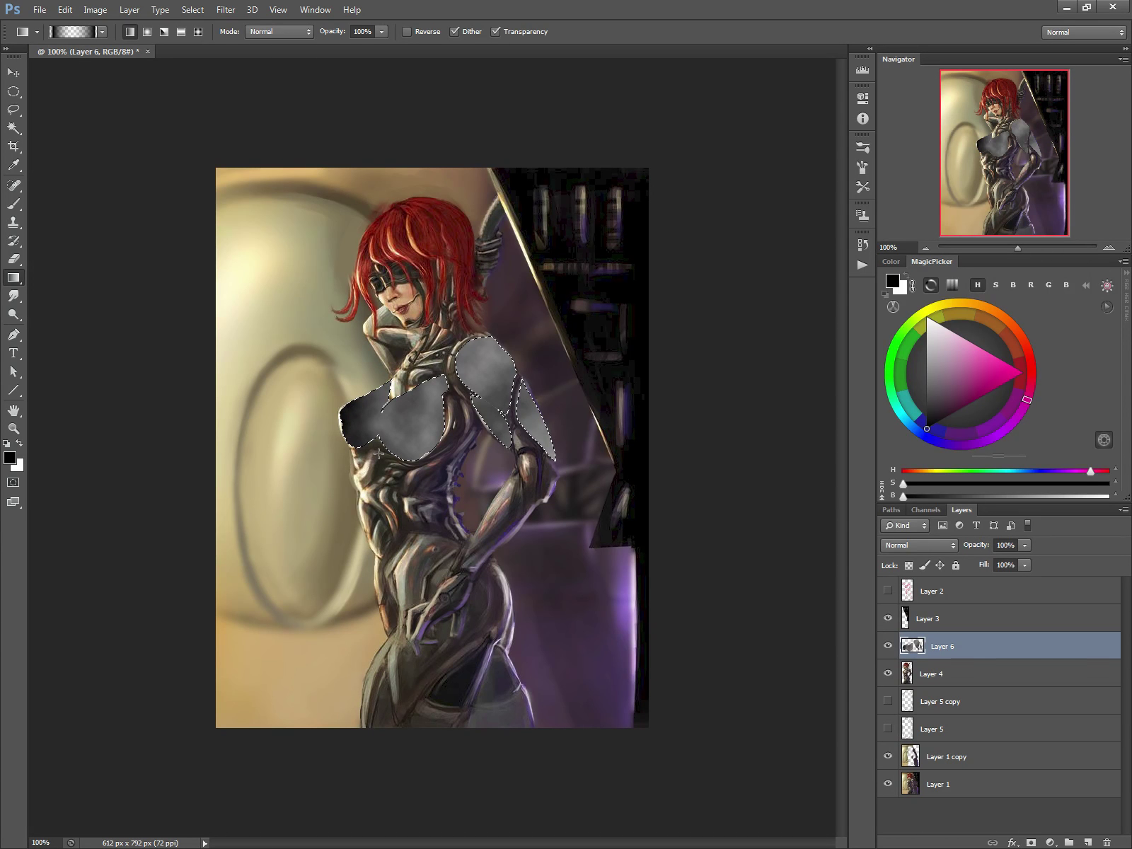
{"action": "left_click_drag", "start_coordinate": [981, 549], "coordinate": [968, 545]}
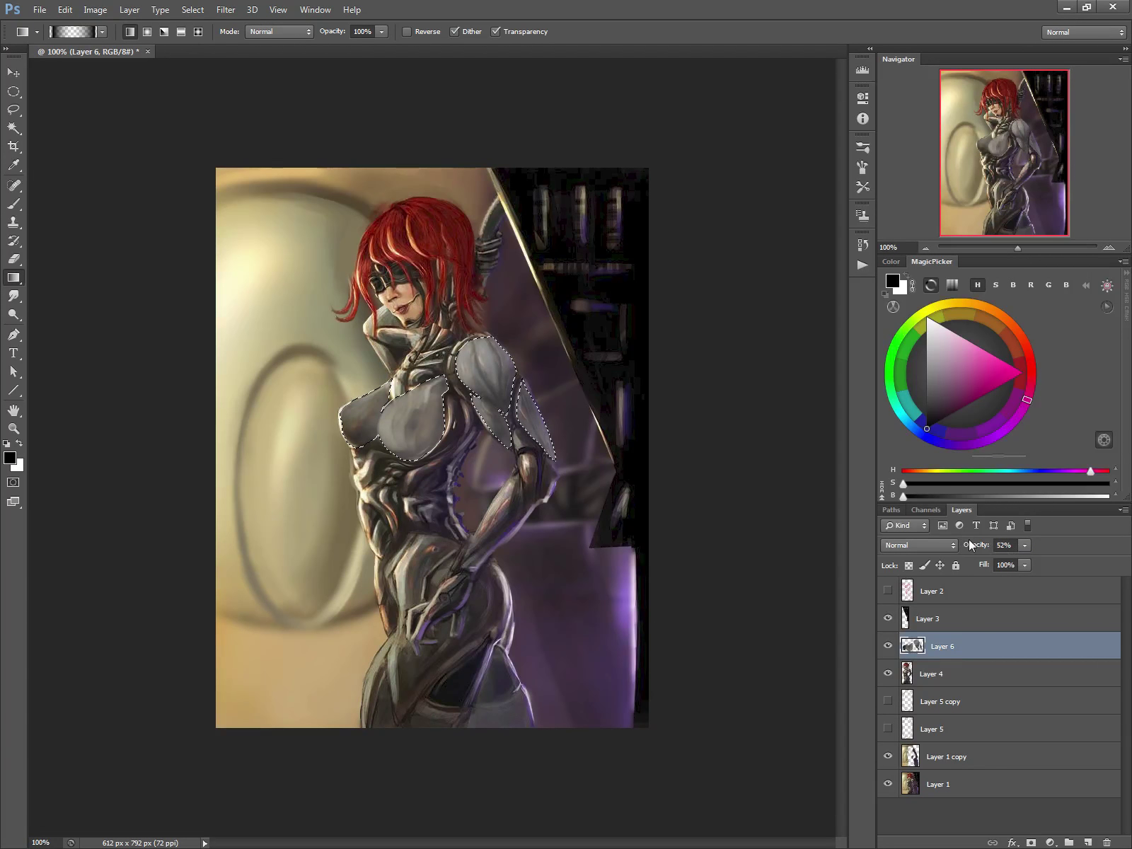